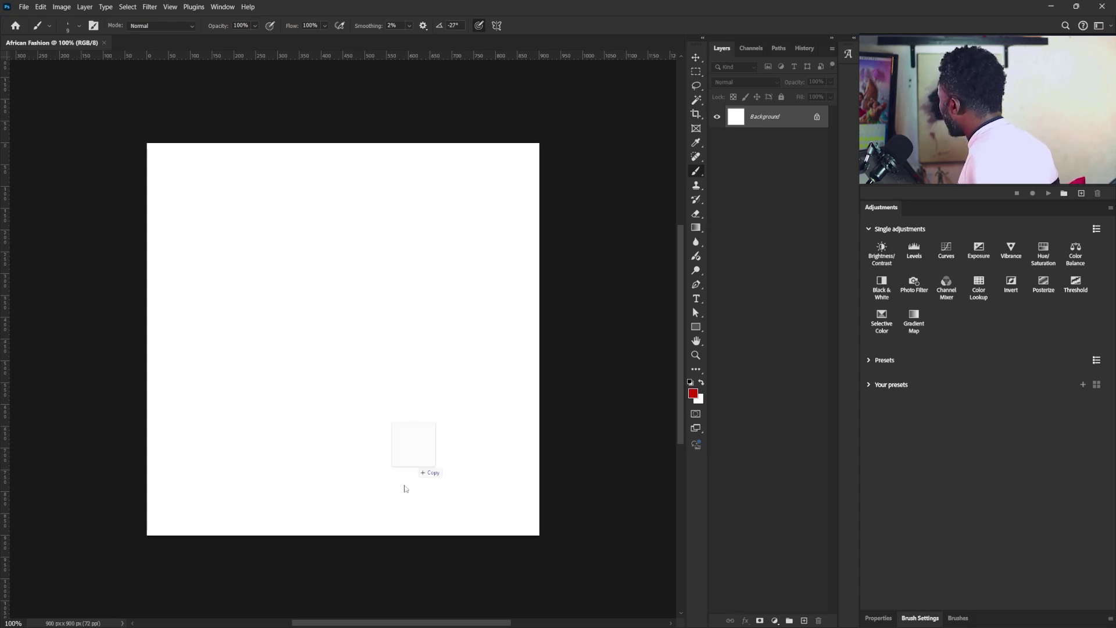
- Place the cut-out photo of the woman in the document, enlarging it and positioning it over the canvas's left half
left_click_drag(404, 485, 326, 436)
left_click_drag(426, 275, 319, 349)
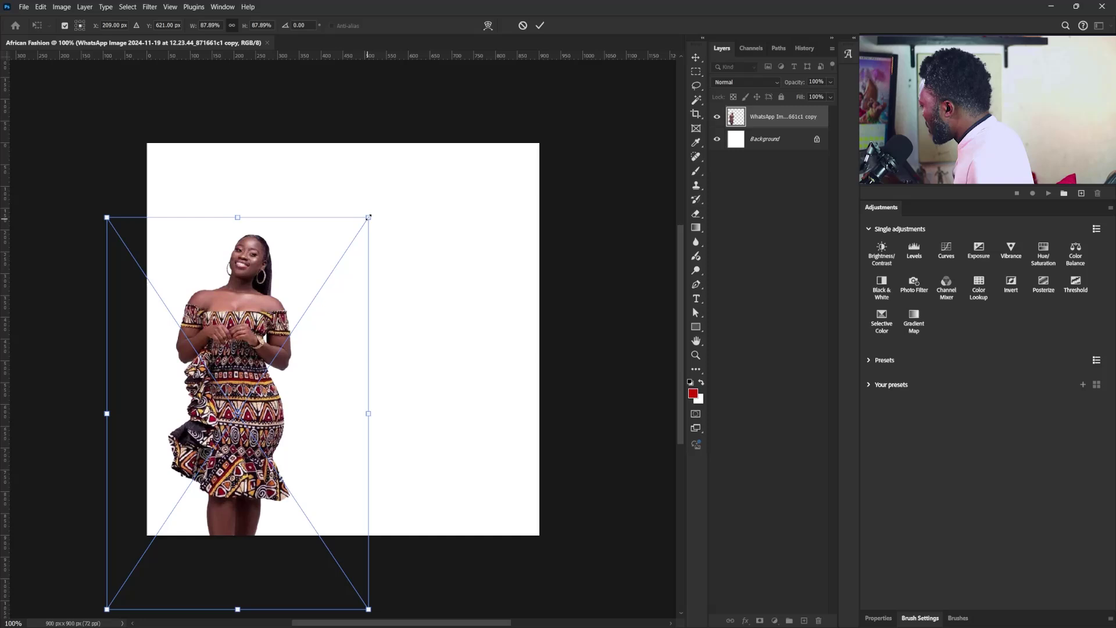
left_click_drag(368, 217, 419, 139)
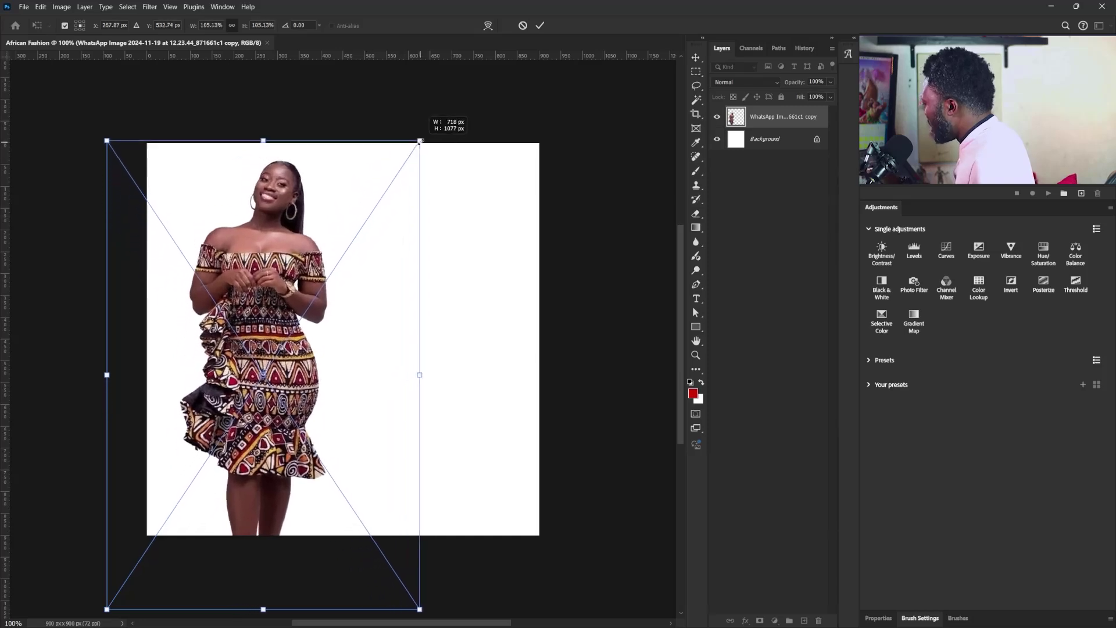
left_click_drag(327, 297, 304, 319)
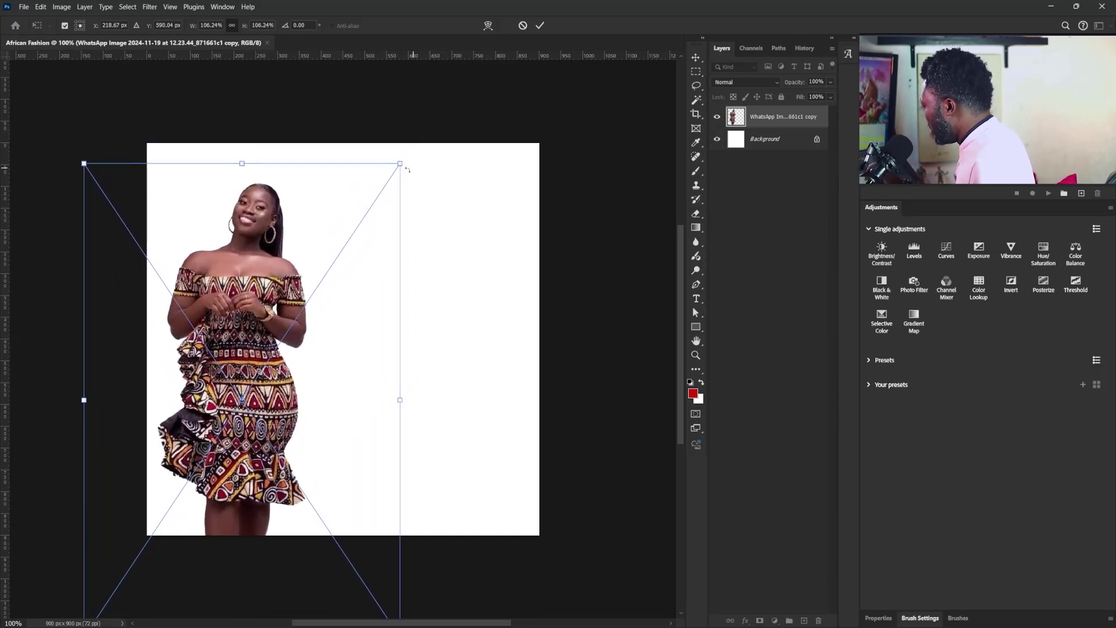
key("Return")
- Add the text "female" beside the woman and set its font to Futura LT Bold
left_click(696, 300)
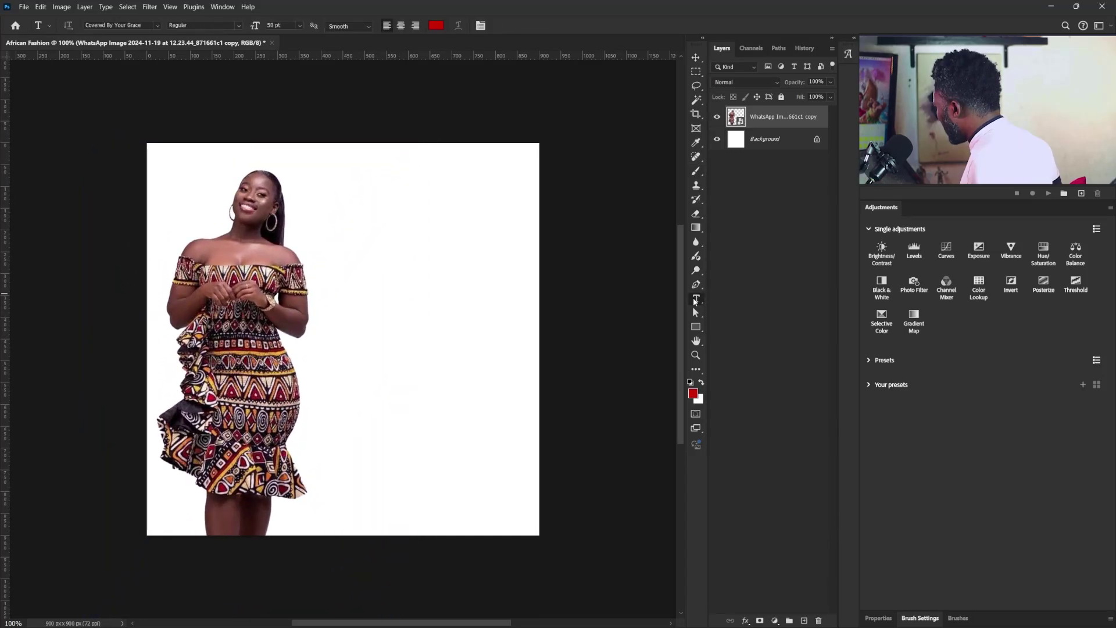
left_click(395, 361)
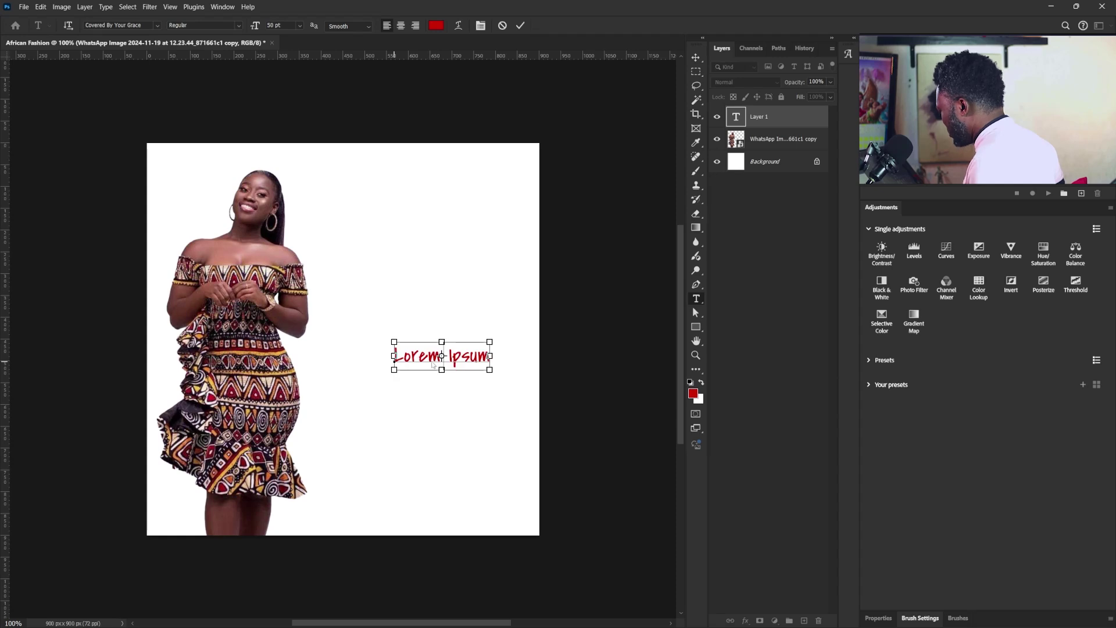
type("female")
key("ctrl+a")
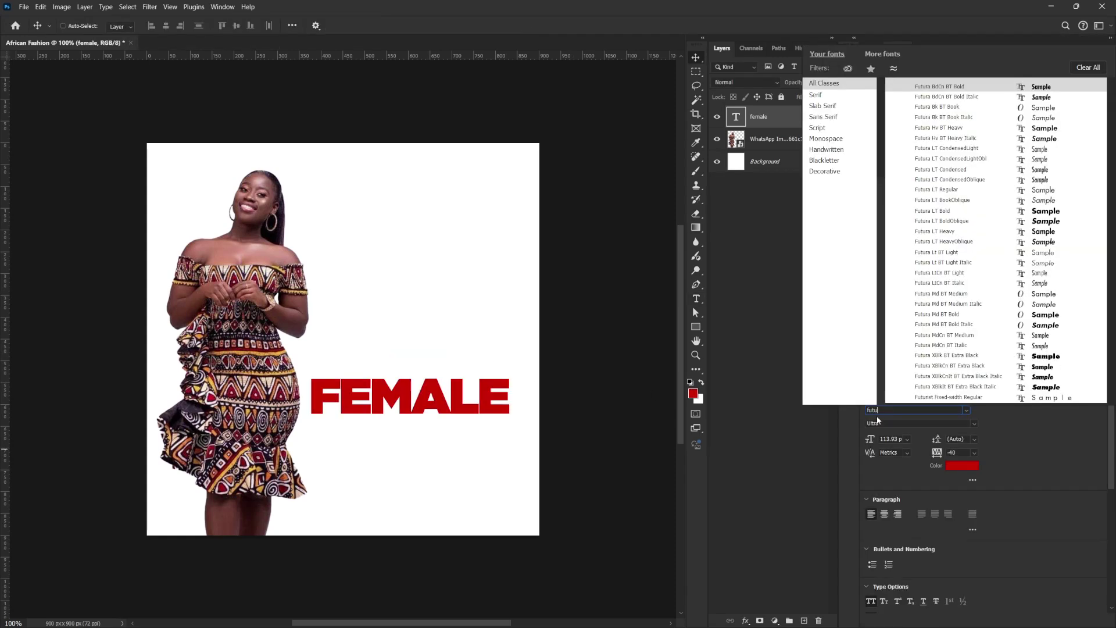
left_click(1032, 215)
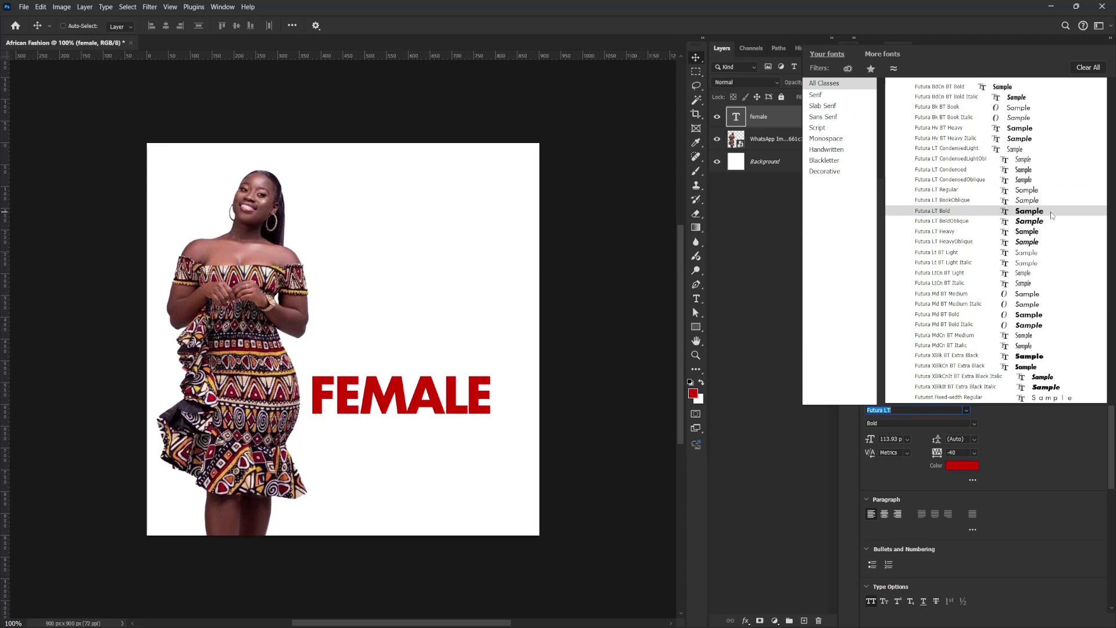
key("Return")
- Enlarge the FEMALE text to about 132 pt and place it next to the lower part of the dress
key("ctrl+t")
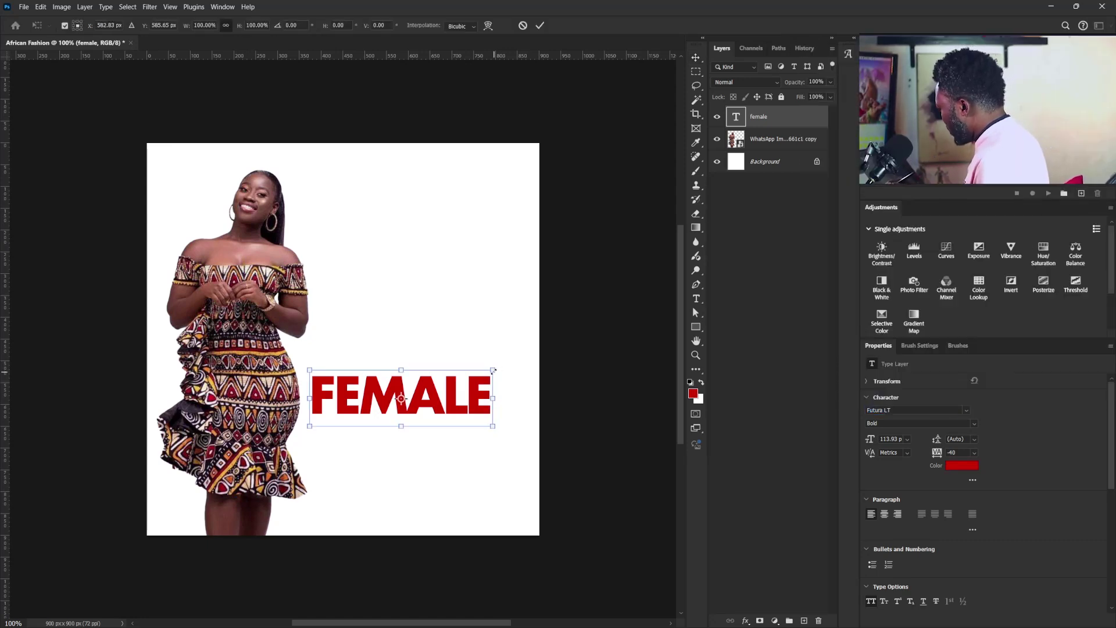
left_click_drag(493, 370, 531, 339)
left_click_drag(505, 406, 501, 414)
key("Return")
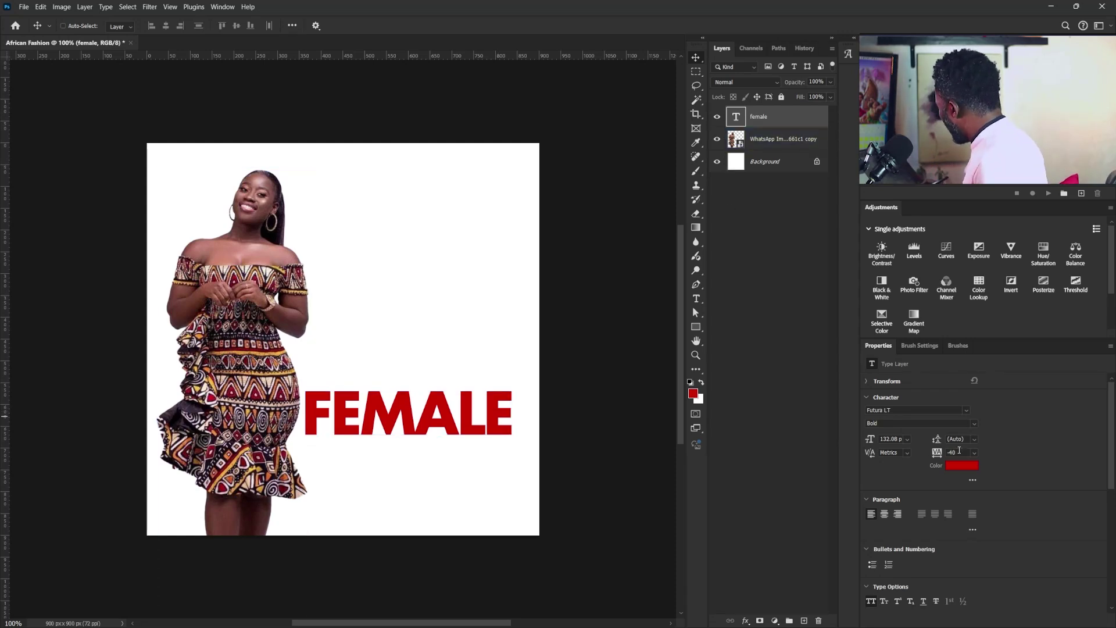
key("Down")
key("Down")
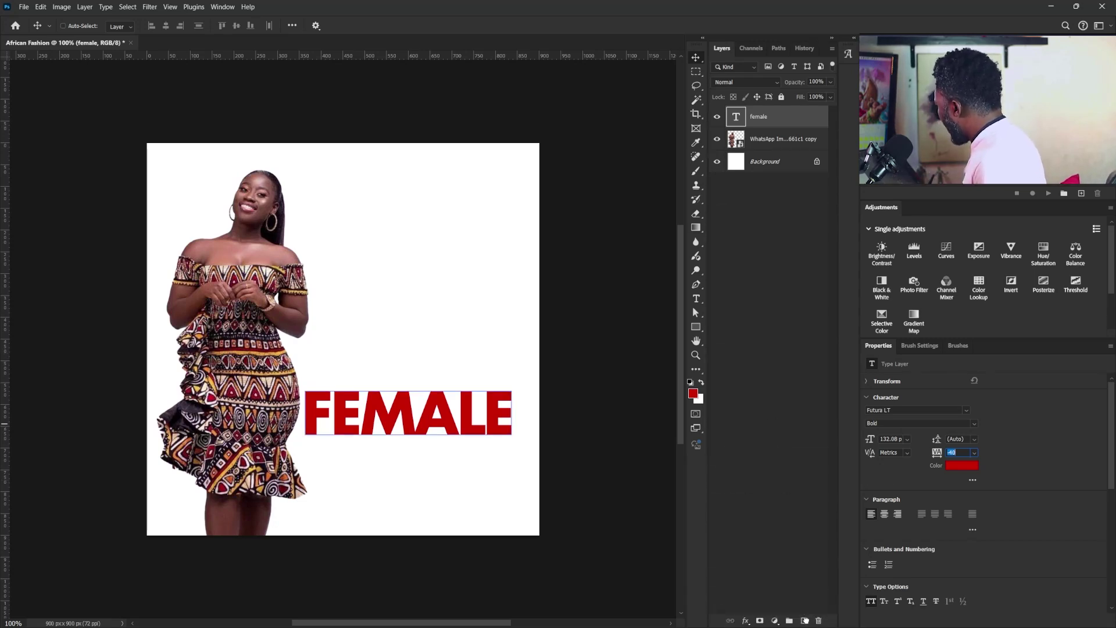
key("Return")
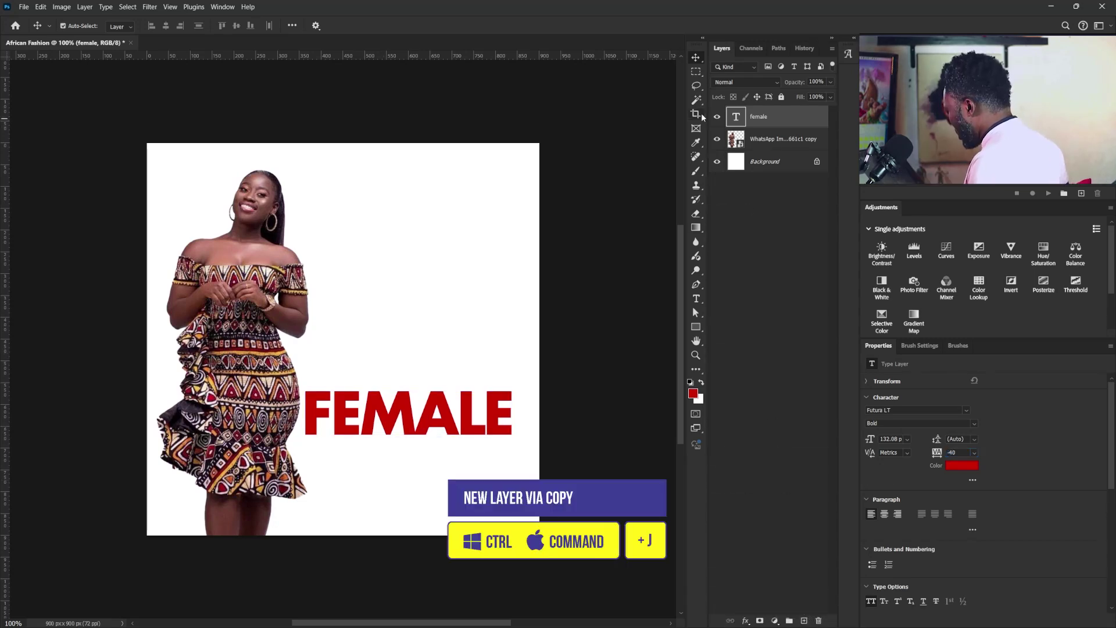
- Duplicate the FEMALE text, move the copy directly below the original and change its wording to WEARS
key("ctrl+j")
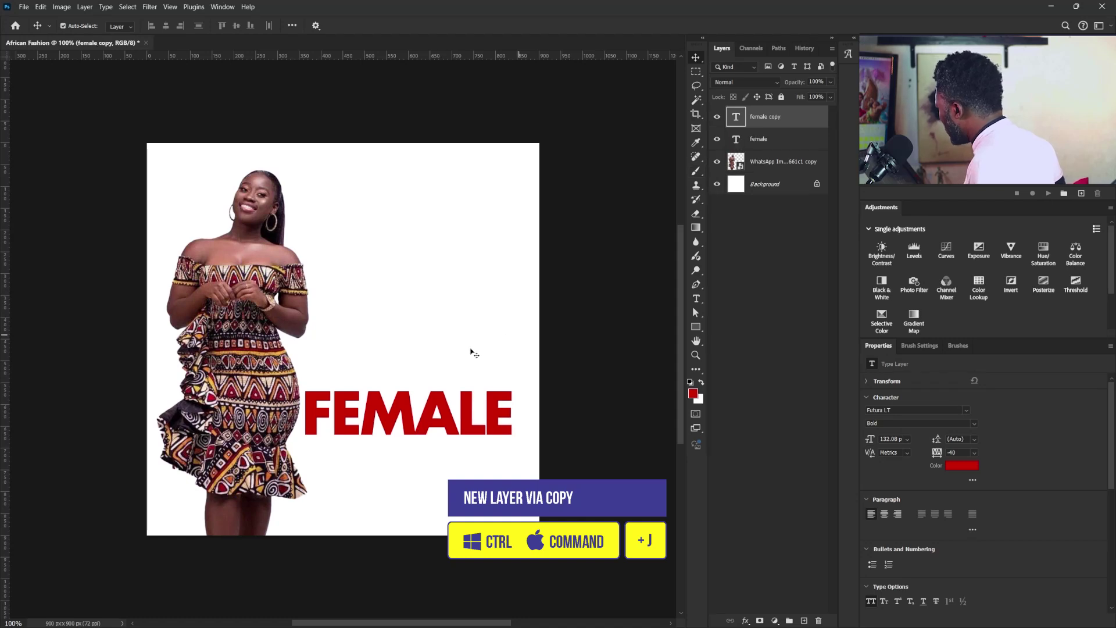
left_click_drag(405, 417, 405, 467)
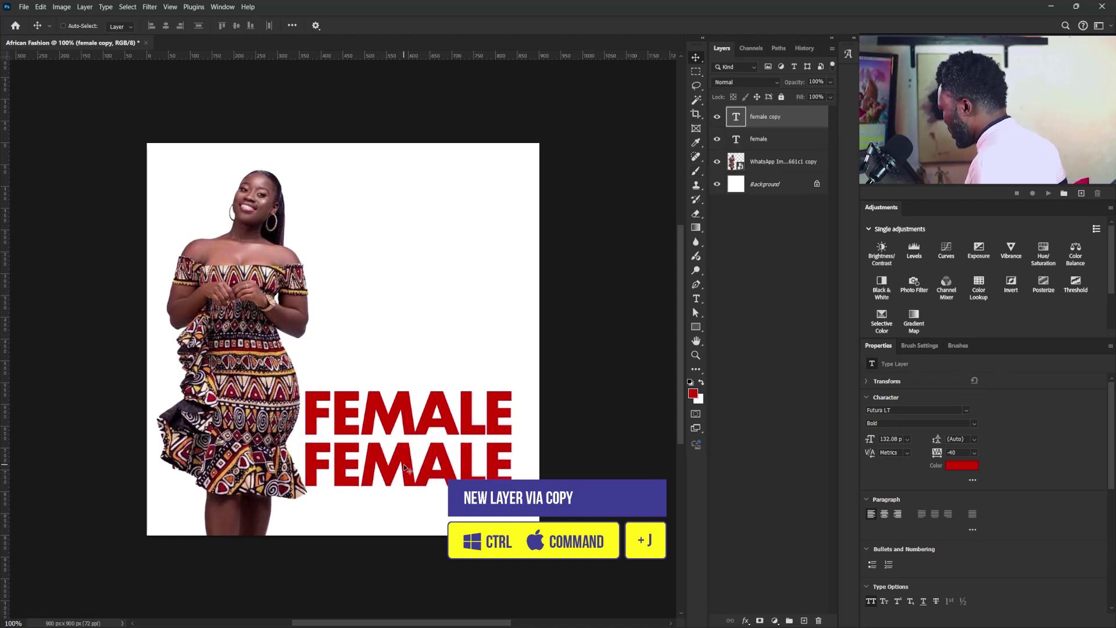
double_click(403, 464)
key("BackSpace")
type("WEARS")
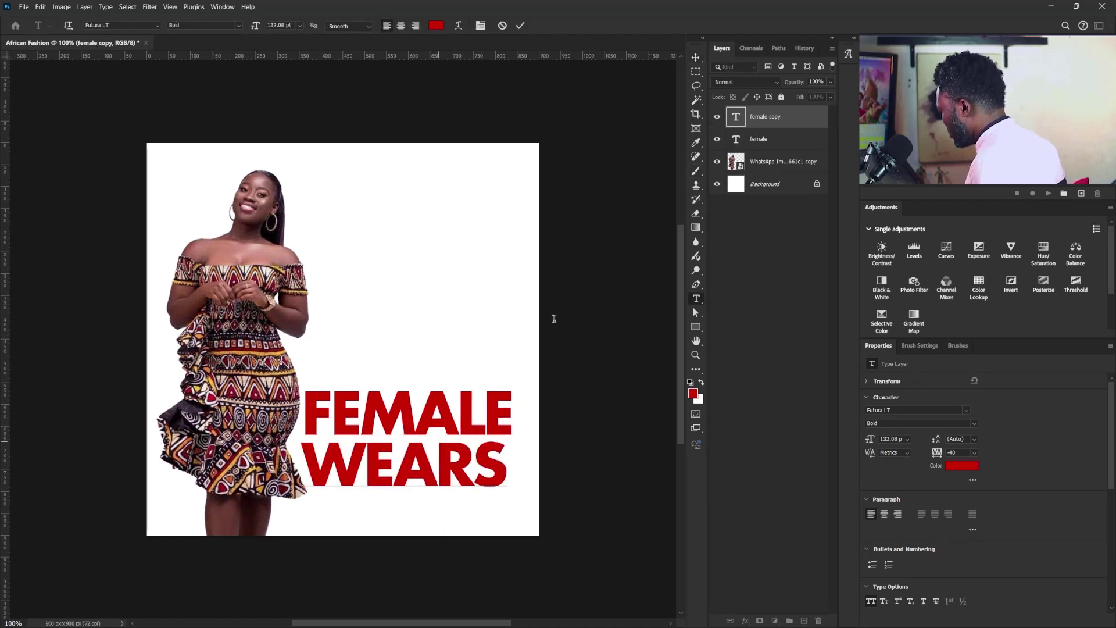
left_click(695, 57)
- Draw a rectangle about 538 by 144 px behind the FEMALE text and set its corner radius to 0 px
left_click(696, 327)
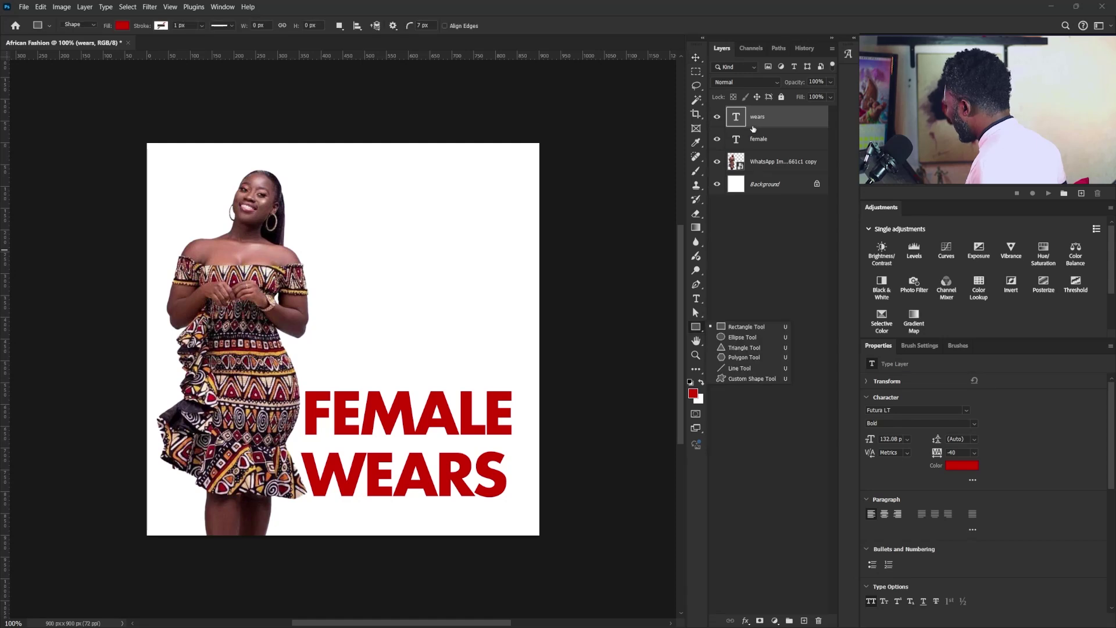
left_click(779, 161)
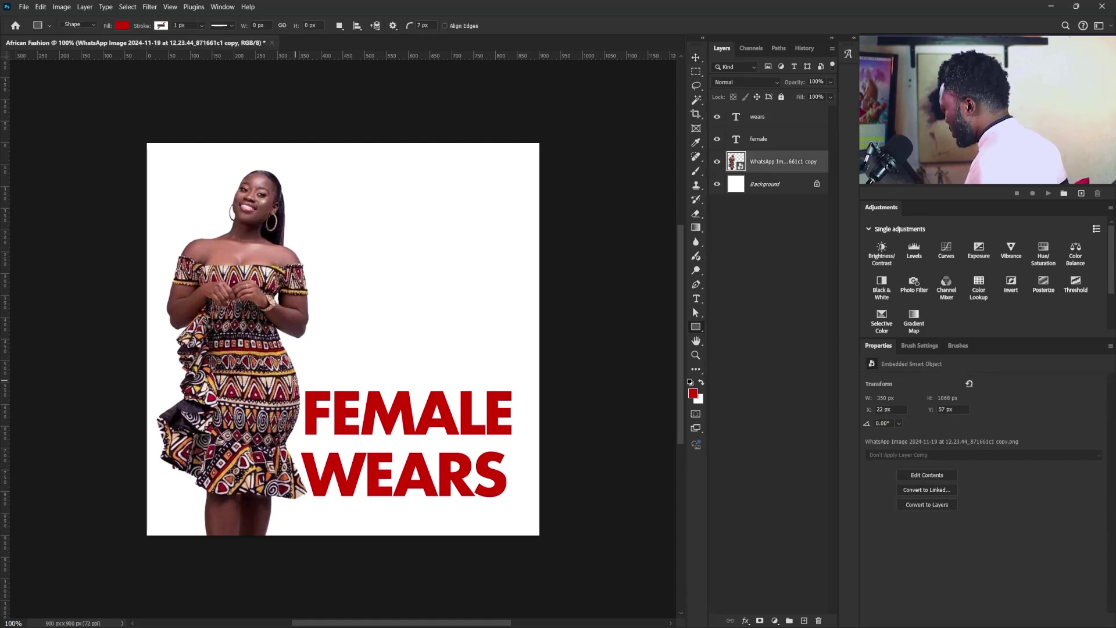
left_click_drag(293, 380, 525, 443)
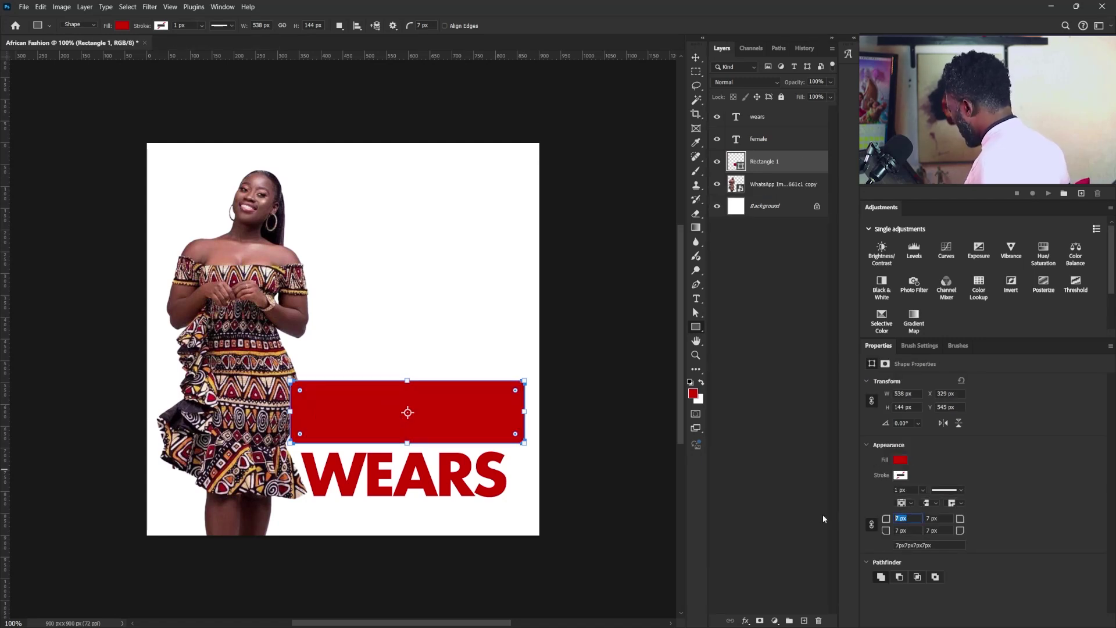
type("0")
key("Return")
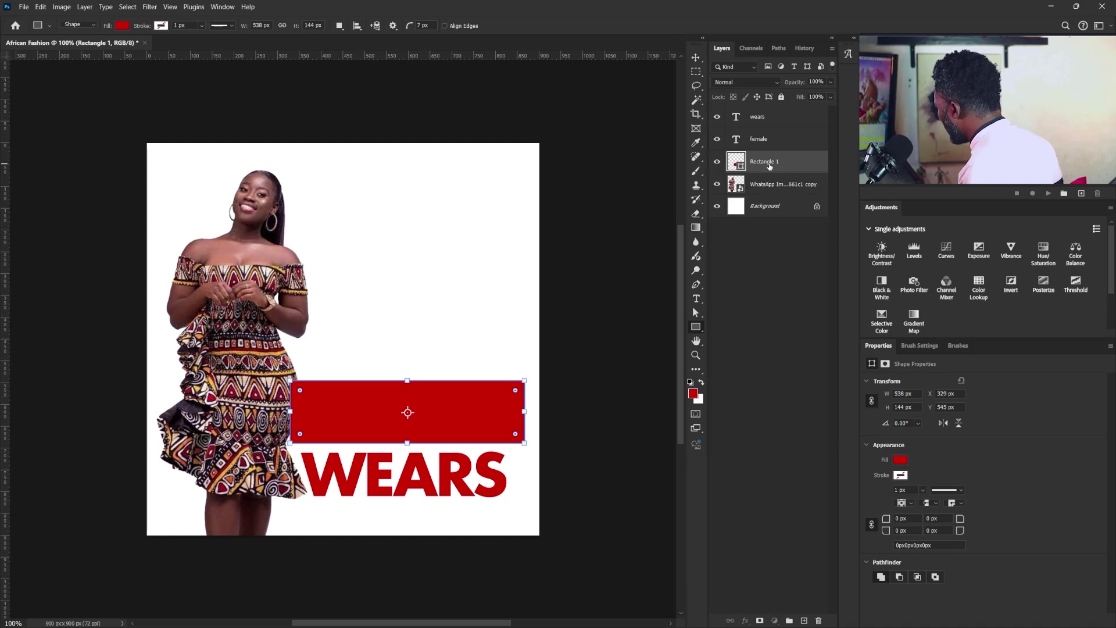
- Set the FEMALE text colour to white (ffffff) and open the fill colour choices for the rectangle behind it
left_click(758, 142)
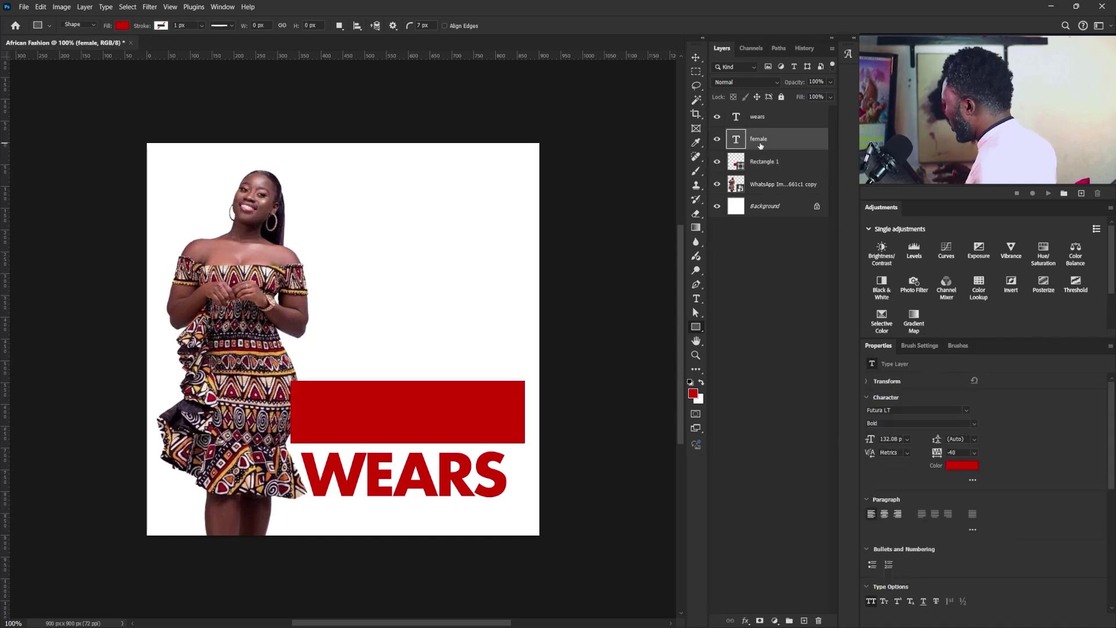
left_click(960, 465)
type("ffffff")
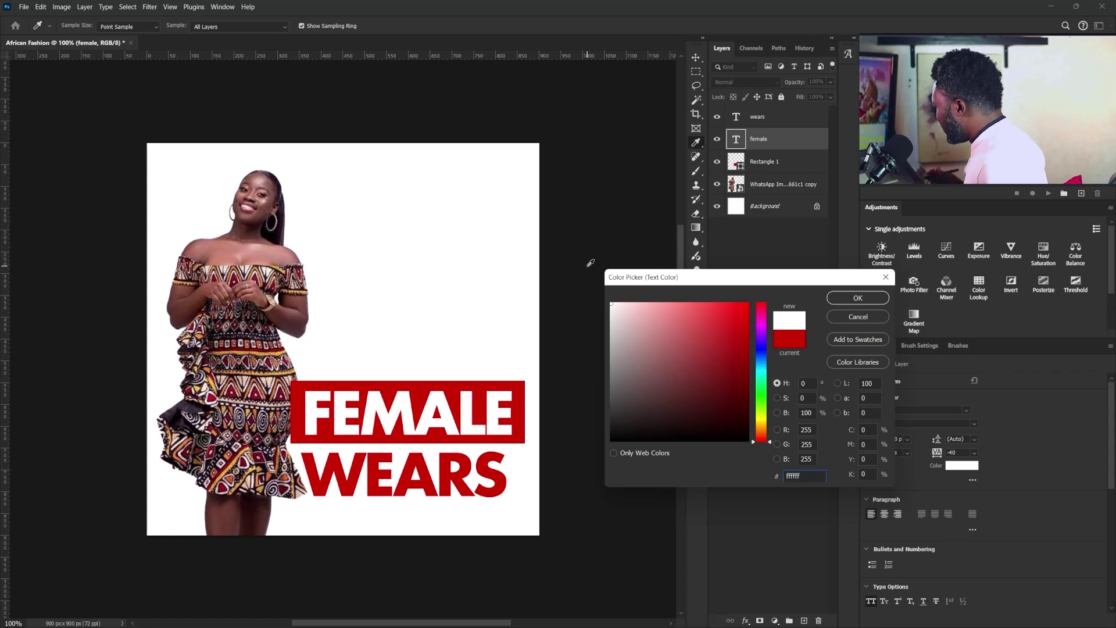
left_click(858, 297)
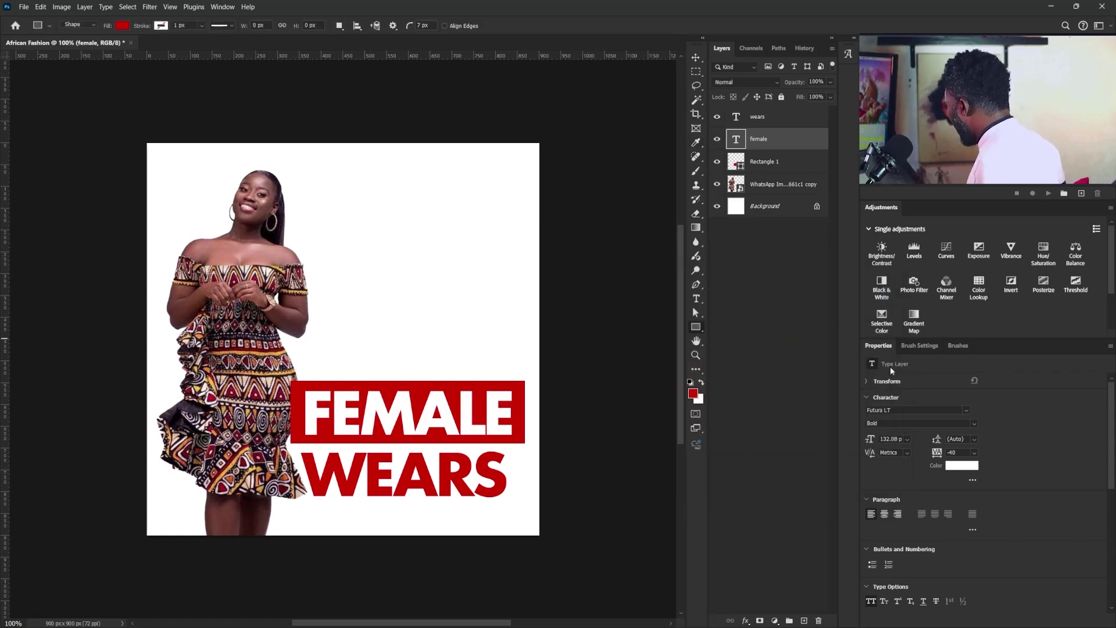
left_click(761, 165)
left_click(898, 459)
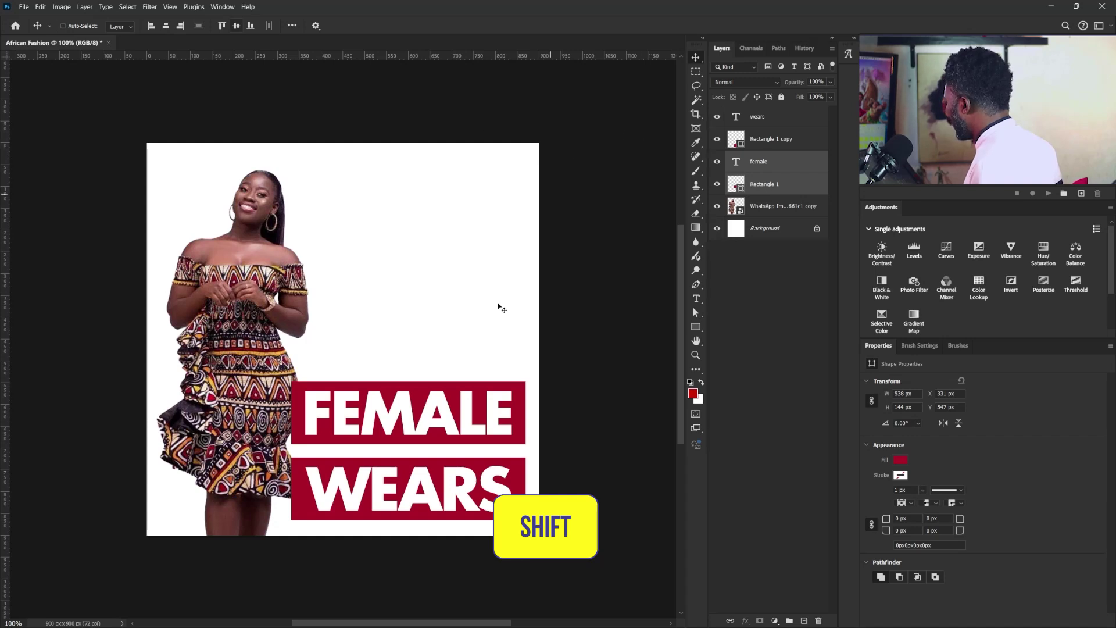
left_click(406, 515, "ctrl")
left_click(440, 480, "ctrl")
left_click_drag(440, 480, 440, 482)
left_click(440, 450, "ctrl")
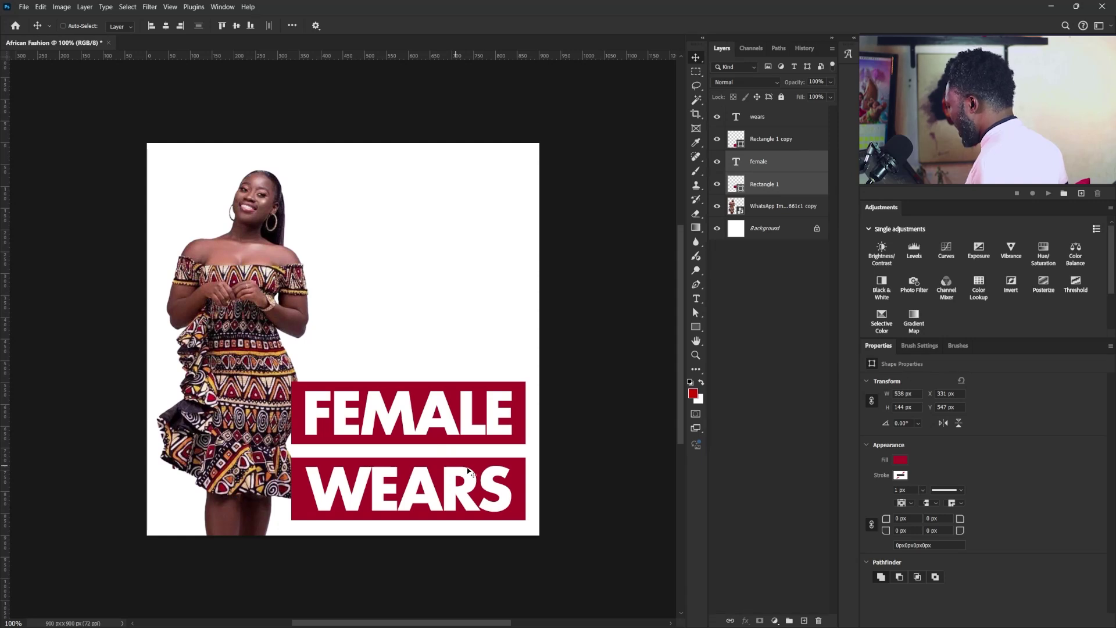
left_click(509, 462, "ctrl")
left_click(608, 340)
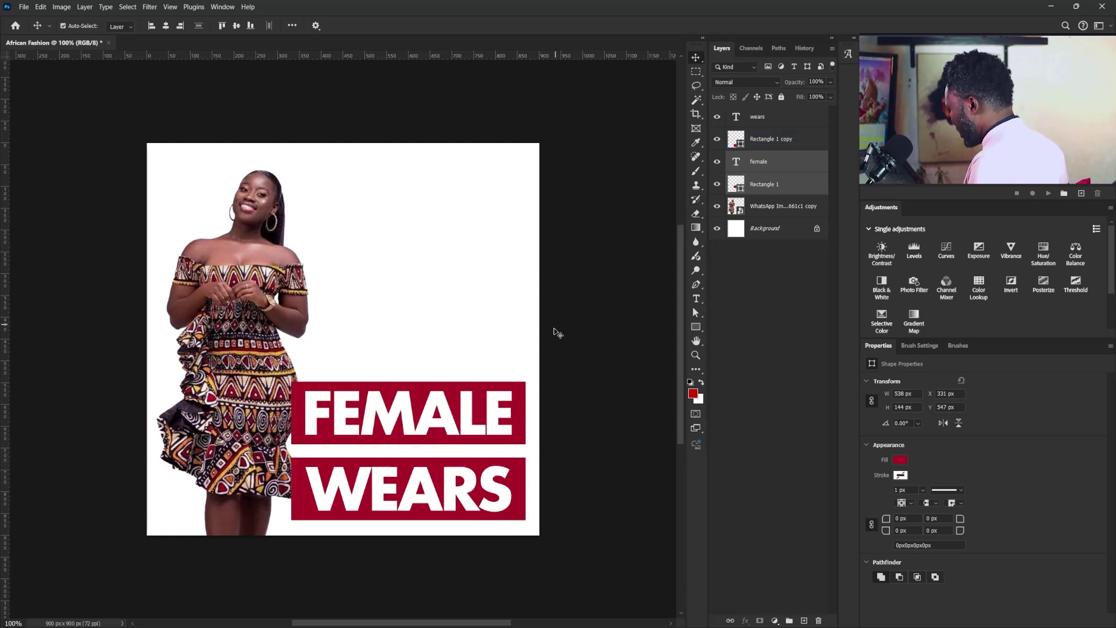
- Rotate the FEMALE text together with its rectangle by about -1.91° and nudge both slightly up and left
key("ctrl+t")
left_click_drag(547, 442, 510, 435)
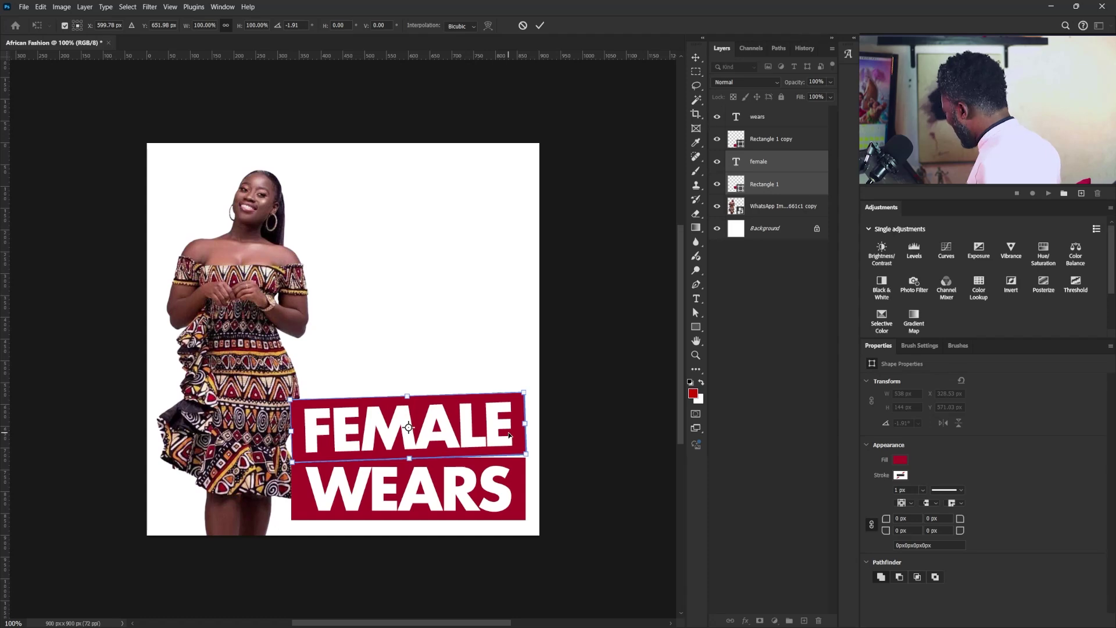
key("Return")
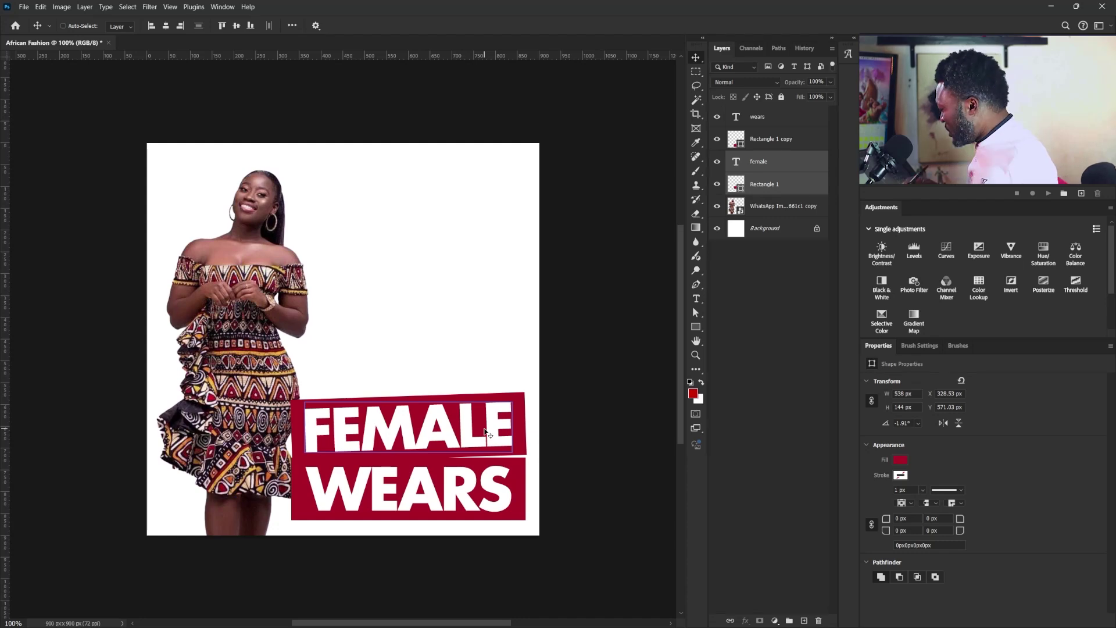
key("Up")
key("Up")
key("Up")
key("Up")
key("Left")
key("Left")
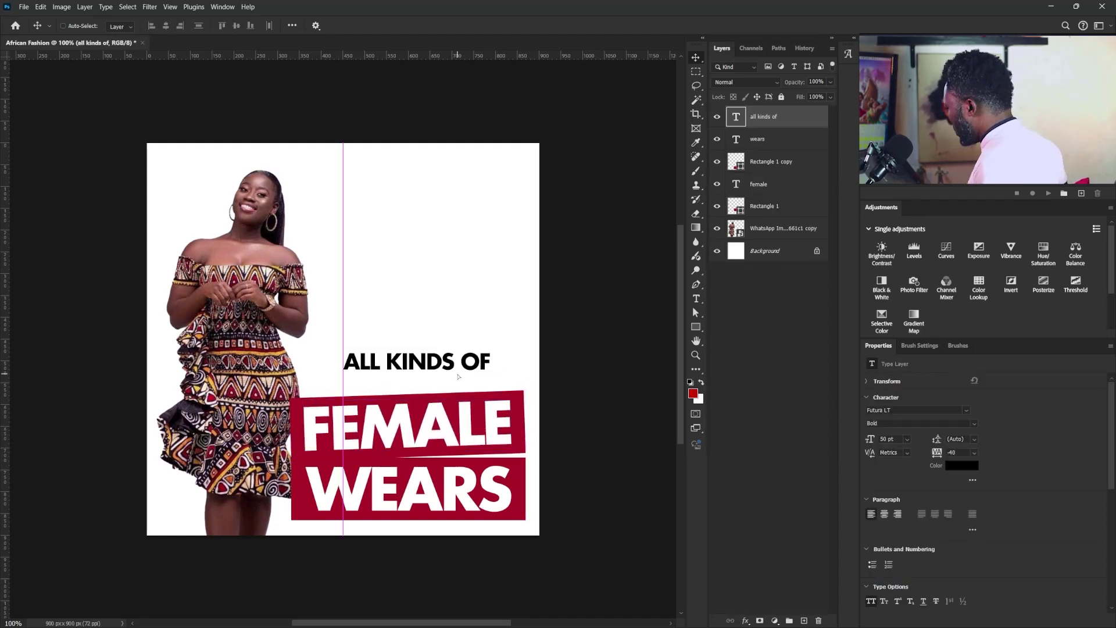
- Draw a black rectangle about 386 by 77 px over the ALL KINDS OF text and move it beneath that text layer
left_click(696, 326)
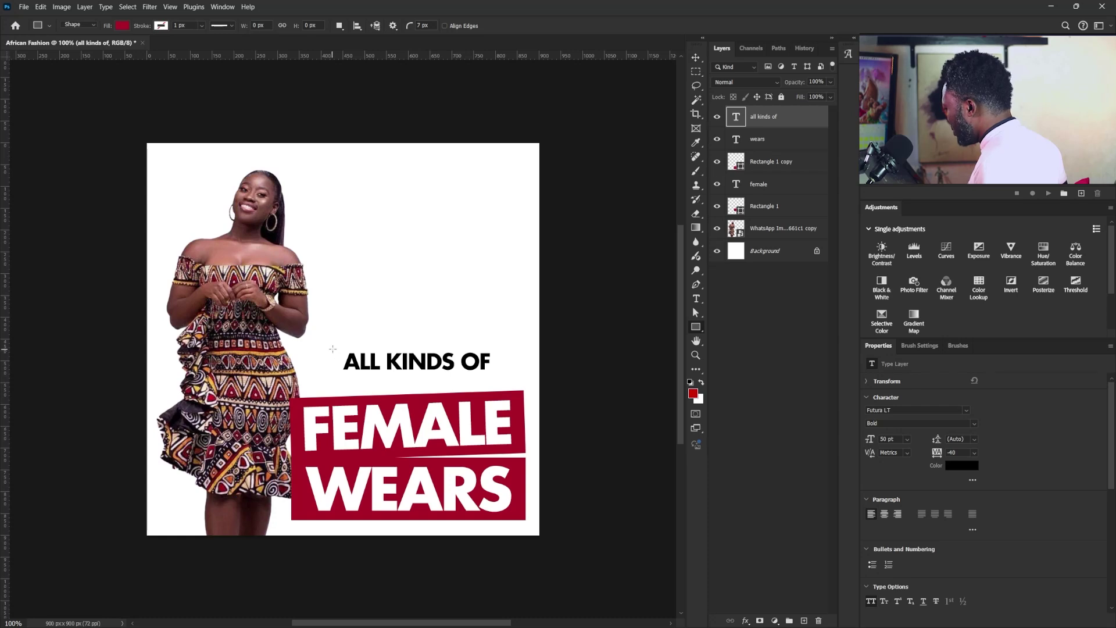
left_click_drag(336, 343, 504, 377)
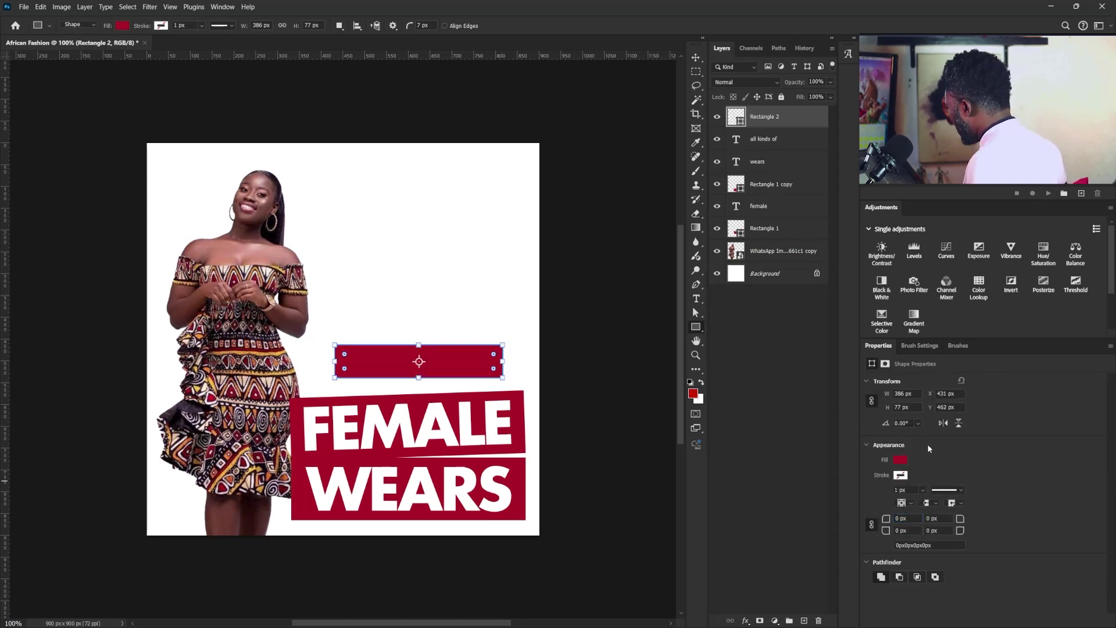
left_click(904, 462)
left_click(874, 479)
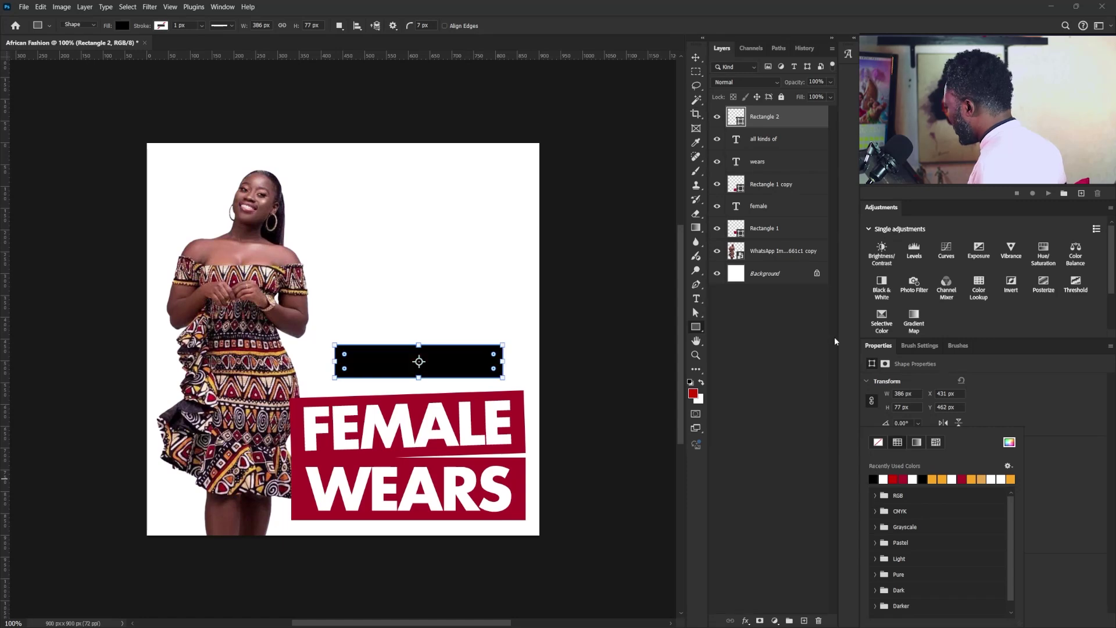
left_click_drag(779, 117, 781, 153)
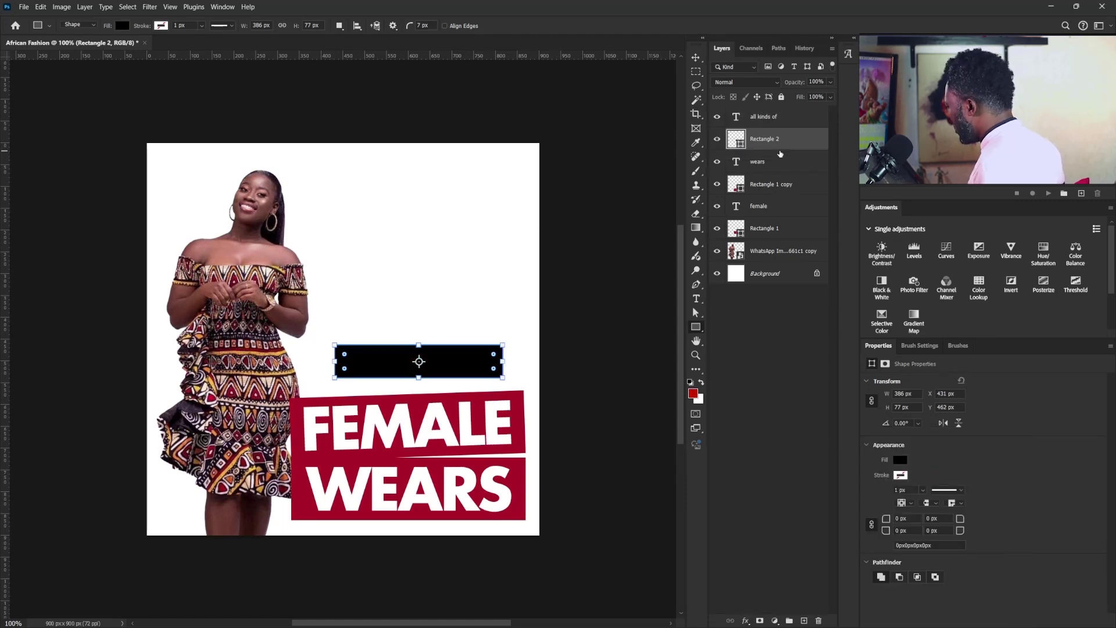
- Set the ALL KINDS OF text colour to white (ffffff)
left_click(764, 118)
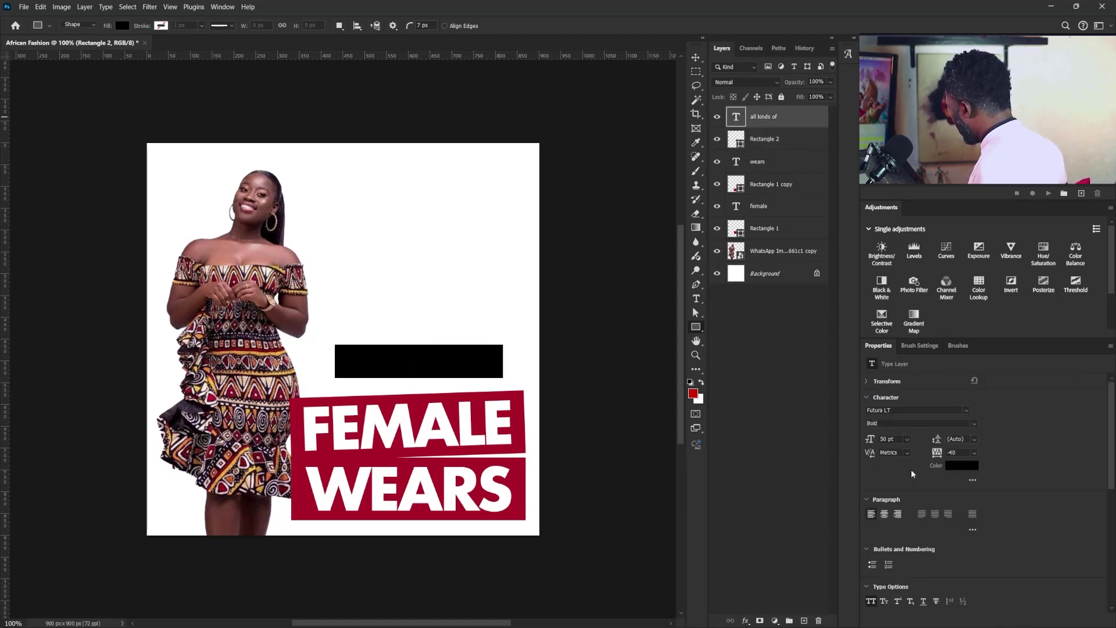
left_click(962, 465)
left_click(478, 189)
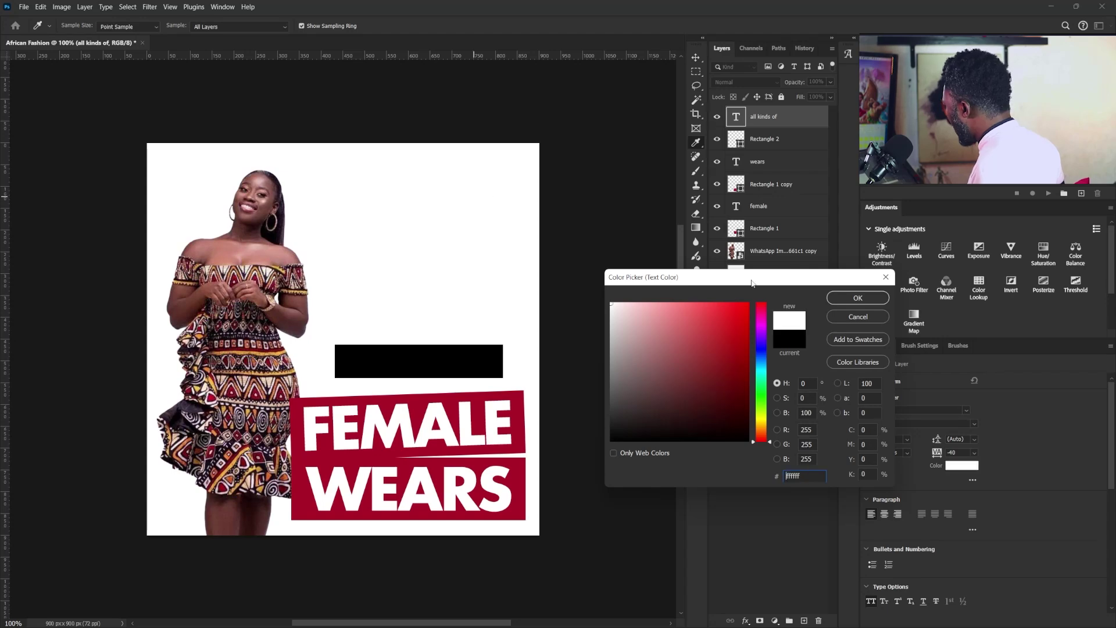
left_click(872, 297)
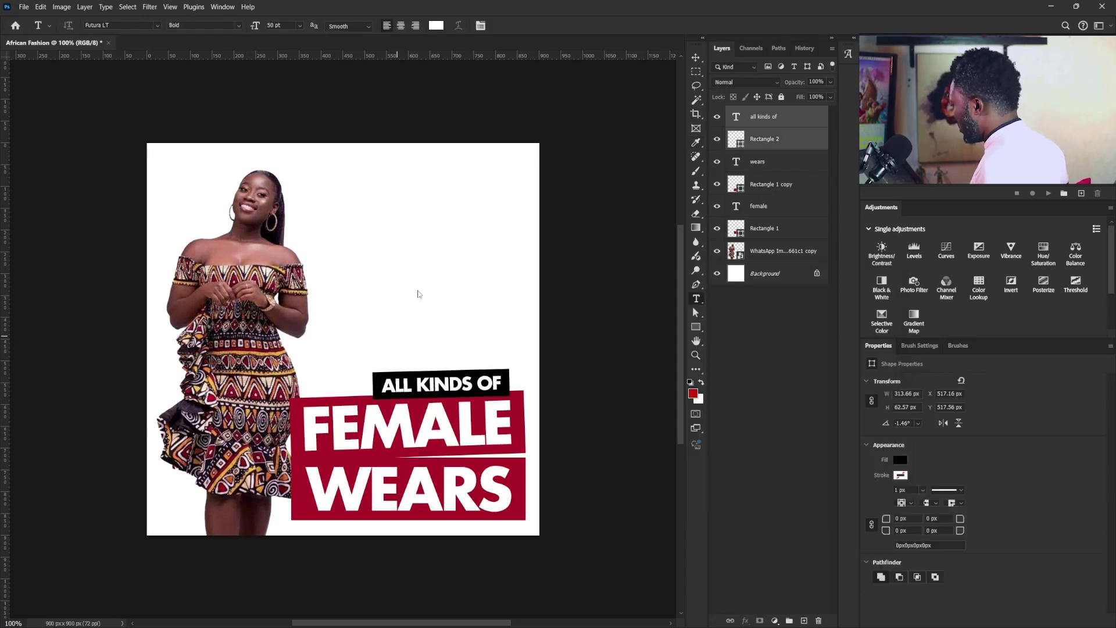
- Add the text WE SEW above the ALL KINDS OF block and set its colour to black (000000)
left_click(397, 333)
key("ctrl+v")
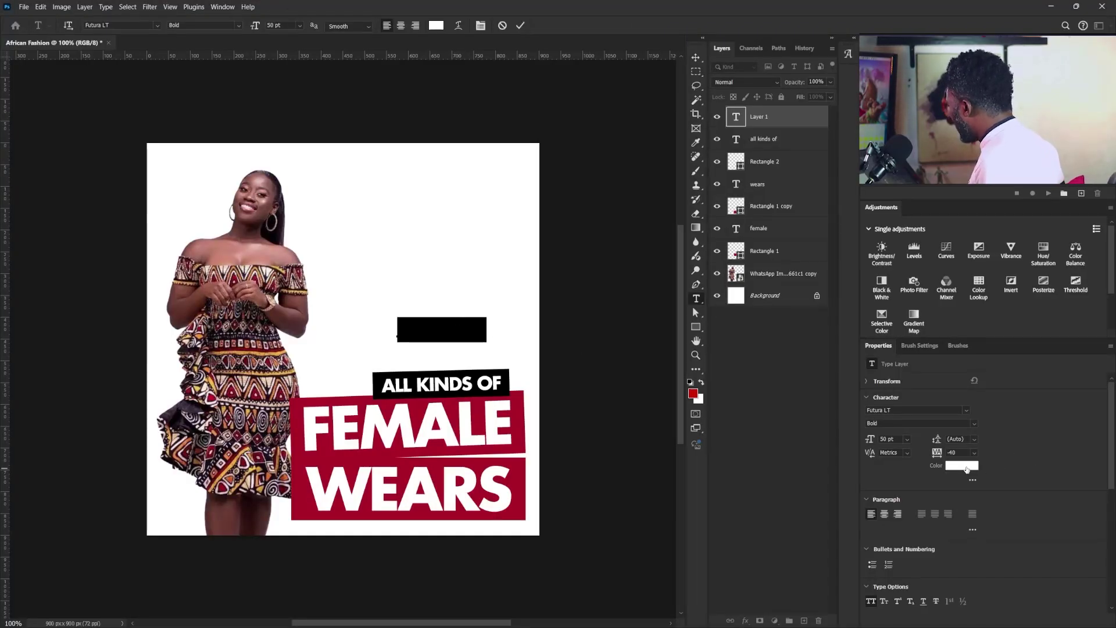
left_click(965, 466)
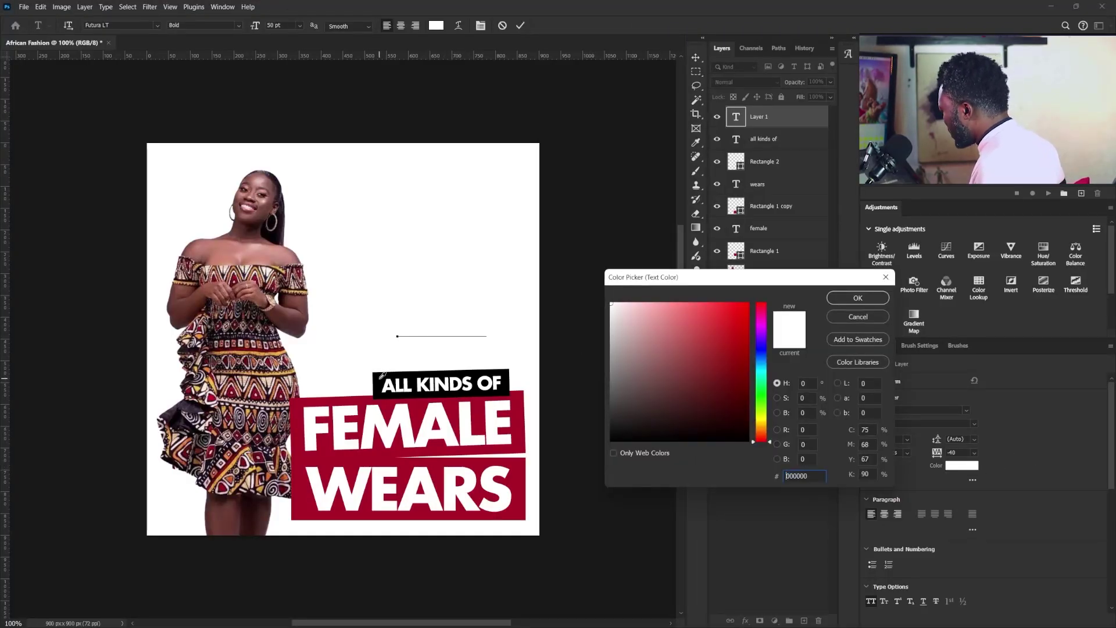
left_click(858, 297)
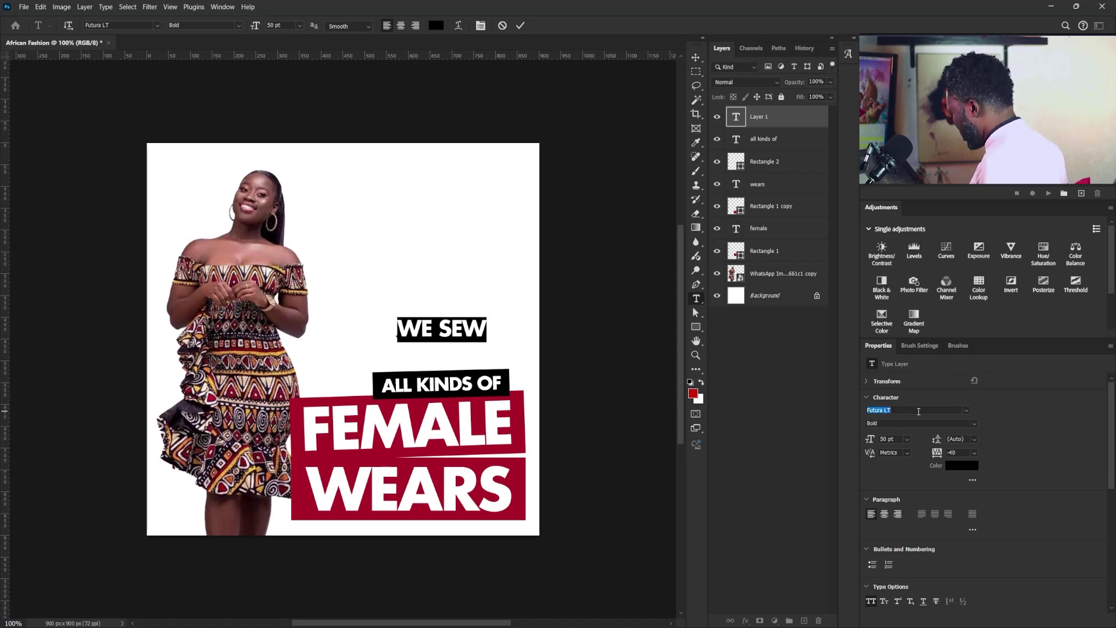
- Set the WE SEW text's font to Covered By Your Grace and delete the word WE from it
type("covere")
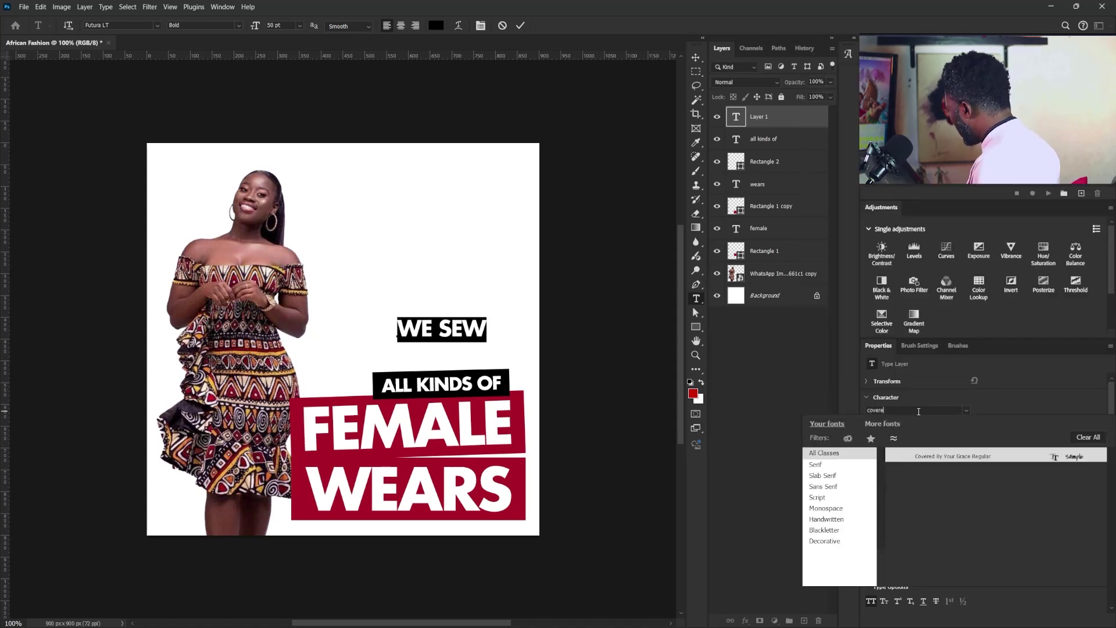
left_click(952, 458)
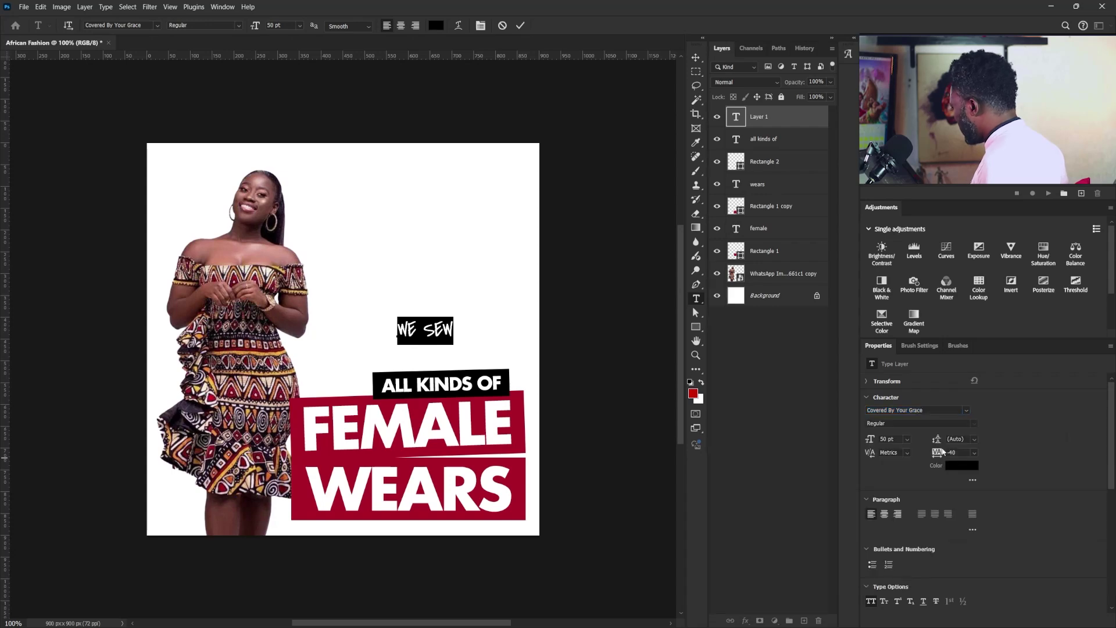
left_click_drag(425, 330, 343, 325)
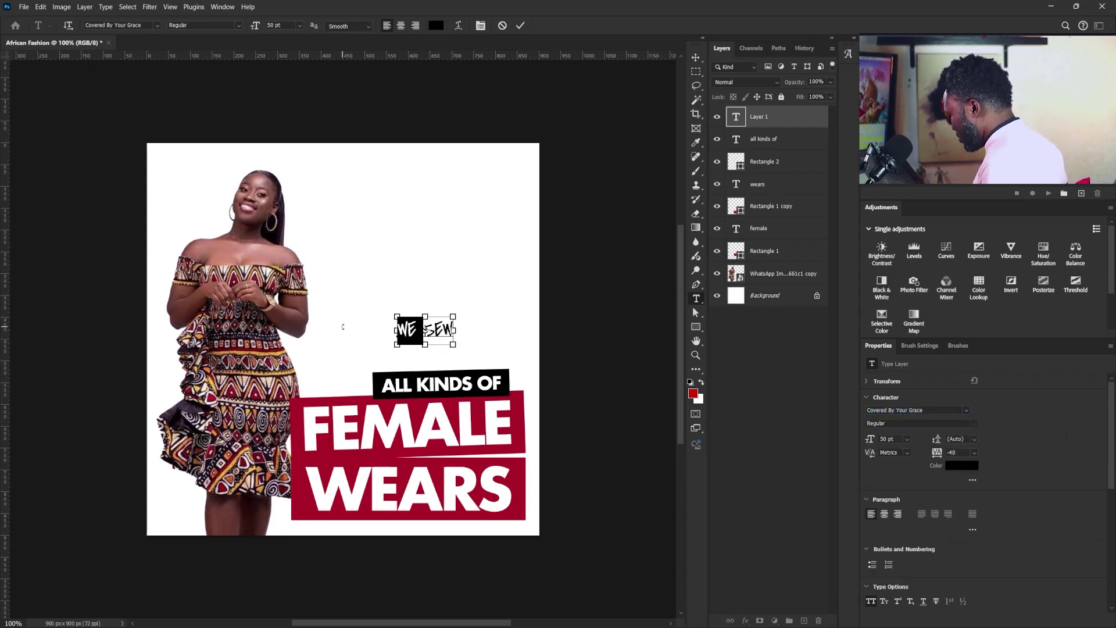
key("BackSpace")
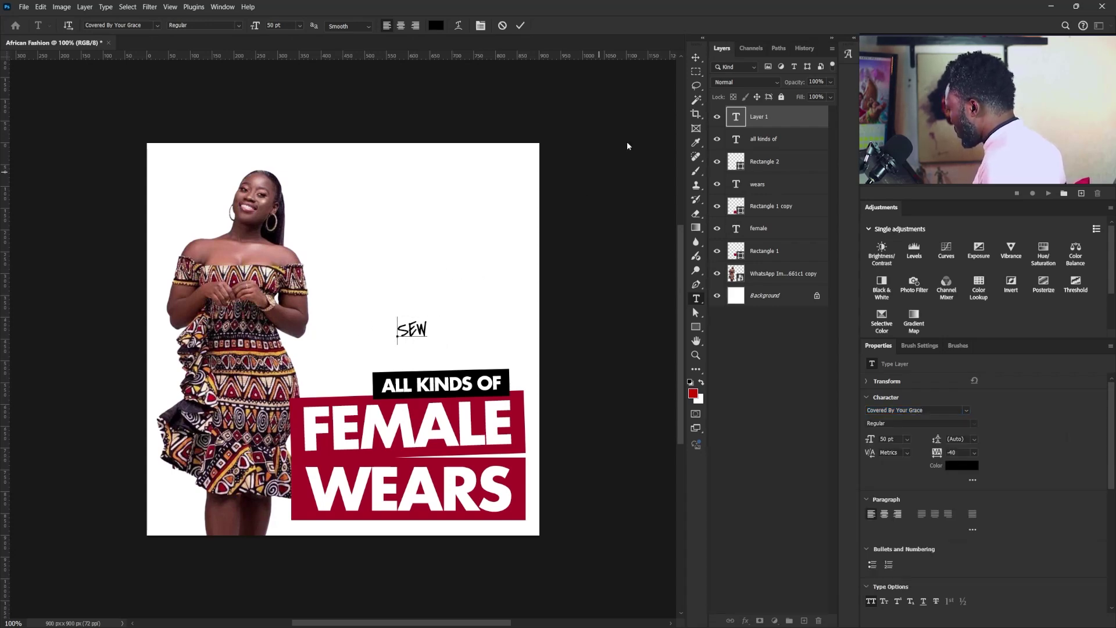
- Enlarge the SEW text to about 195 pt and place it beside the ALL KINDS OF block, overlapping the dress
left_click(697, 59)
key("ctrl+t")
left_click_drag(425, 313, 357, 370)
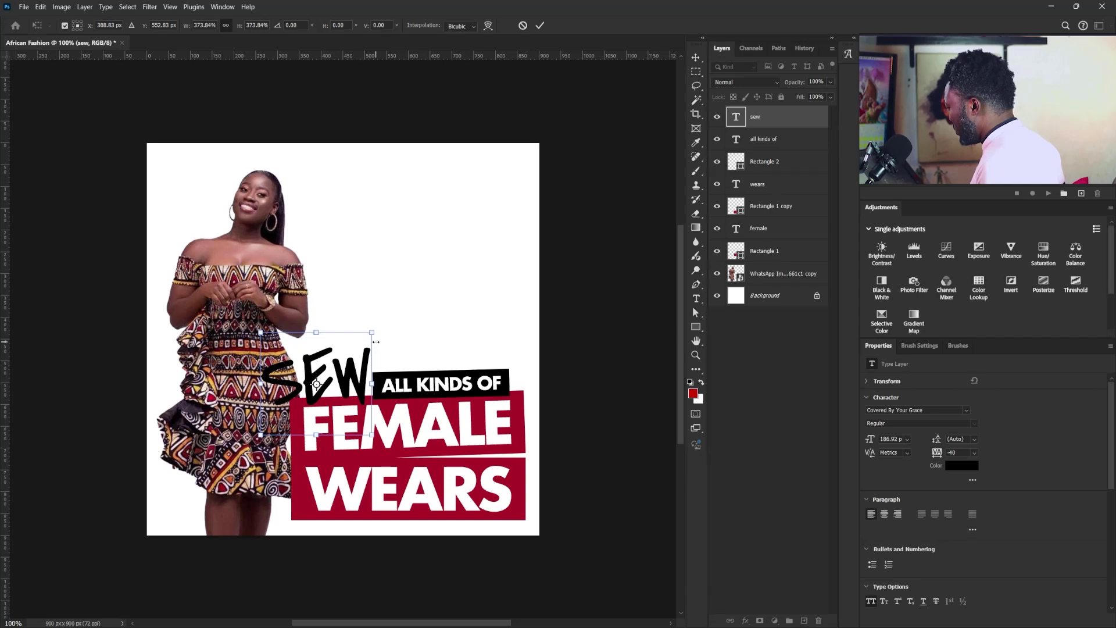
left_click_drag(372, 331, 375, 330)
key("Return")
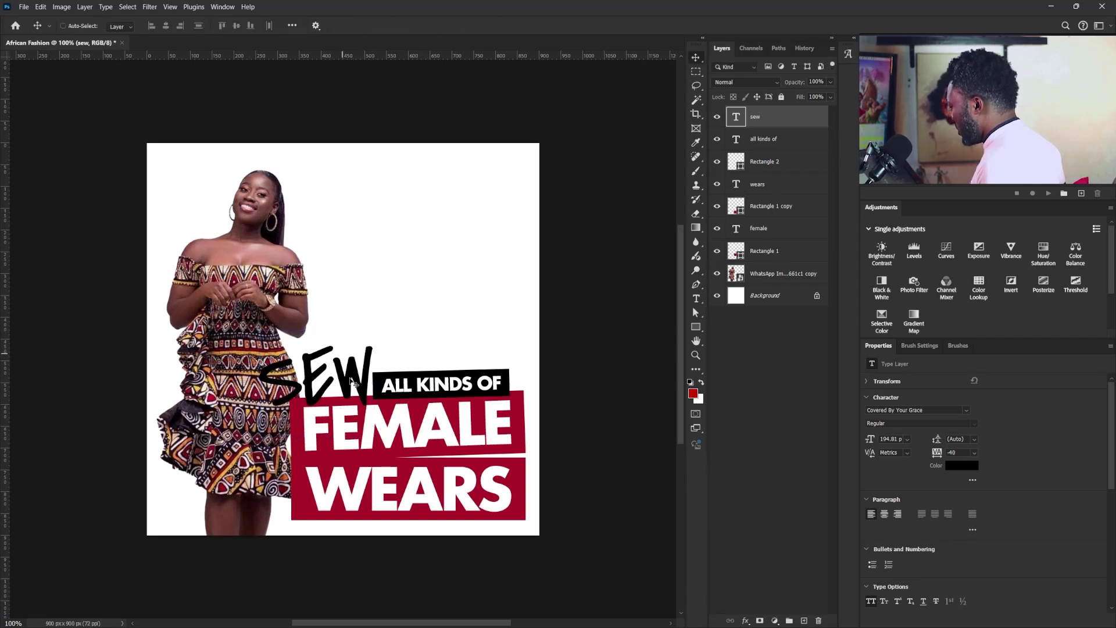
- Turn off all caps for the SEW text and retype its first letter so it reads Sew
left_click(872, 603)
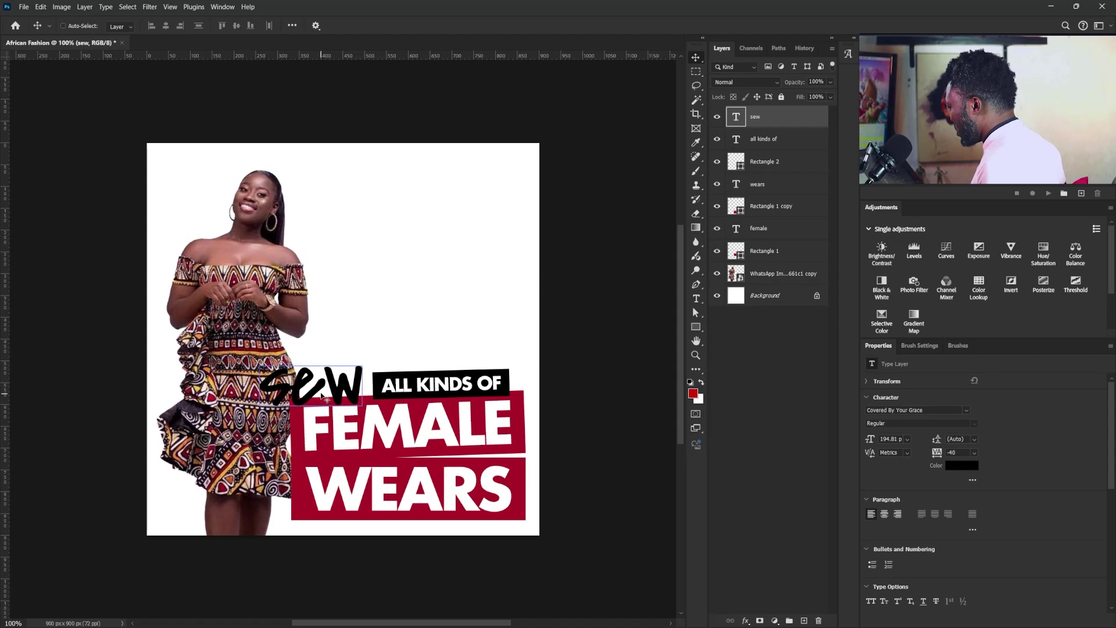
double_click(322, 396)
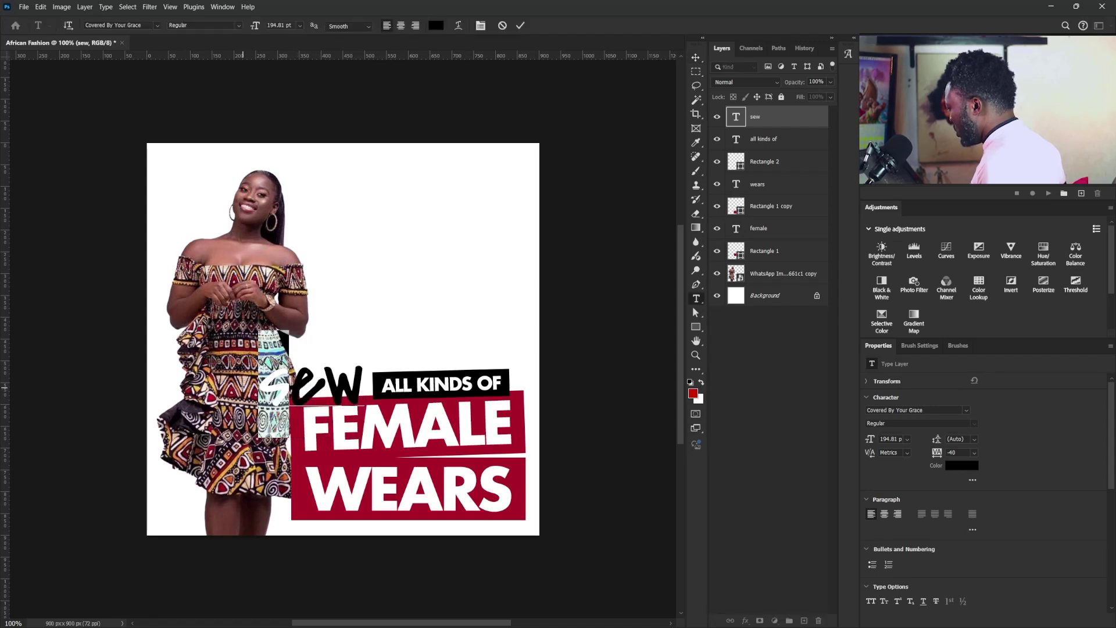
type("S")
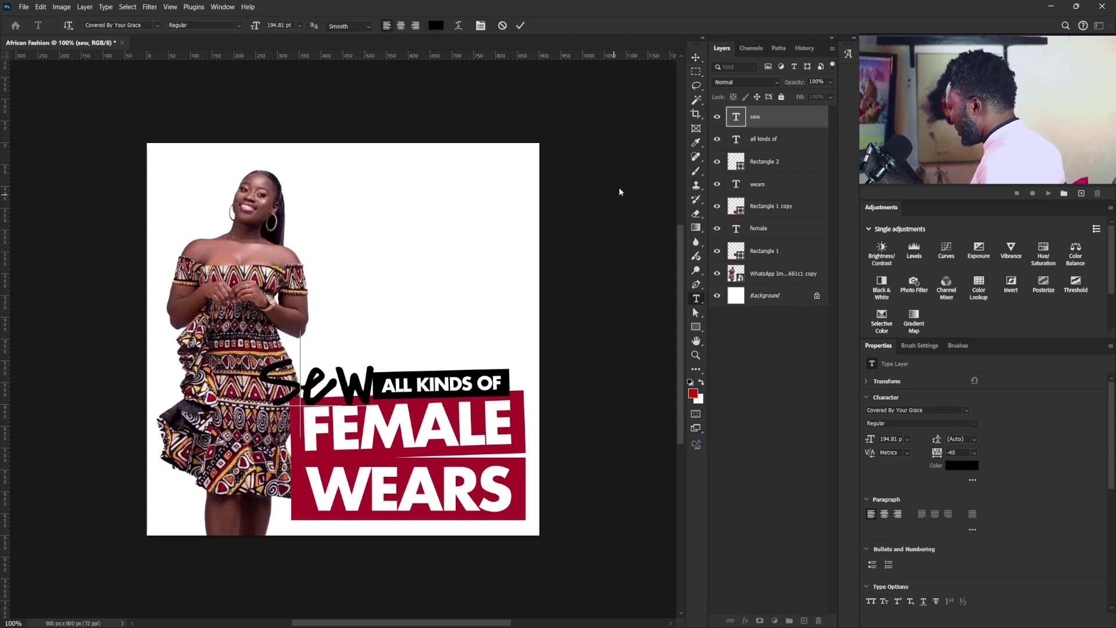
- Duplicate the Sew text into the empty area above it and change the copy's wording to we
left_click(695, 58)
left_click_drag(377, 368, 425, 289)
key("ctrl")
double_click(396, 296)
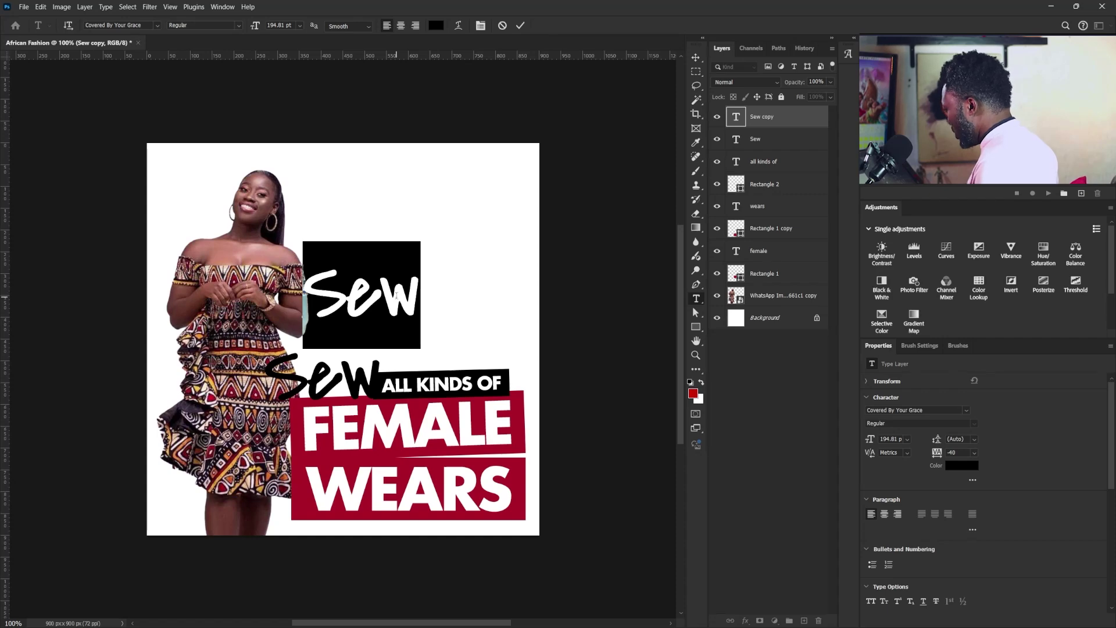
type("We")
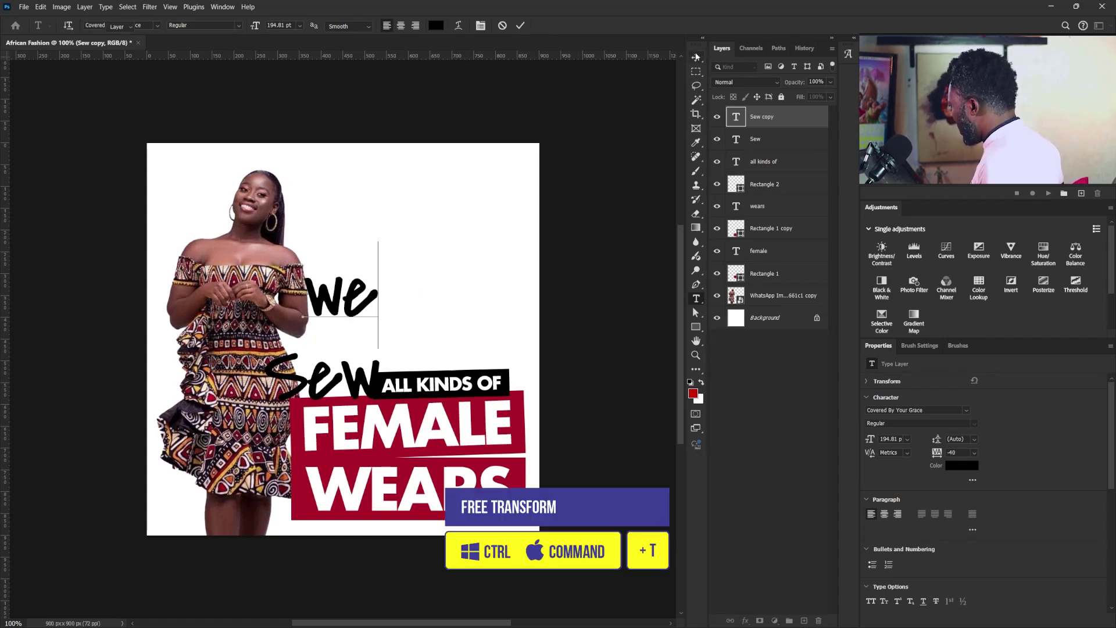
- Scale the we text down to about 117 pt and place it just above the Sew text
left_click(696, 56)
key("ctrl+t")
left_click_drag(378, 237, 348, 315)
key("Return")
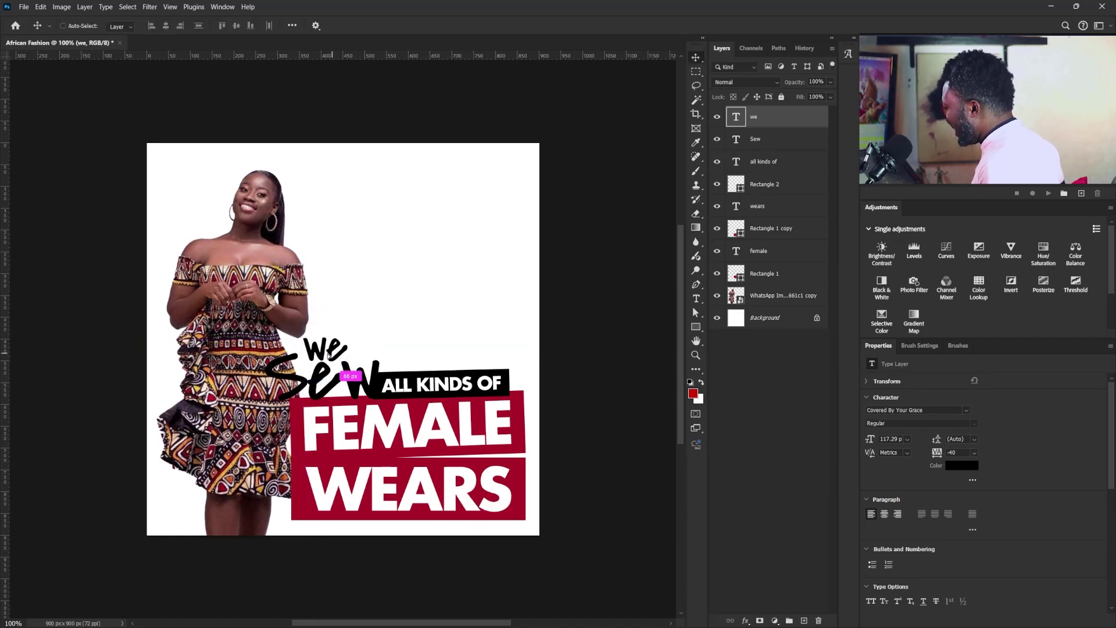
left_click_drag(332, 353, 329, 354)
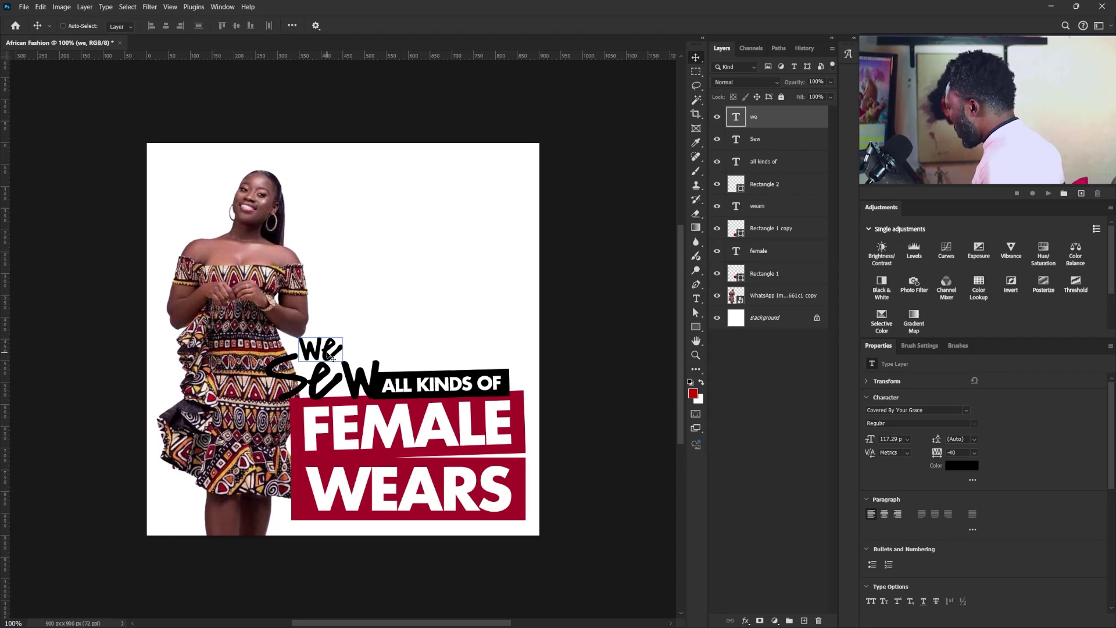
- Duplicate the we and Sew text layers together and move the copies beneath the originals
left_click(776, 143, "shift")
left_click_drag(777, 142, 804, 620)
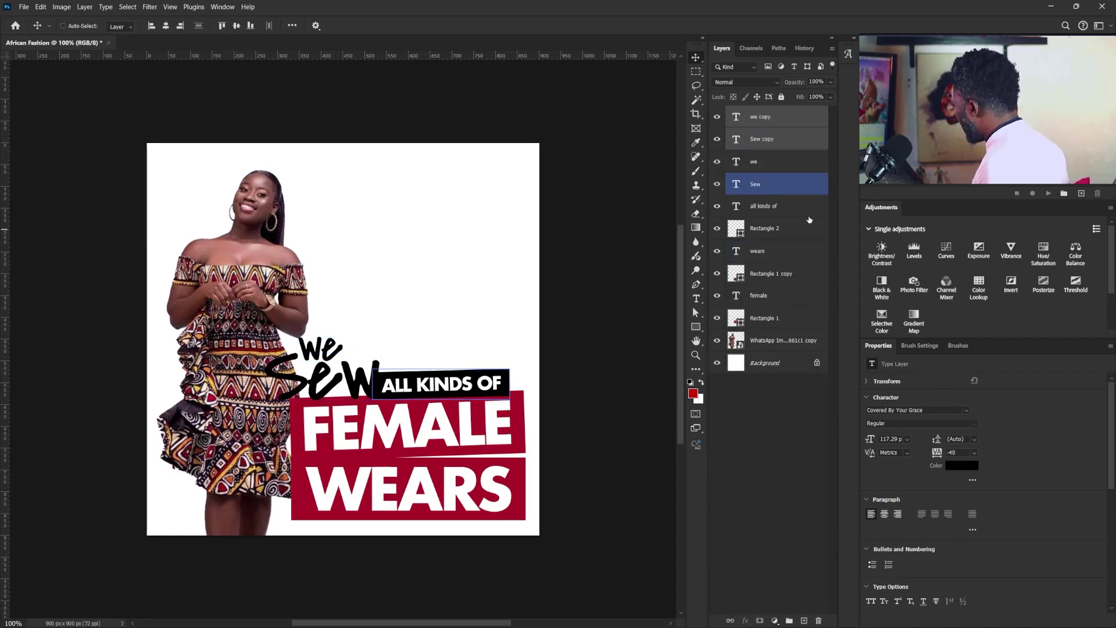
left_click_drag(777, 142, 779, 192)
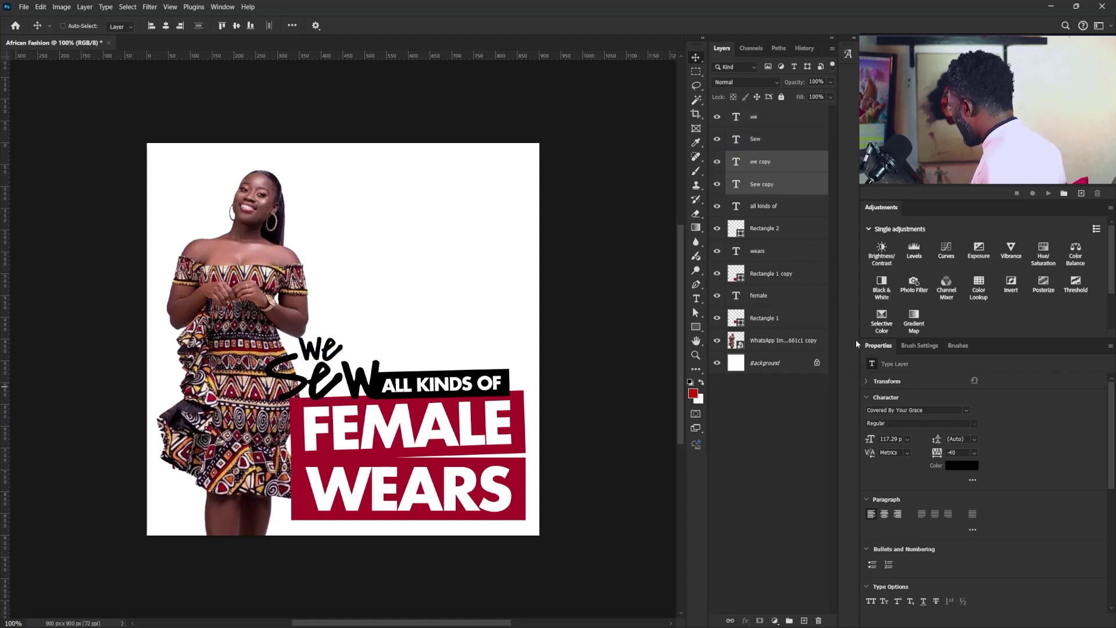
- Recolour the we and Sew copies with a brightened orange sampled from the dress (about e1921b) and offset them slightly as a shadow
left_click(965, 468)
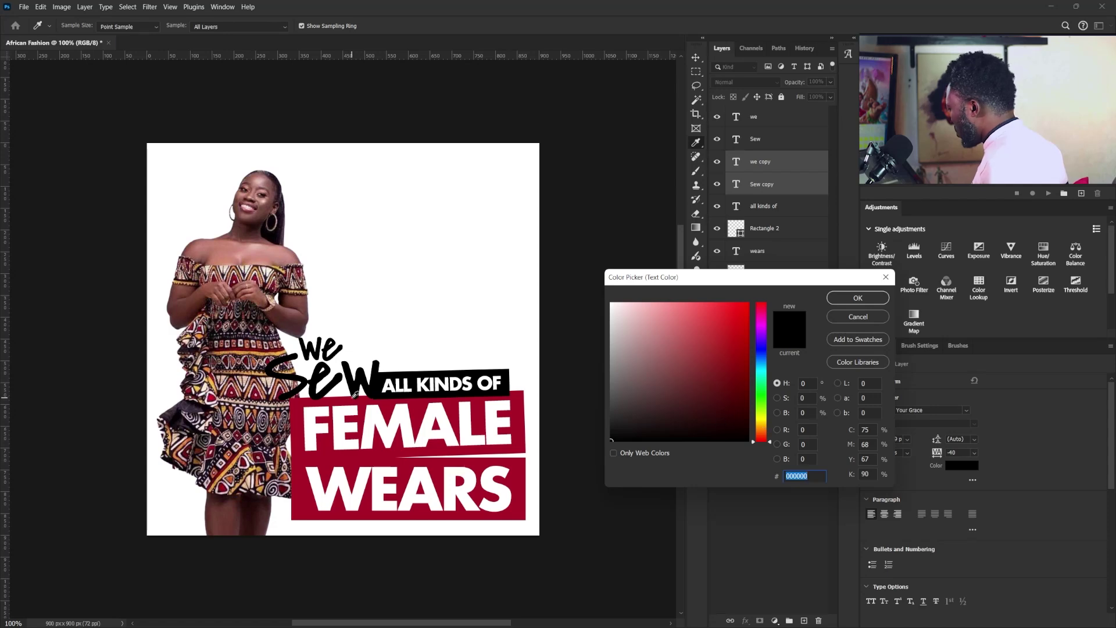
left_click(262, 351)
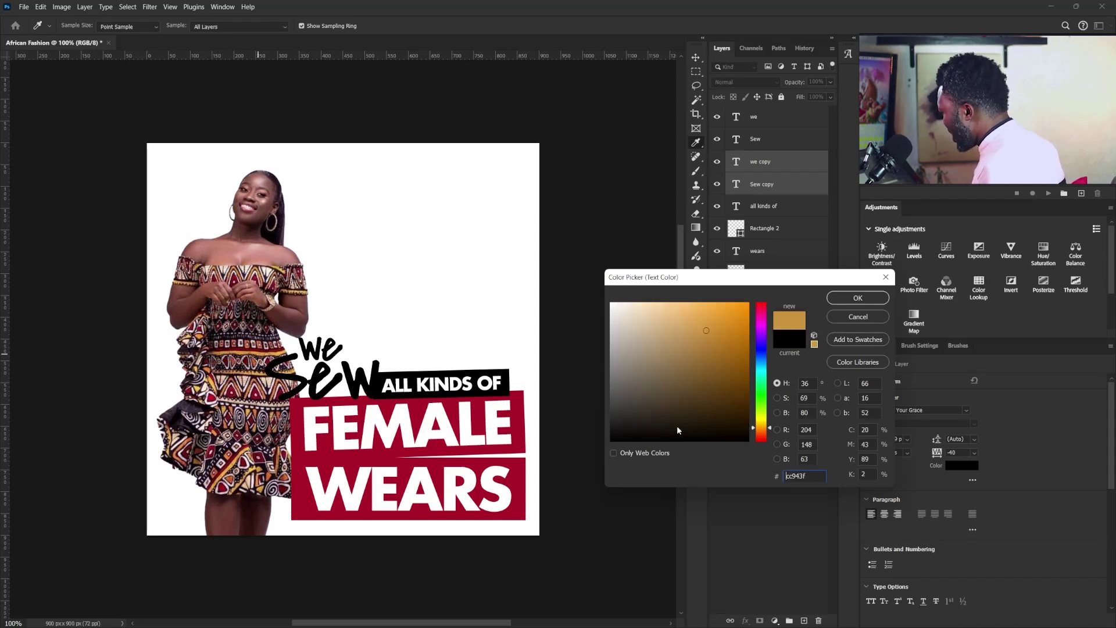
left_click_drag(726, 334, 733, 315)
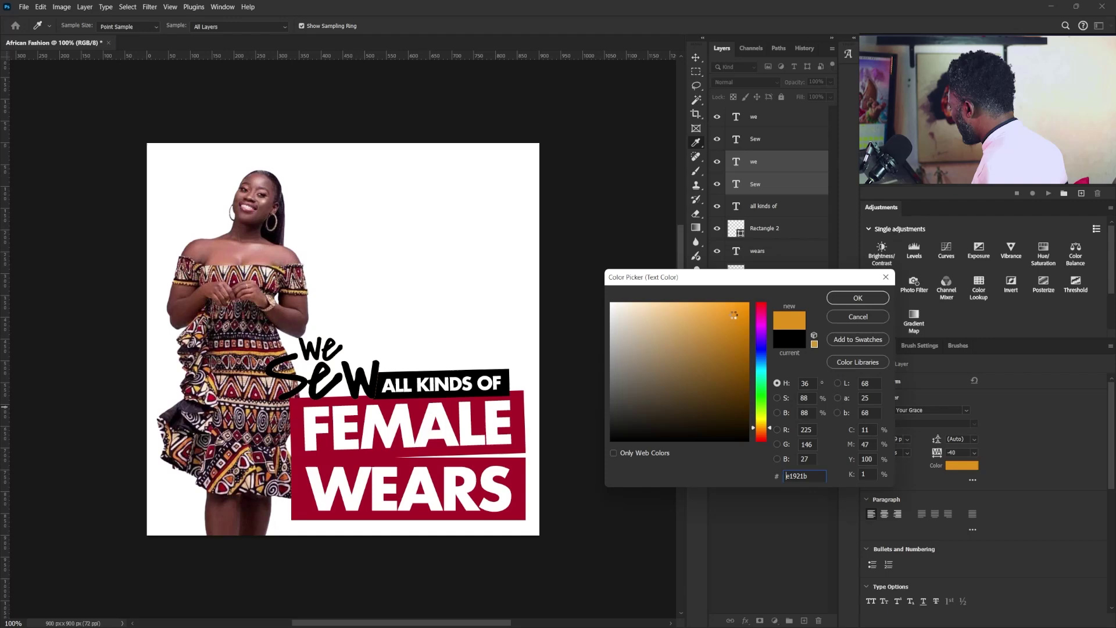
left_click(835, 299)
left_click(356, 375, "ctrl")
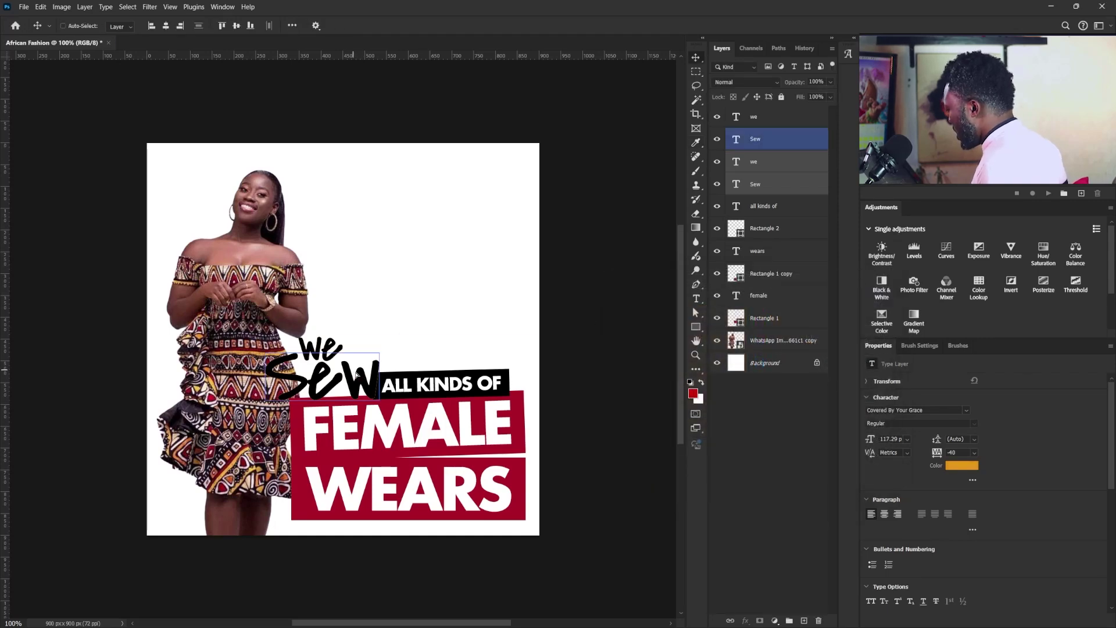
left_click_drag(357, 375, 361, 377)
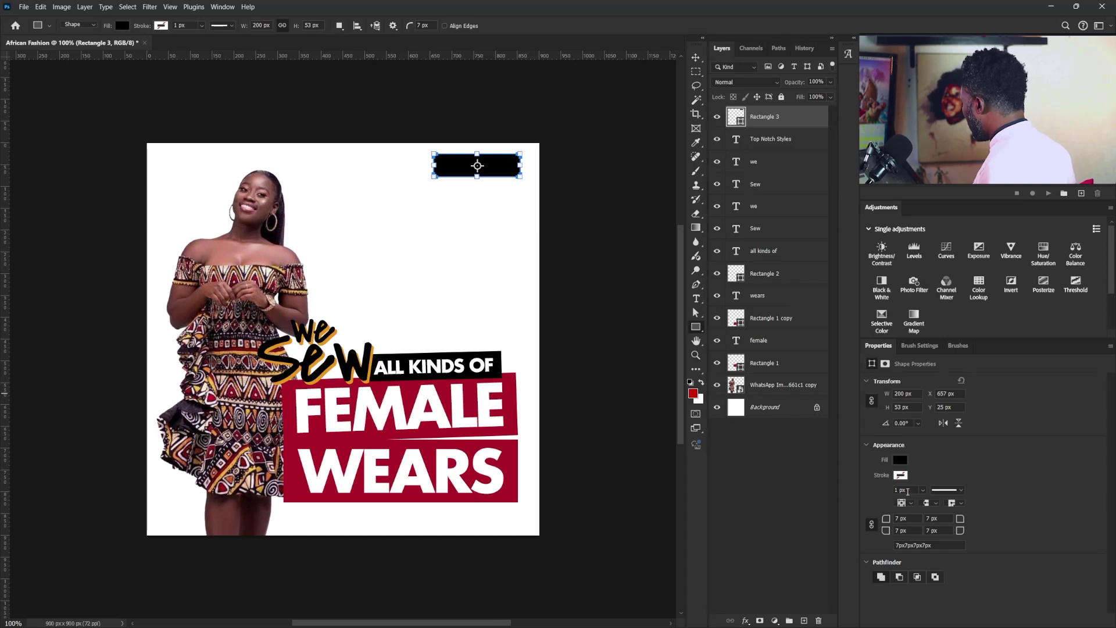
- Set the corner radii of the 200 by 53 px black rectangle to 0 px and move it beneath the Top Notch Styles text layer
type("00")
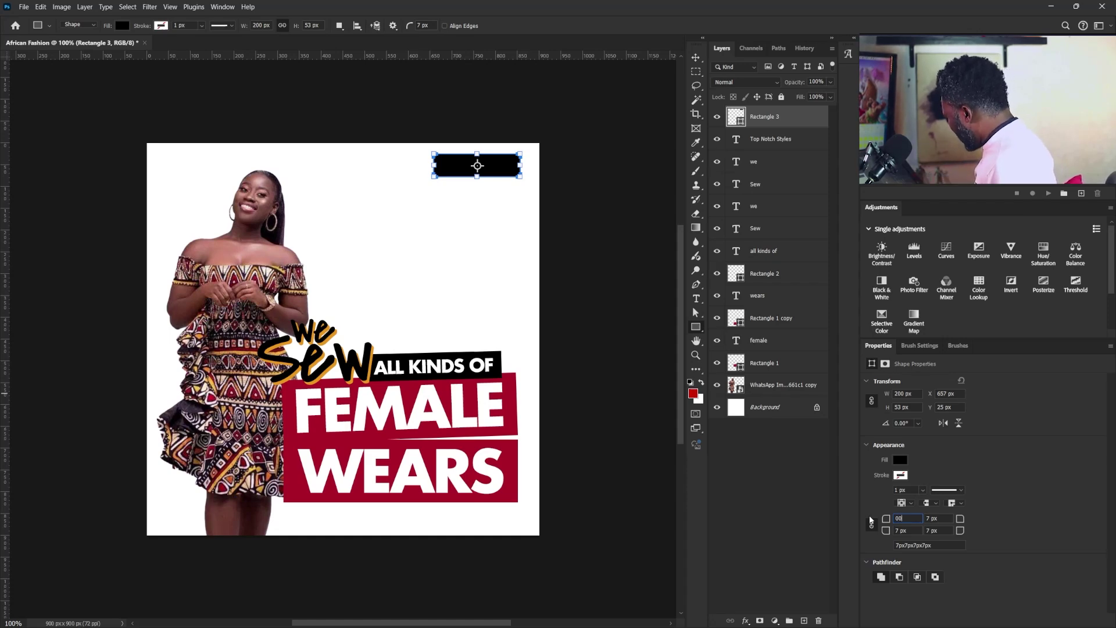
key("Return")
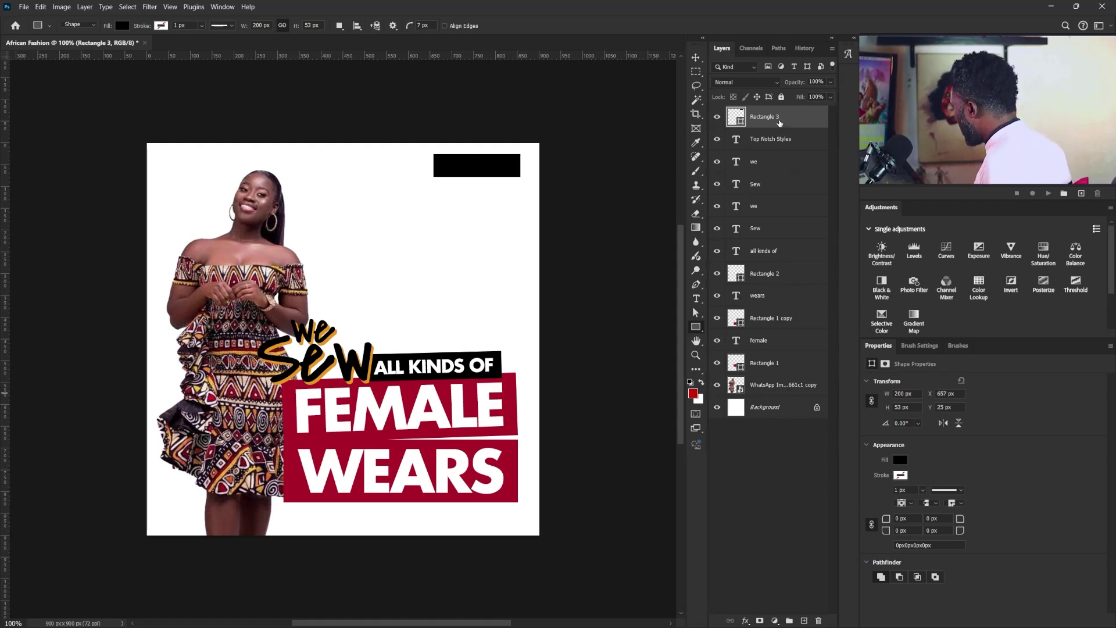
left_click_drag(780, 123, 773, 150)
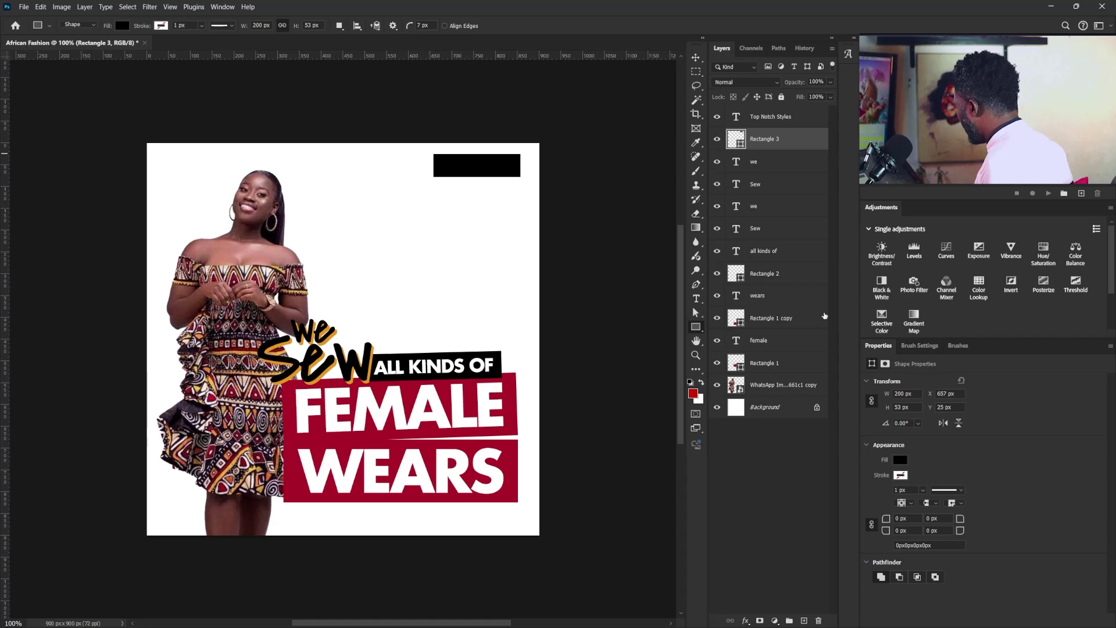
- Set the TOP NOTCH STYLES text colour to the orange of the we Sew shadow (e8961a) and select the text with its rectangle
left_click(774, 122)
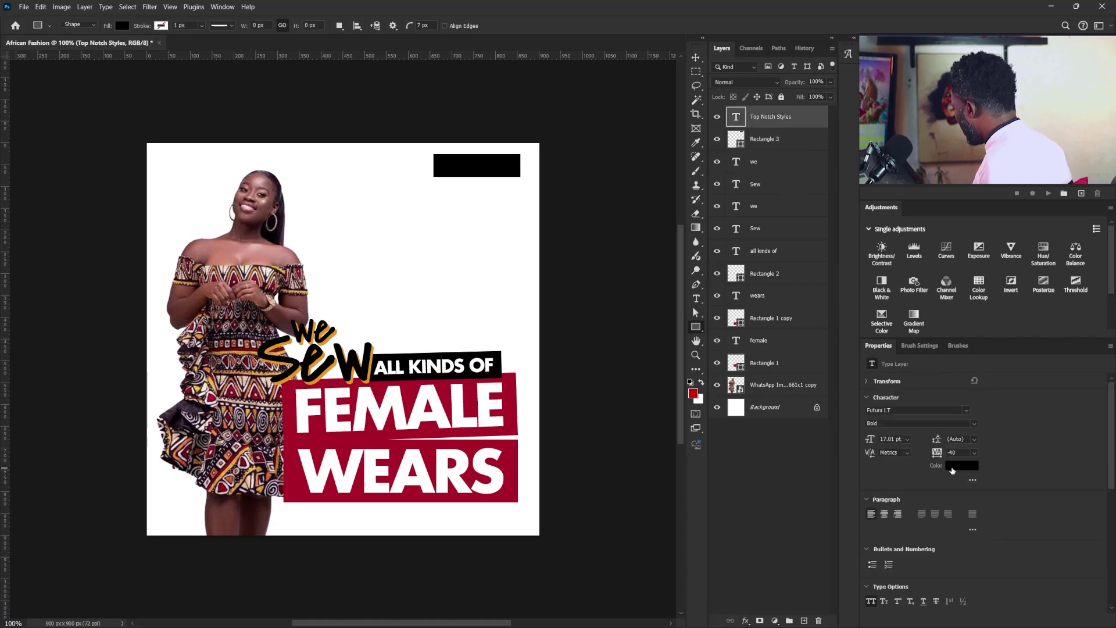
left_click(962, 465)
left_click(419, 207)
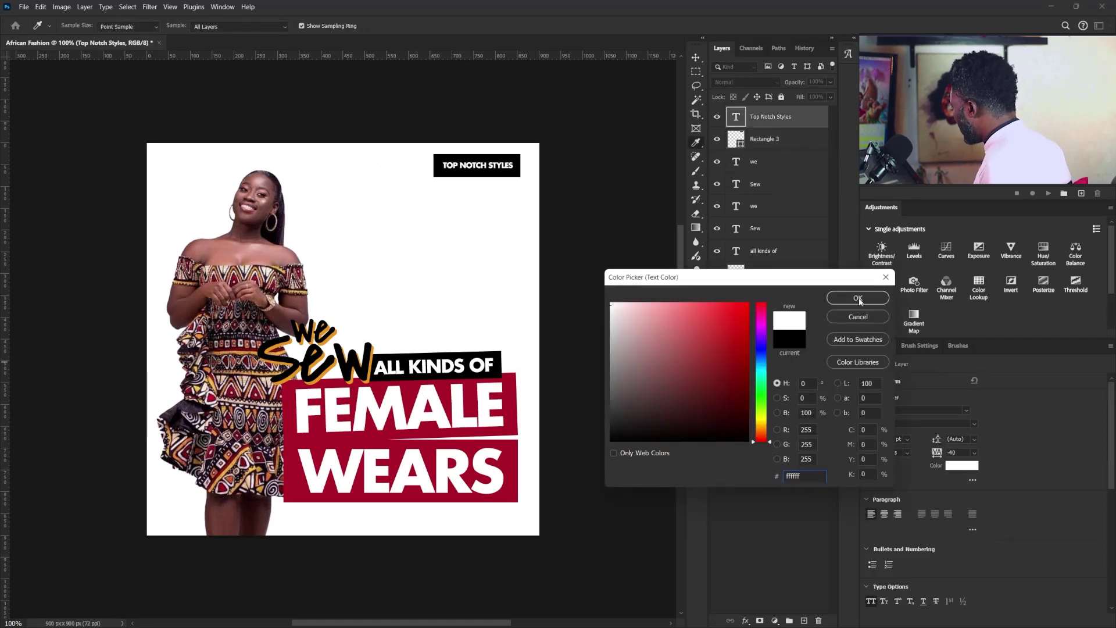
left_click(292, 339)
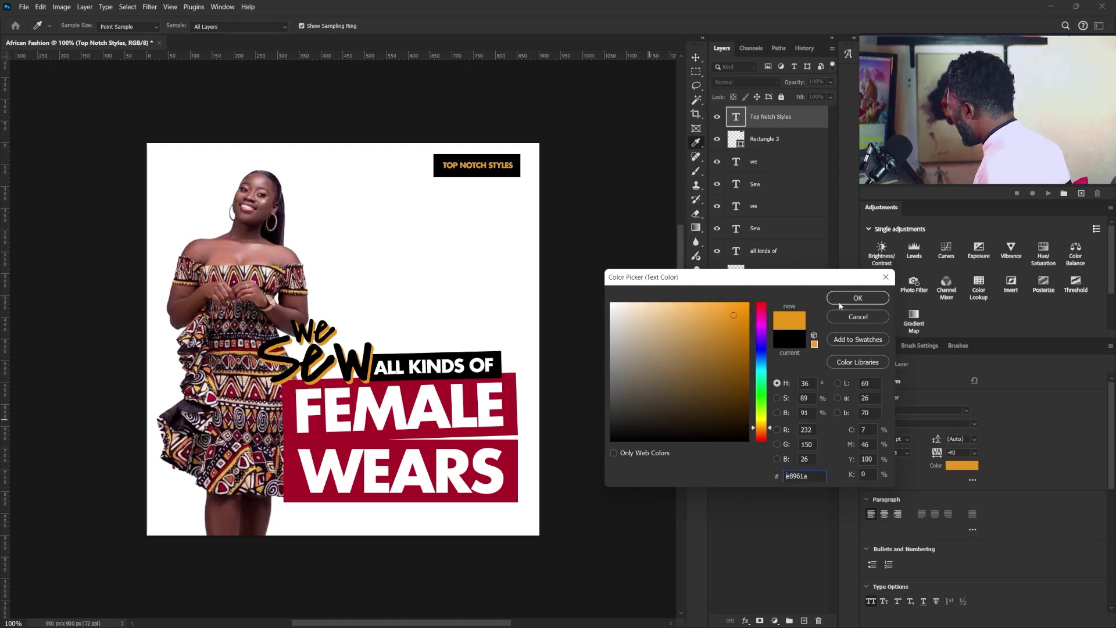
left_click(857, 298)
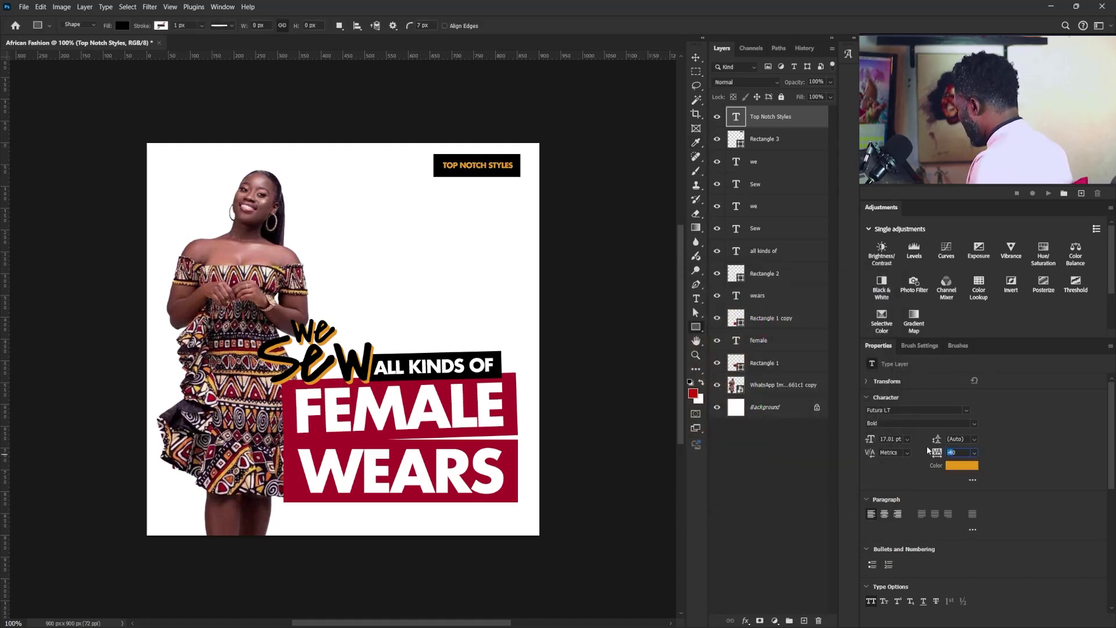
left_click(765, 142, "shift")
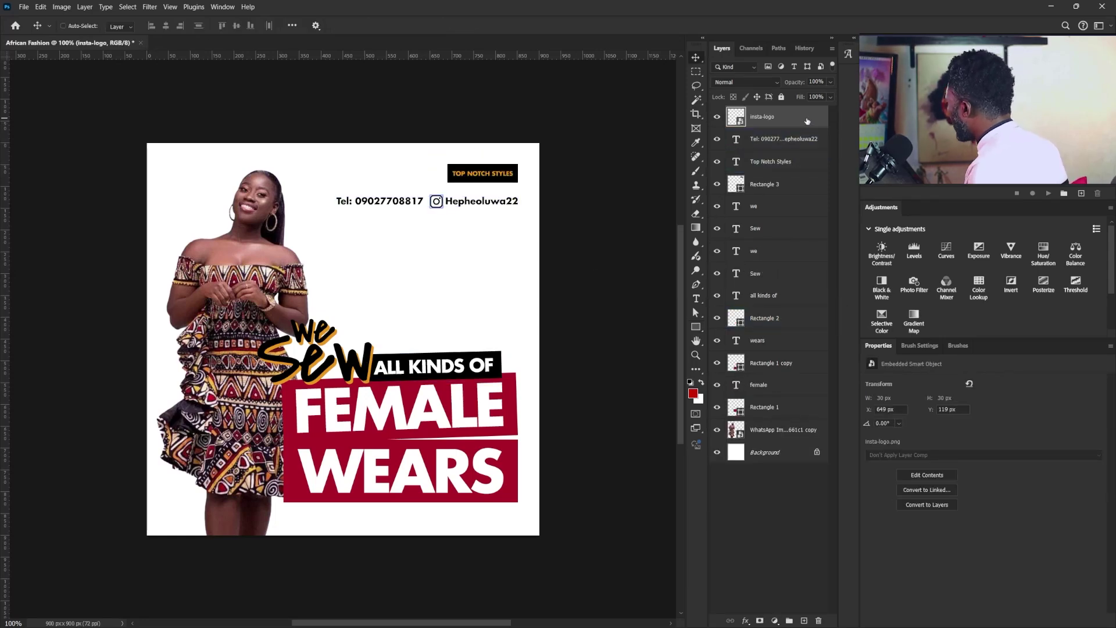
- Add a Color Overlay in the headline's crimson (ac1127) to the insta-logo layer
double_click(806, 121)
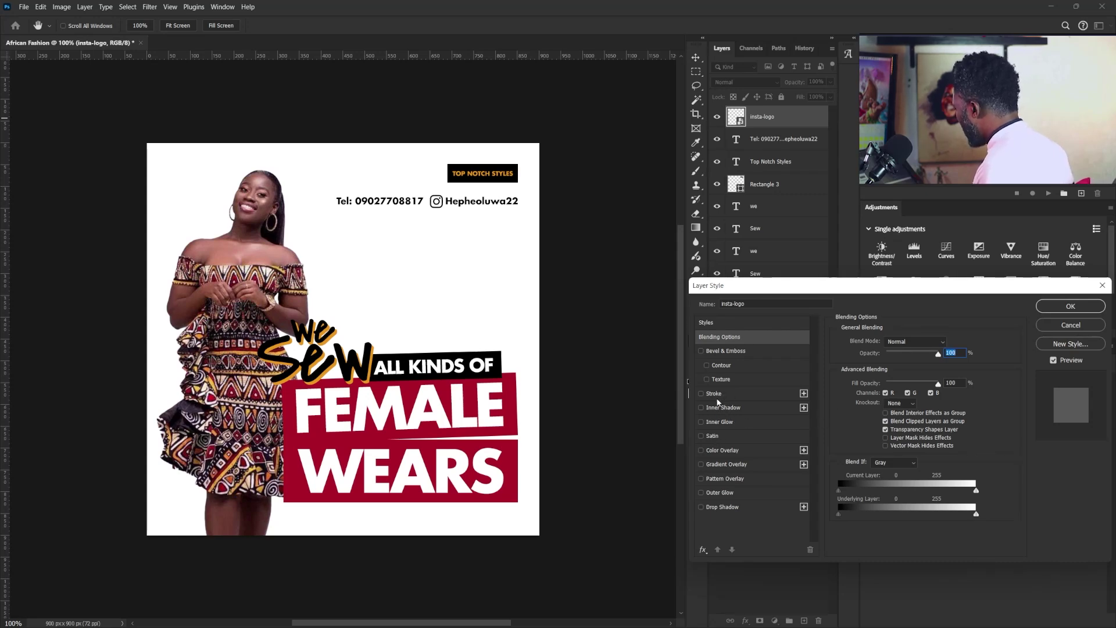
left_click(701, 450)
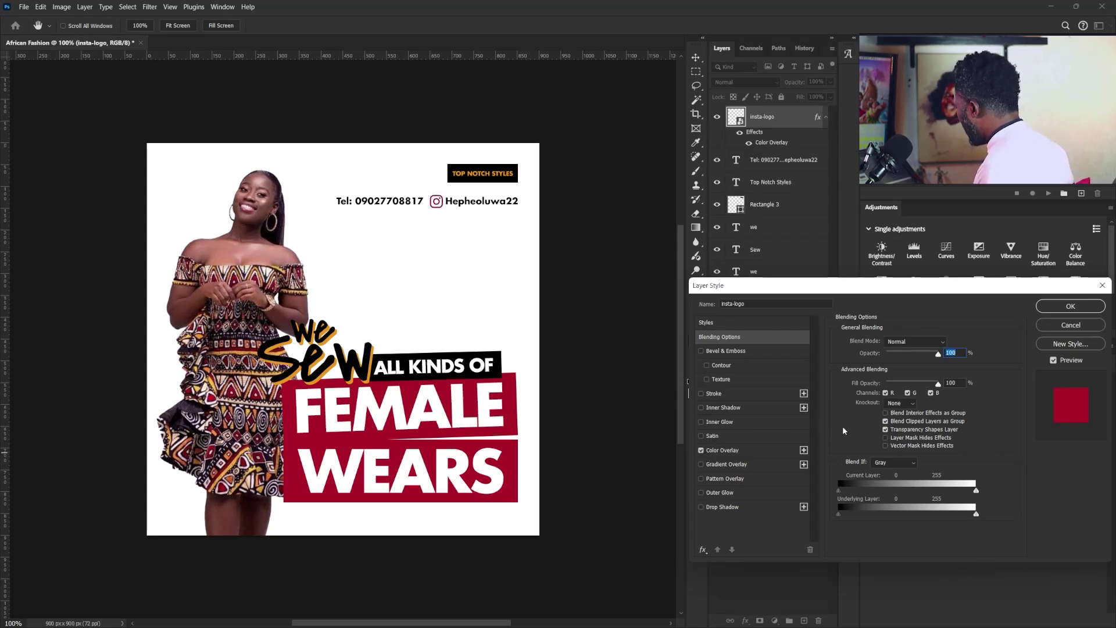
left_click(727, 450)
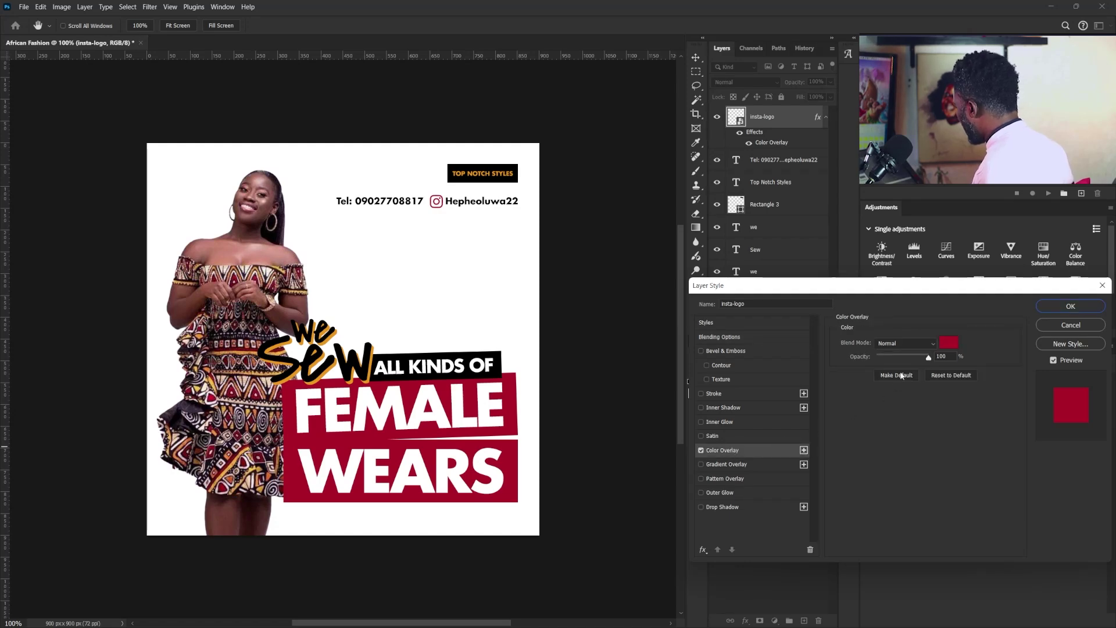
left_click(950, 343)
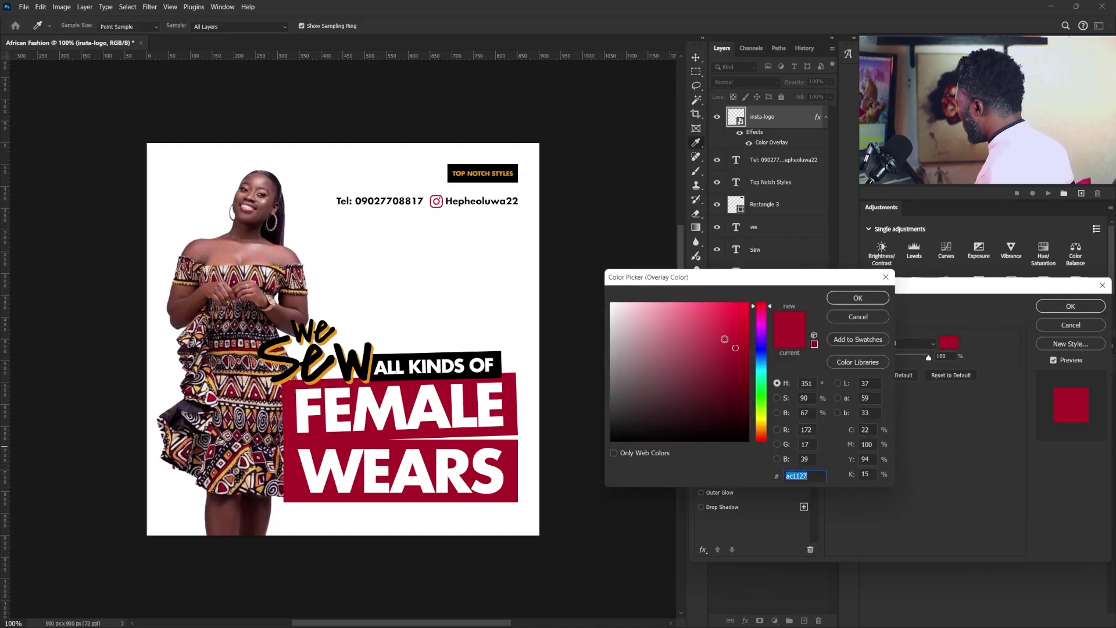
left_click(863, 319)
left_click(1071, 307)
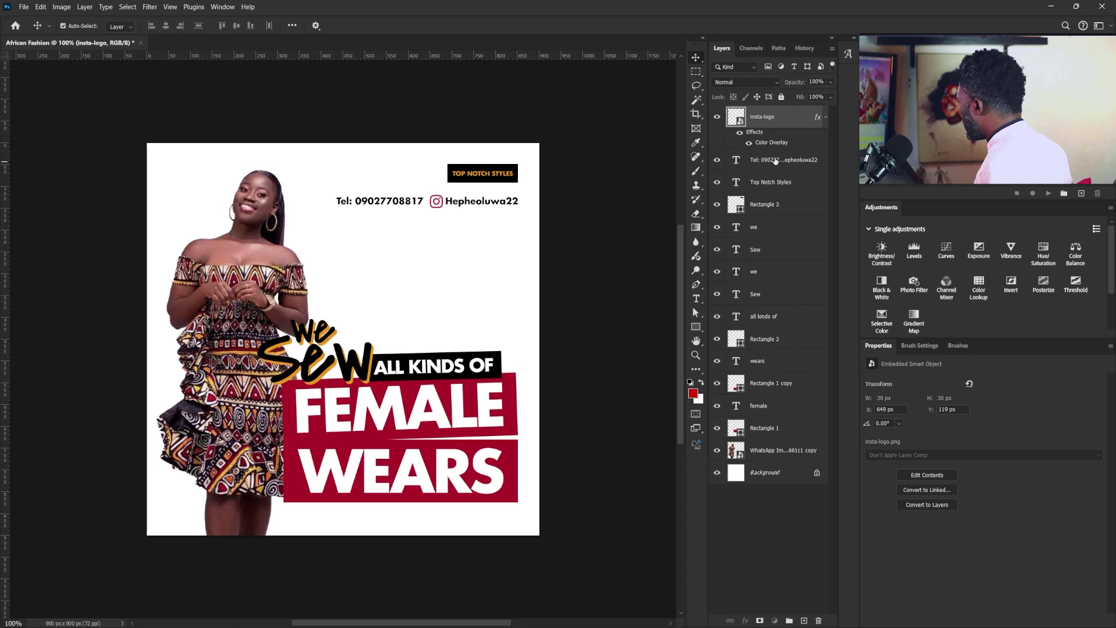
- Select the contact text together with the Instagram logo and scale both proportionally to about 84%, keeping their right-hand alignment
left_click(775, 161)
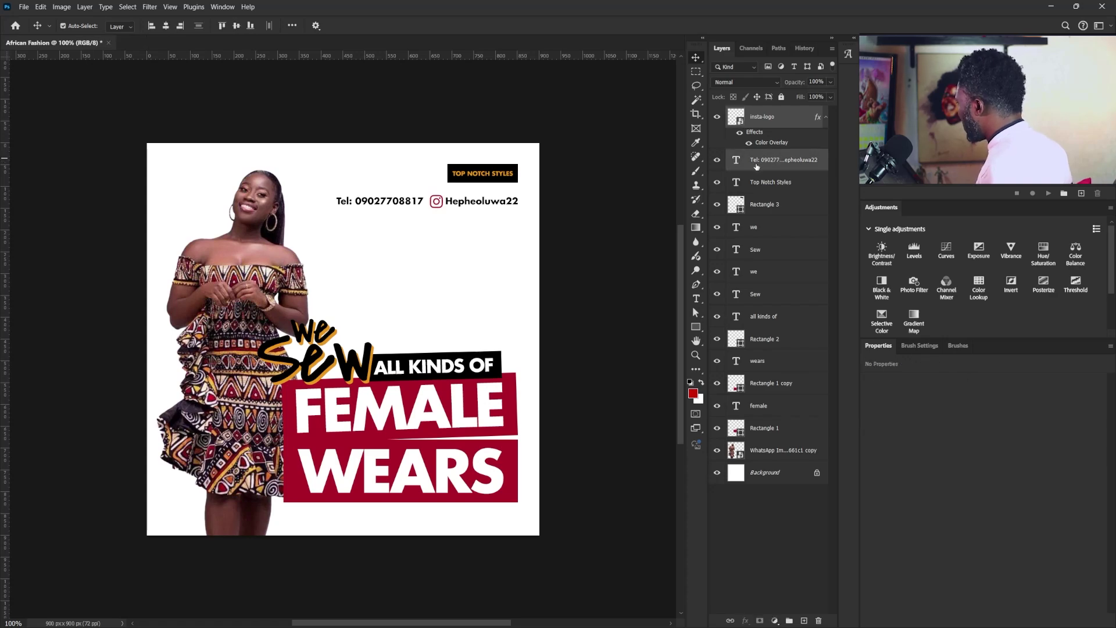
key("ctrl")
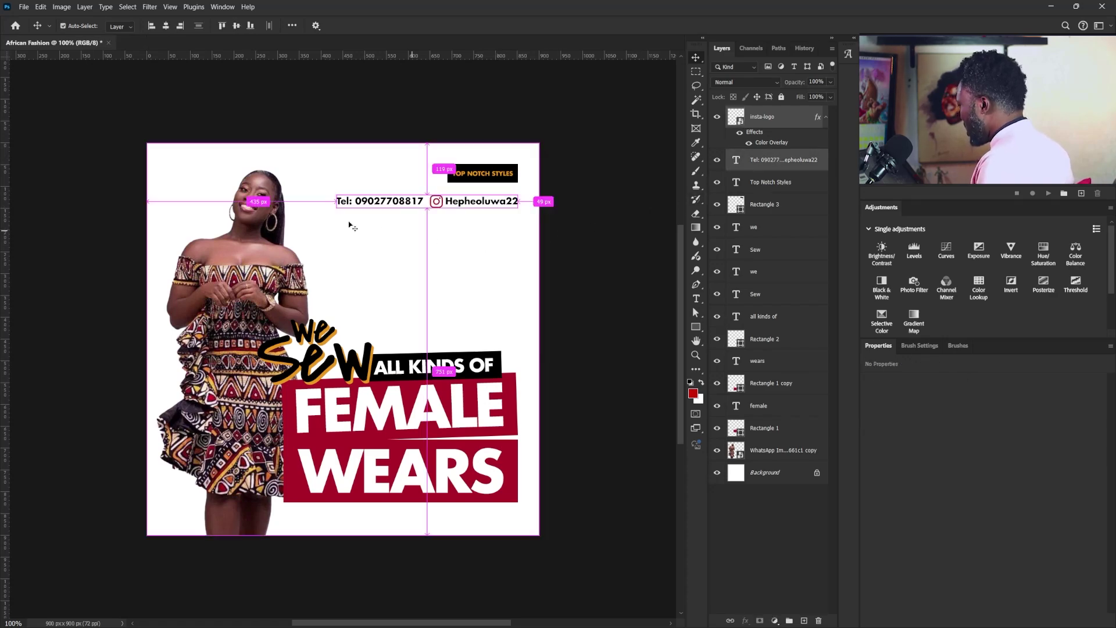
key("ctrl+t")
left_click_drag(336, 208, 366, 200)
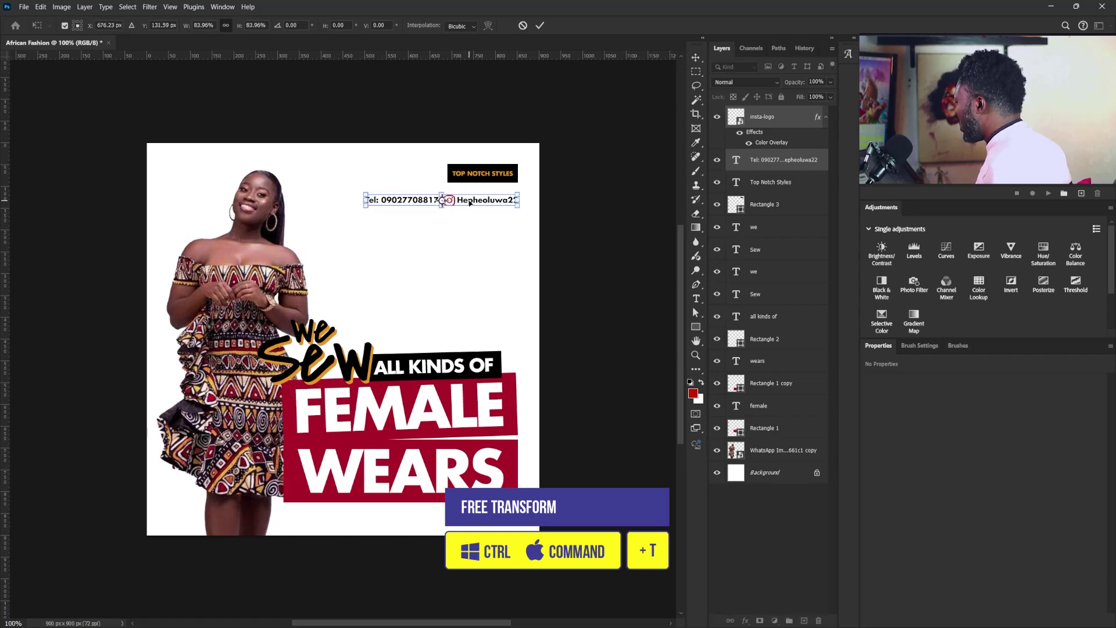
key("Return")
- Nudge the contact text and Instagram logo upward, closer to the TOP NOTCH STYLES tag
key("Up")
key("Up")
key("Up")
key("Up")
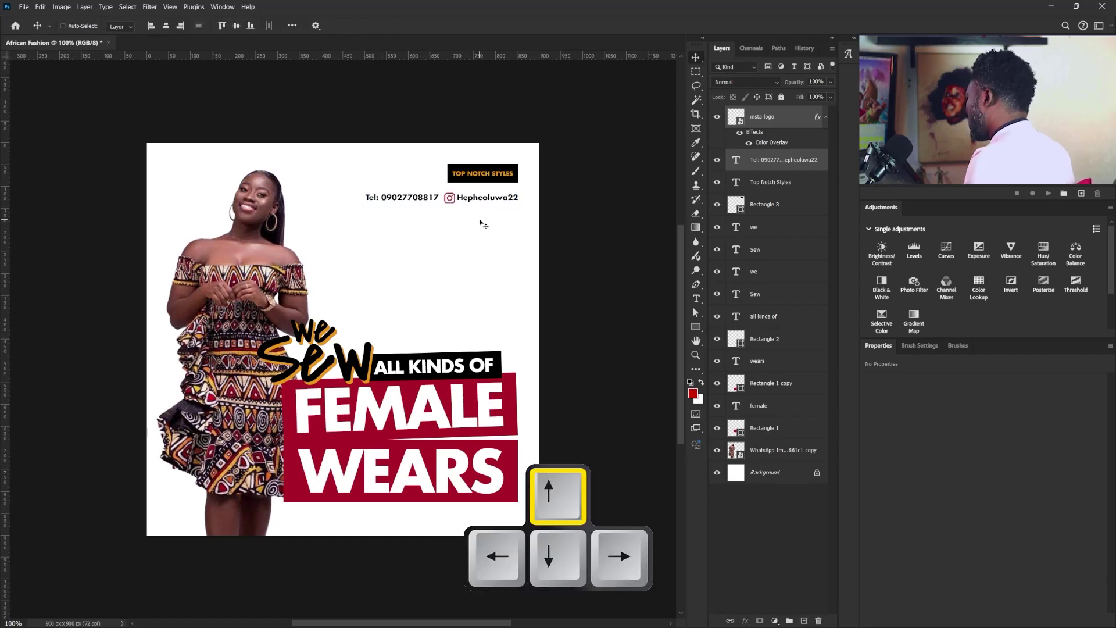
key("Up")
key("Up")
key("Up")
key("Up")
key("Up")
key("Up")
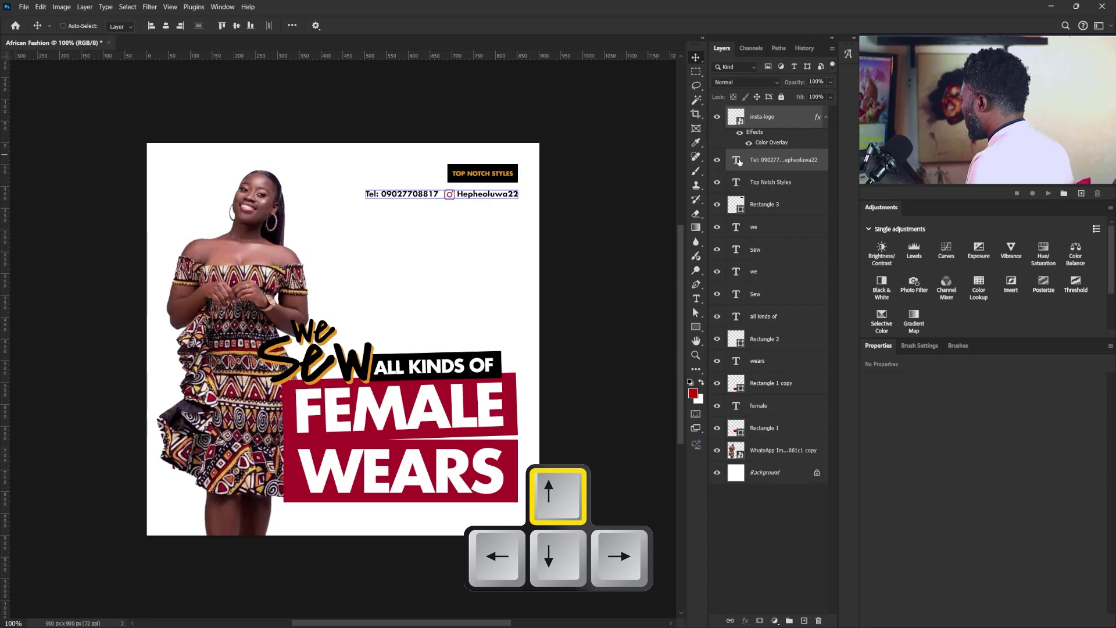
- Recolour only the "Tel:" label in the contact text with the crimson sampled from the headline rectangle (ac1127)
double_click(736, 160)
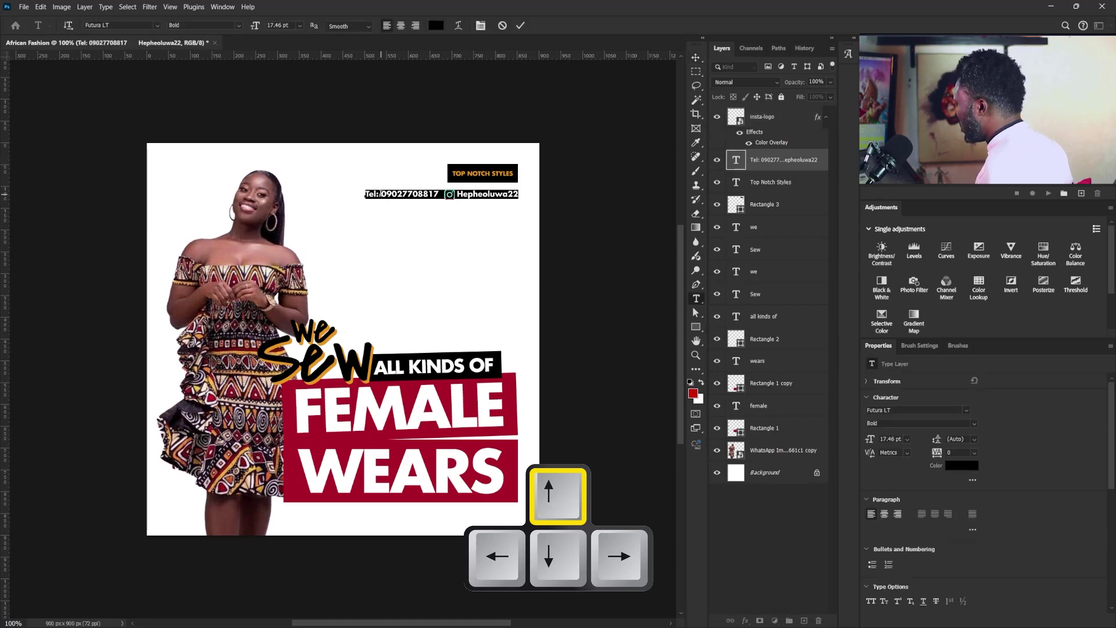
left_click_drag(381, 193, 365, 194)
left_click(963, 466)
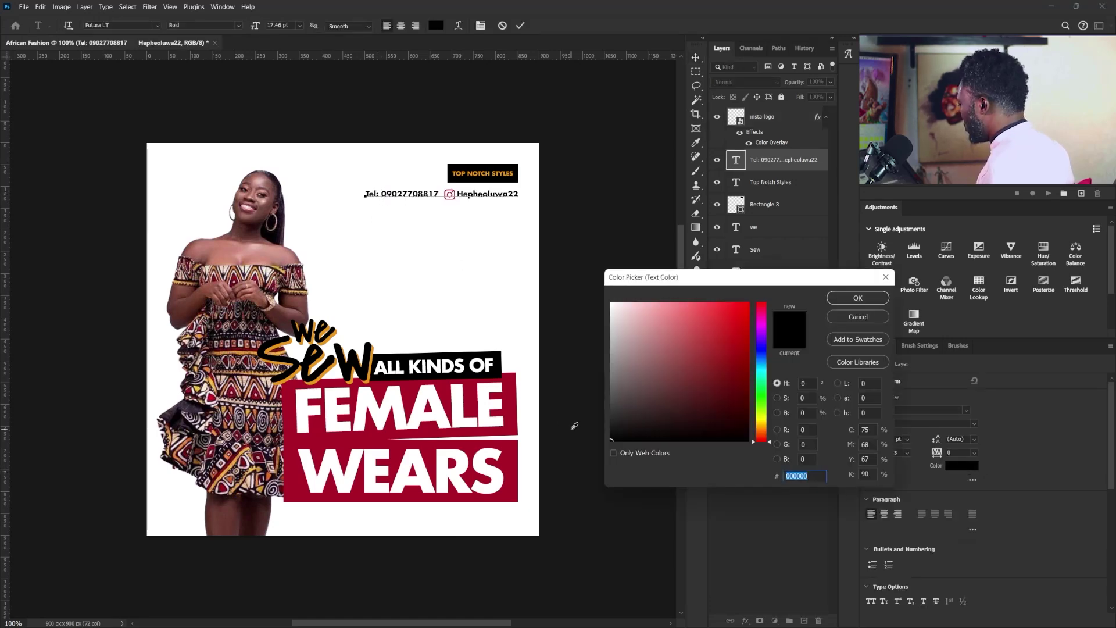
left_click(517, 423)
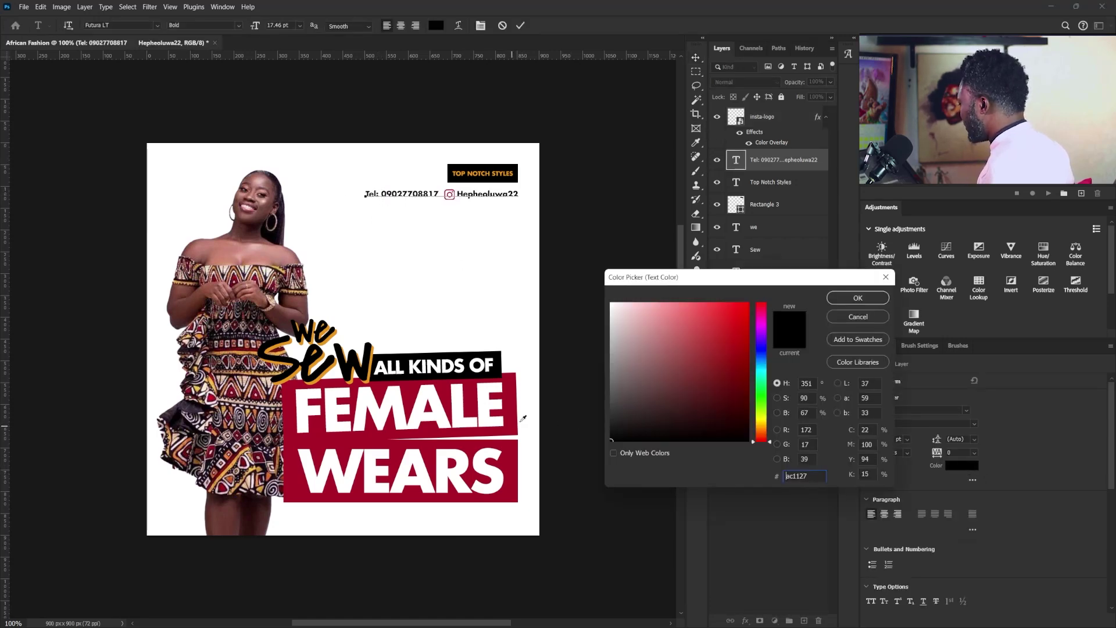
left_click(857, 298)
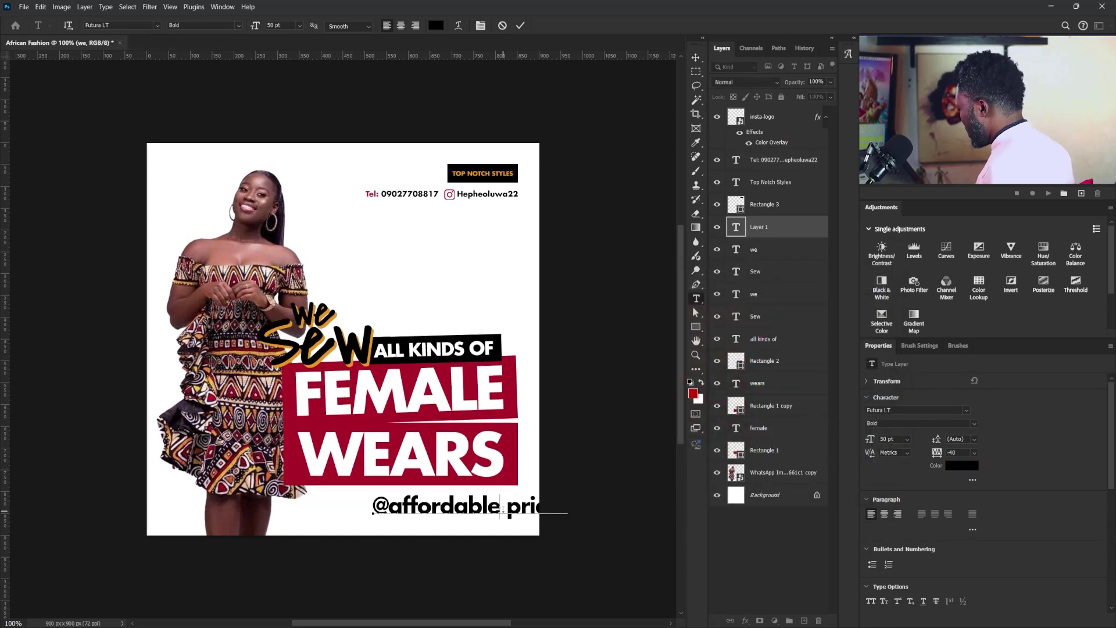
left_click_drag(501, 509, 317, 511)
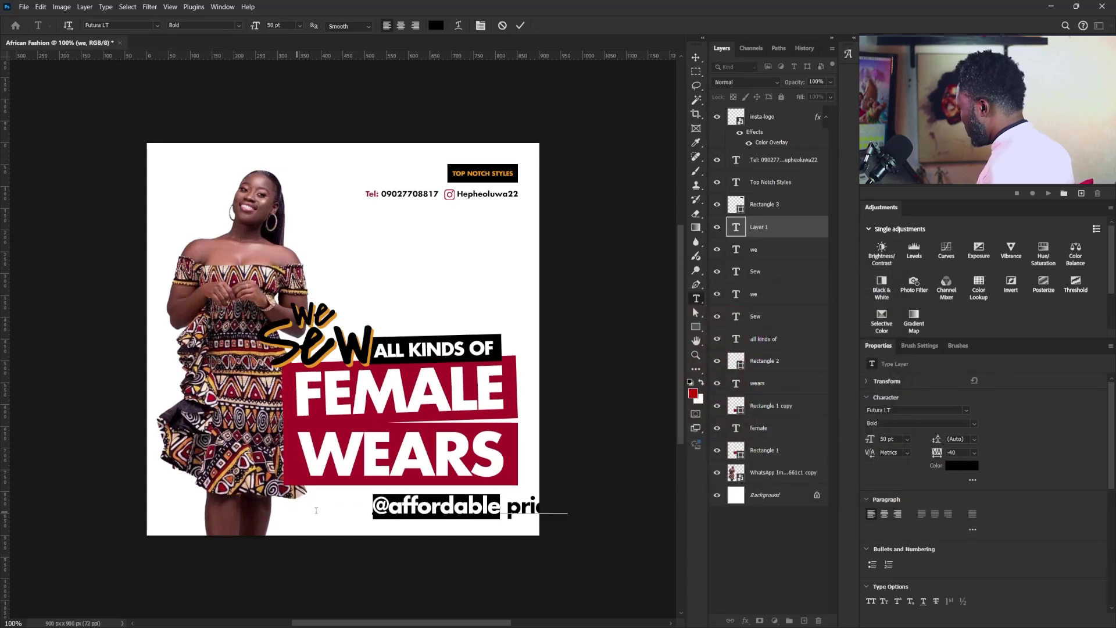
left_click(976, 423)
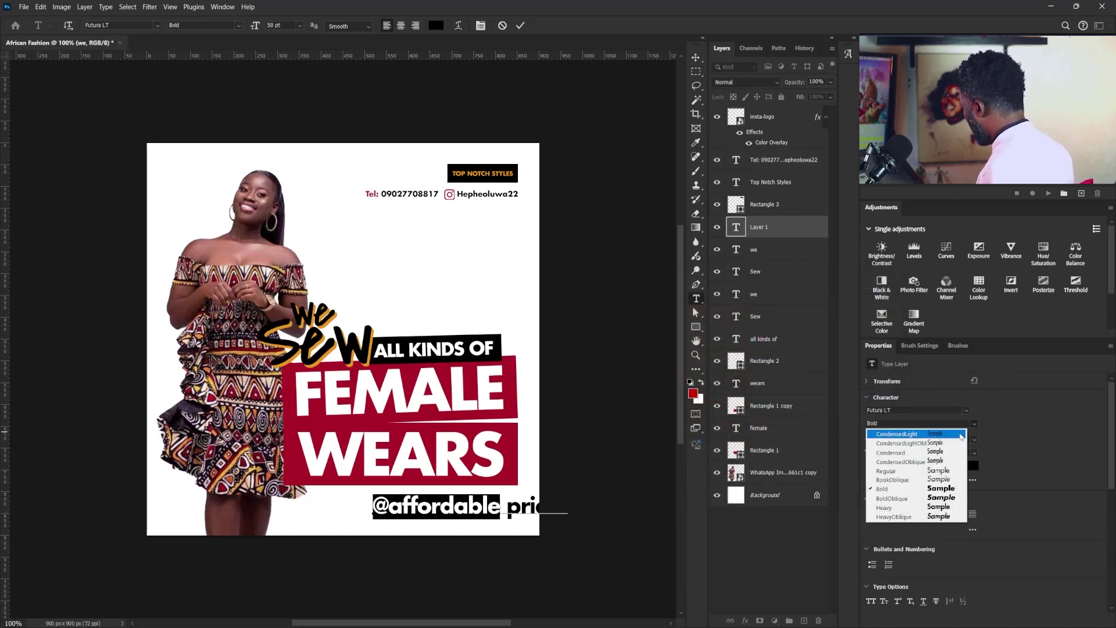
left_click(937, 472)
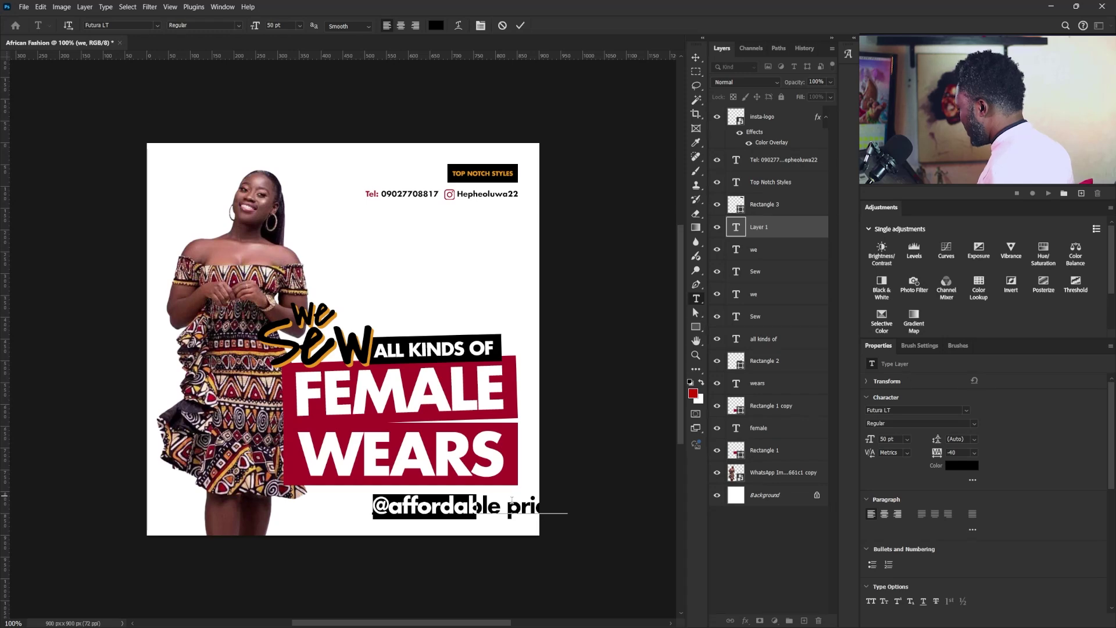
key("Right")
key("ctrl+a")
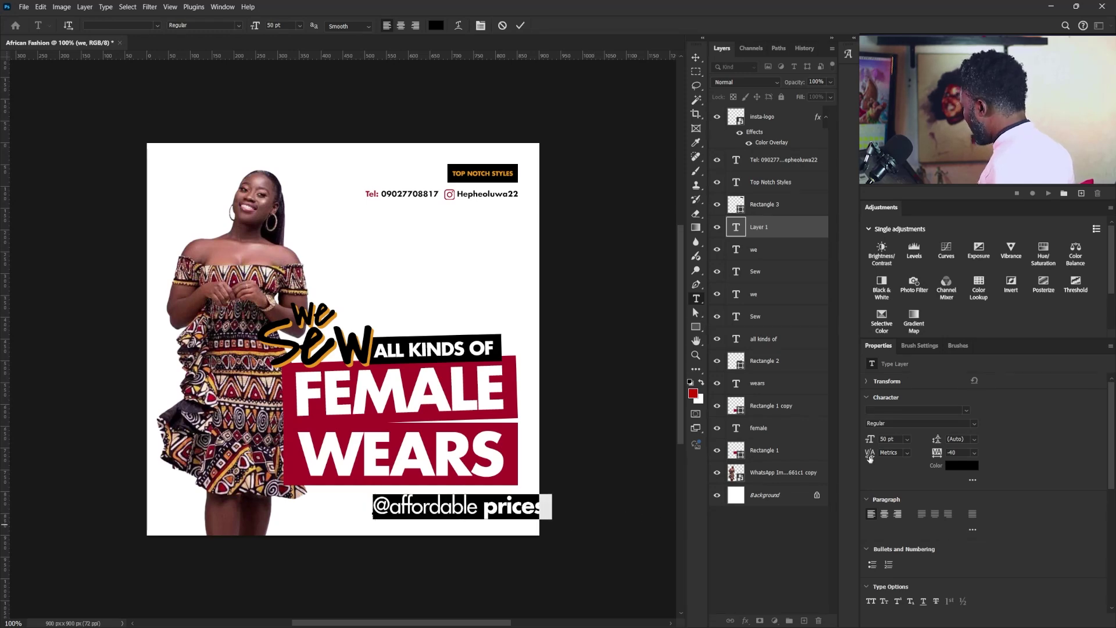
double_click(951, 453)
type("0")
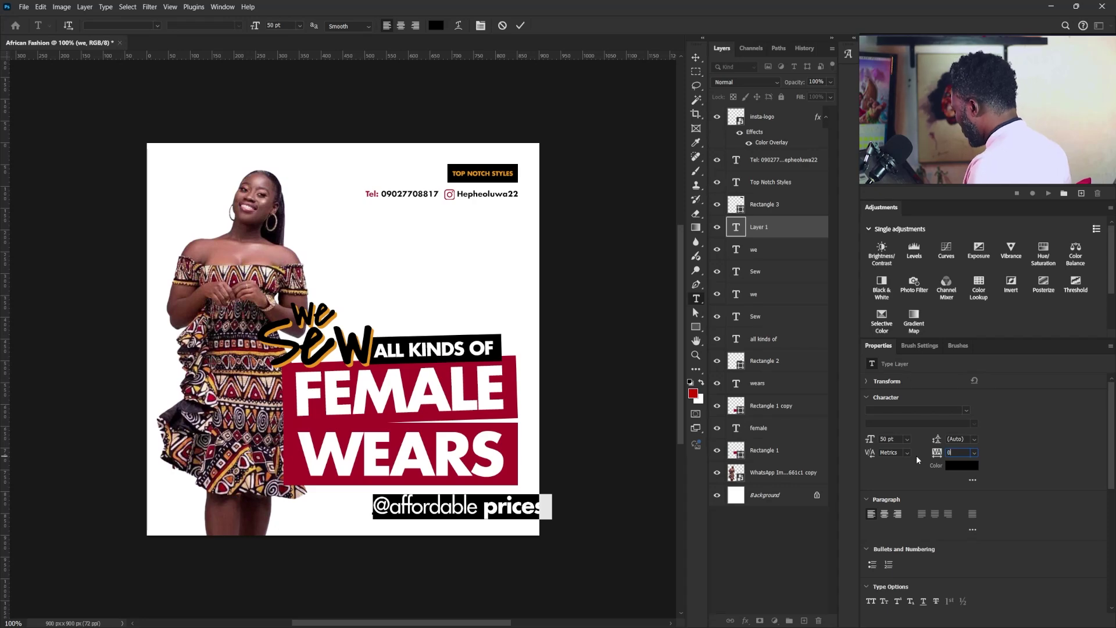
key("Return")
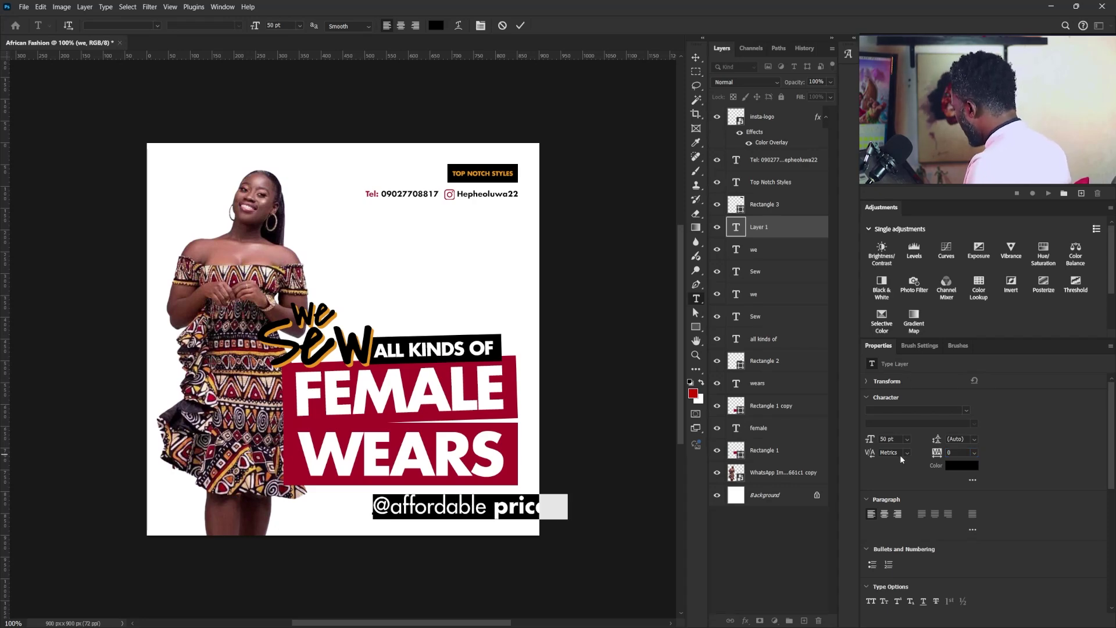
left_click(496, 507)
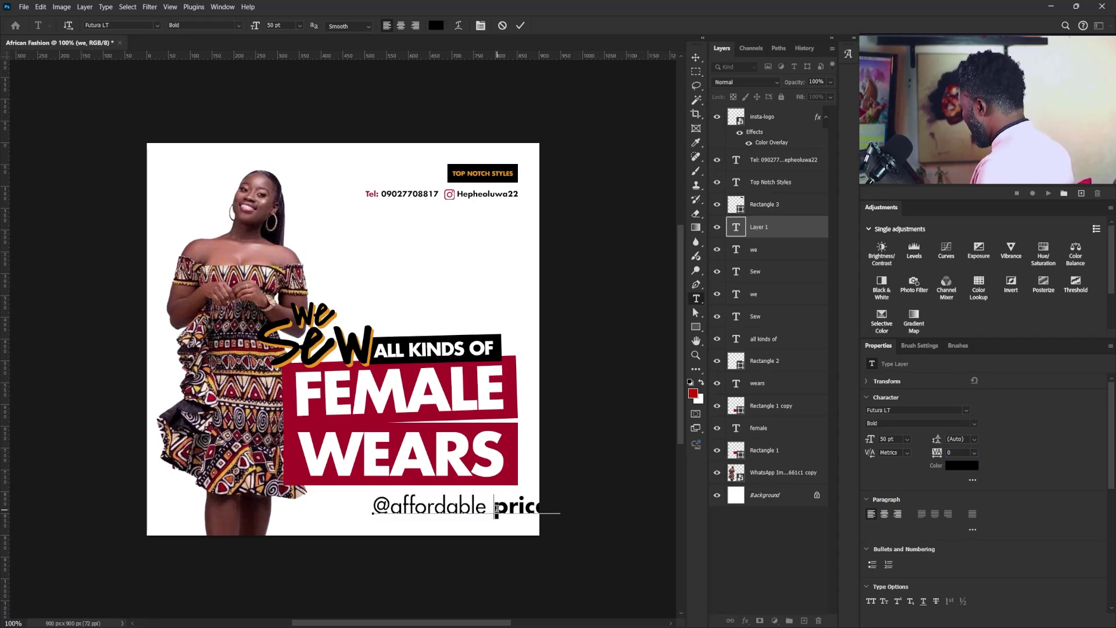
key("BackSpace")
key("ctrl+a")
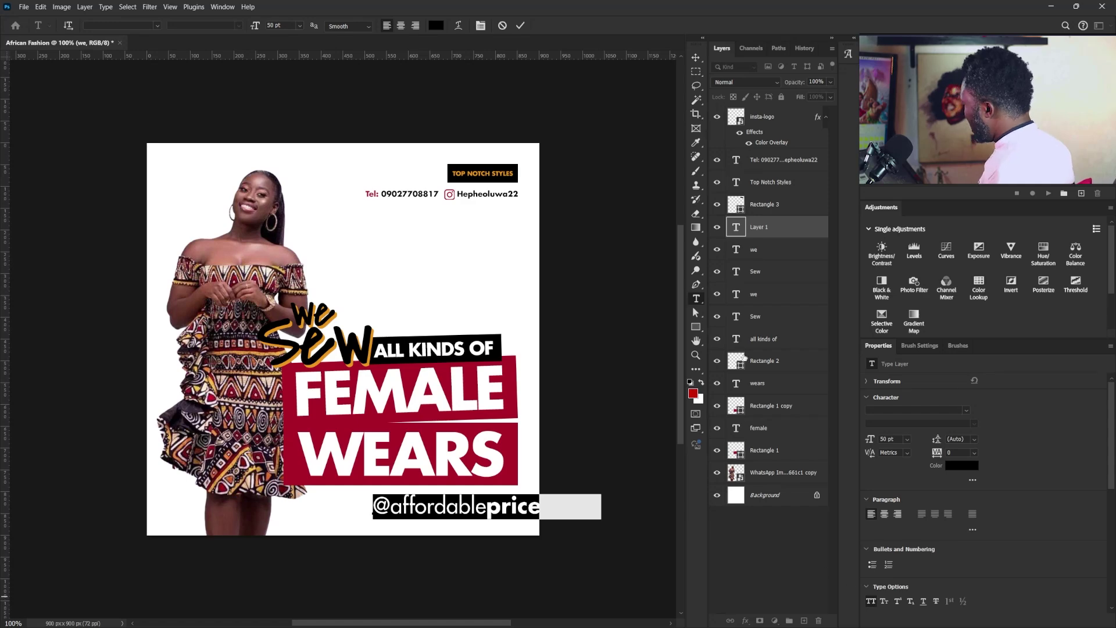
left_click(872, 601)
key("ctrl+Return")
key("v")
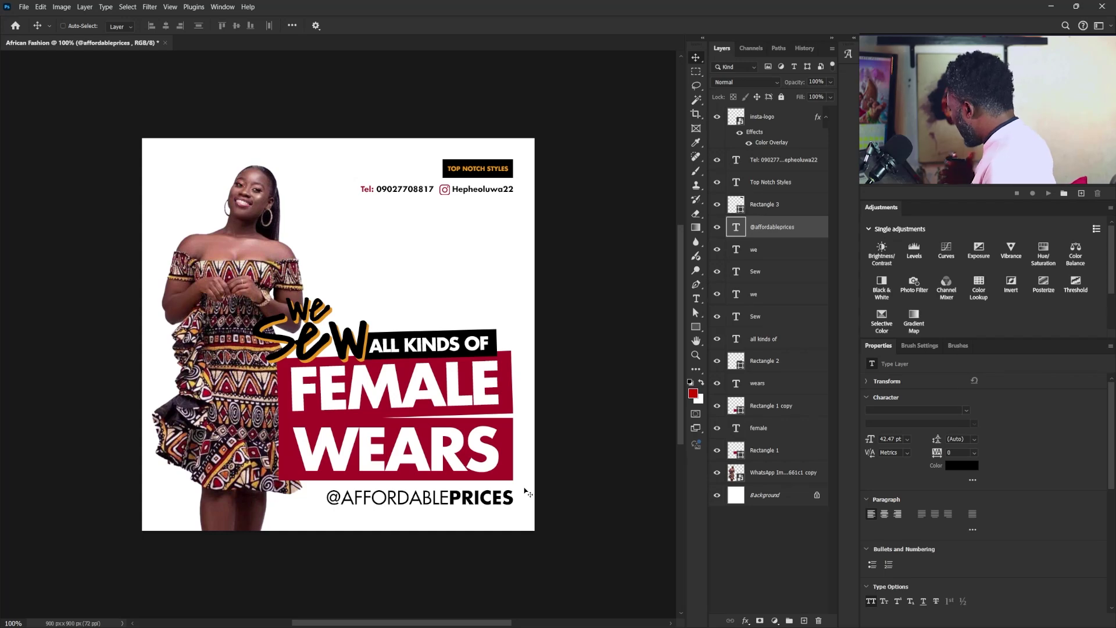
- Create a new layer directly above the Background and name it strokes
left_click(754, 495)
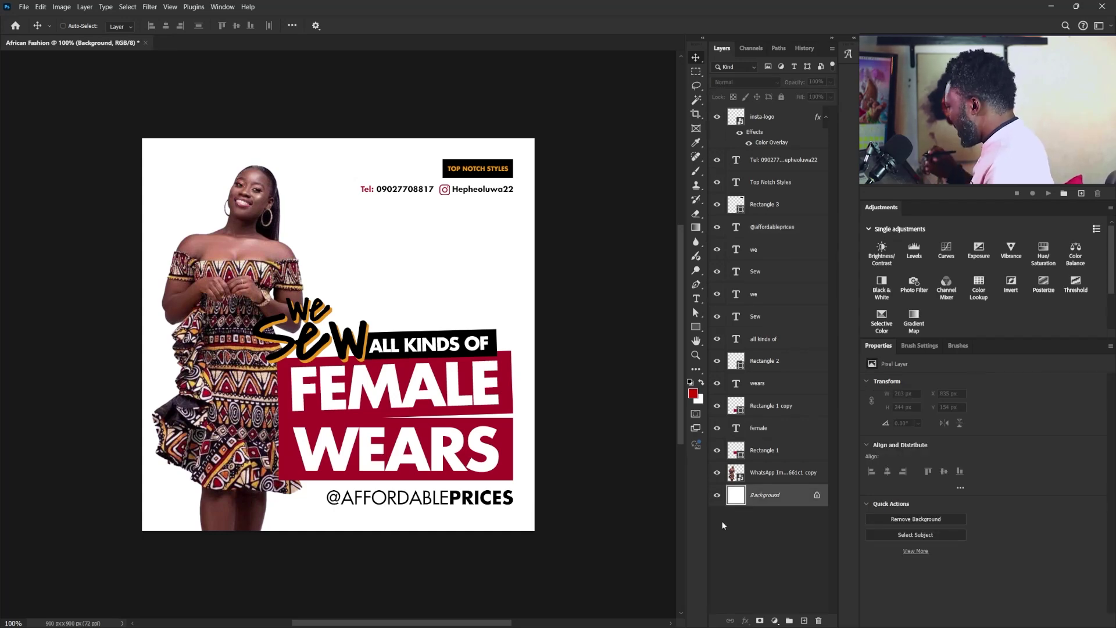
left_click(804, 621)
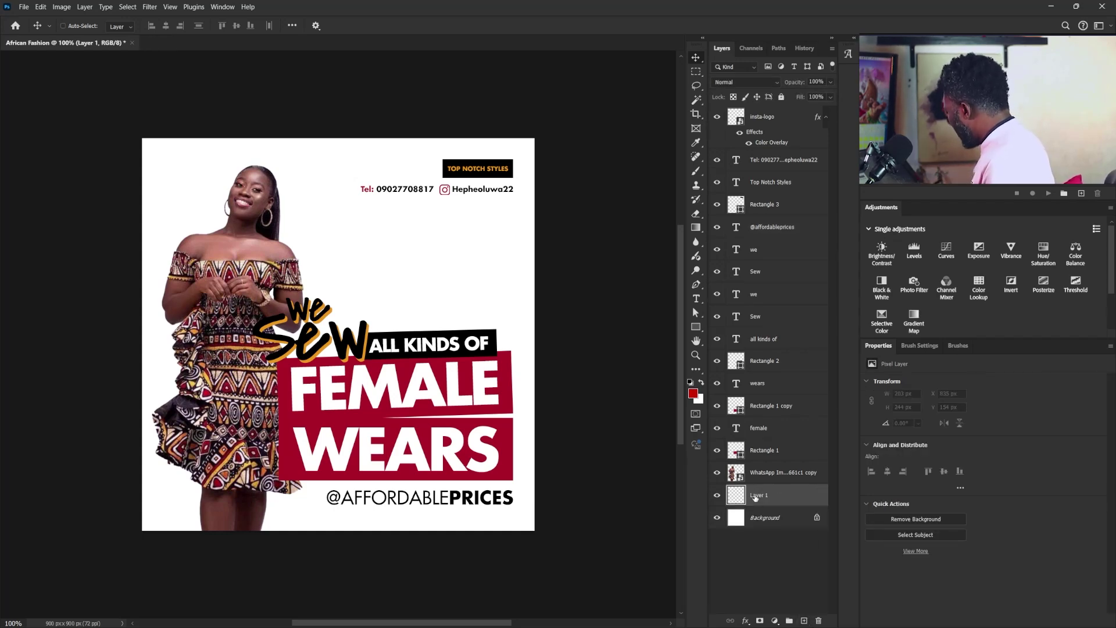
double_click(758, 495)
type("str")
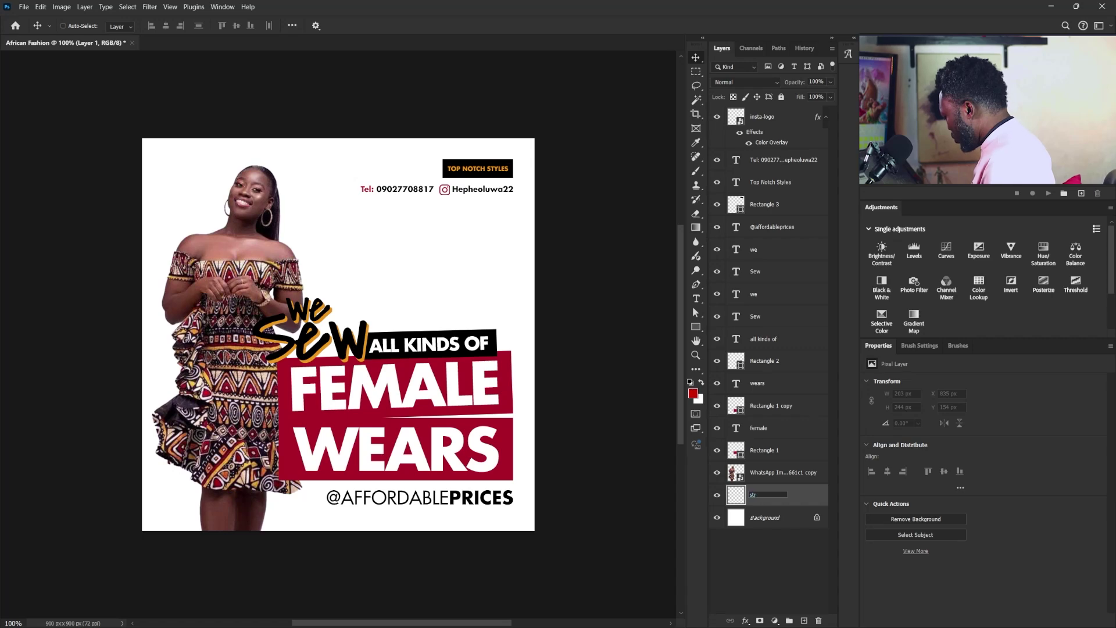
type("okes")
key("Return")
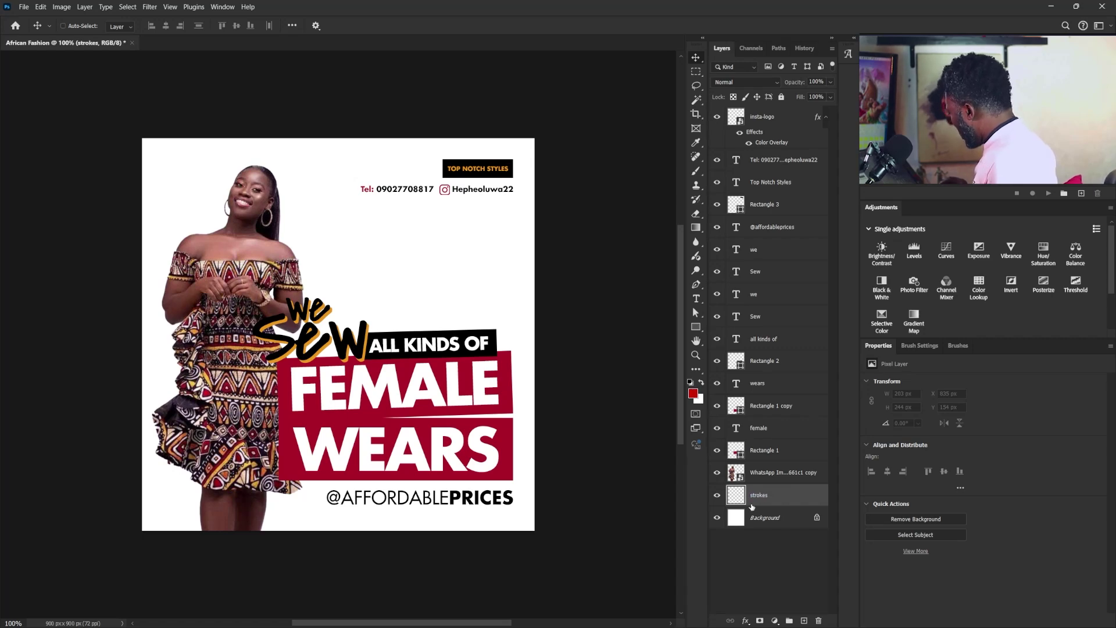
- Choose the hard round brush tip for the Brush tool and reduce its size to 35 px
left_click(697, 171)
left_click(920, 348)
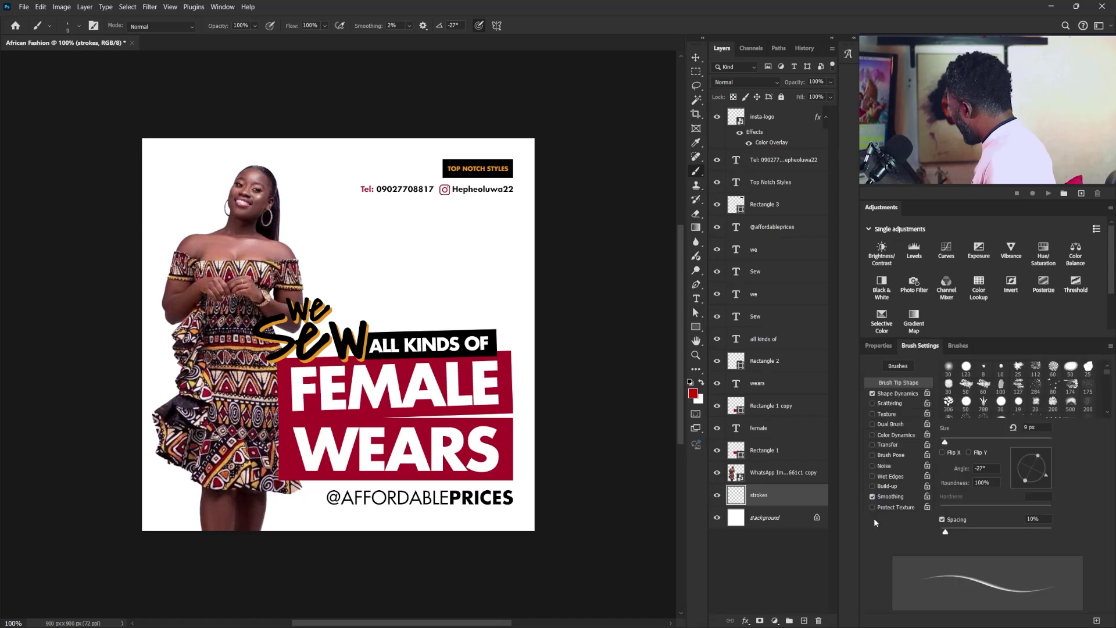
left_click(966, 367)
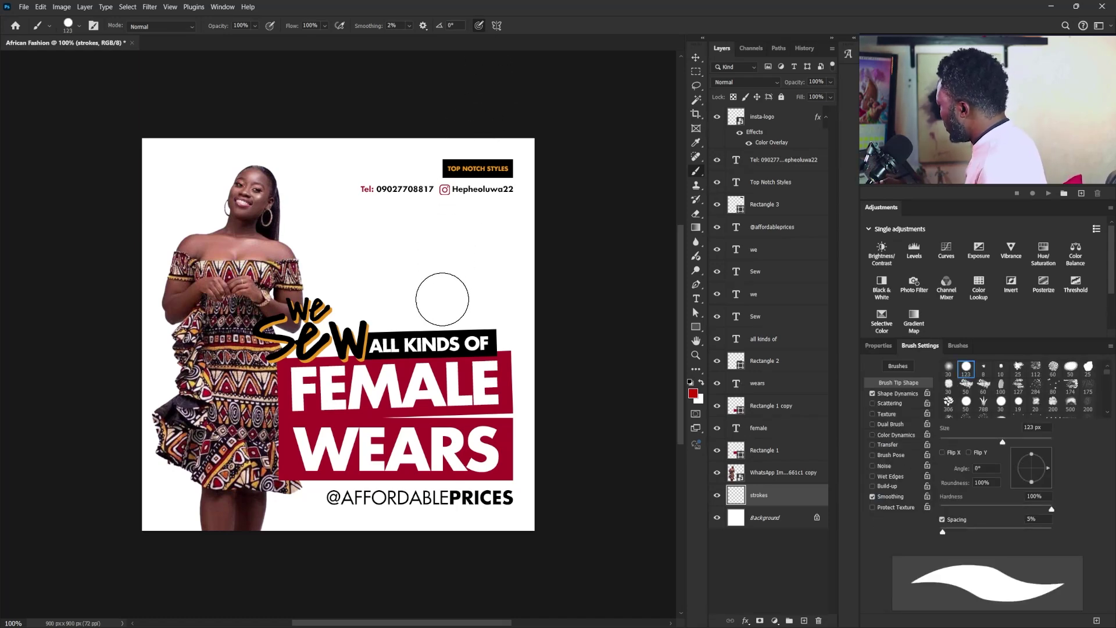
key("bracketleft")
key("bracketleft")
key("bracketleft")
key("bracketleft")
key("bracketleft")
key("bracketleft")
key("bracketleft")
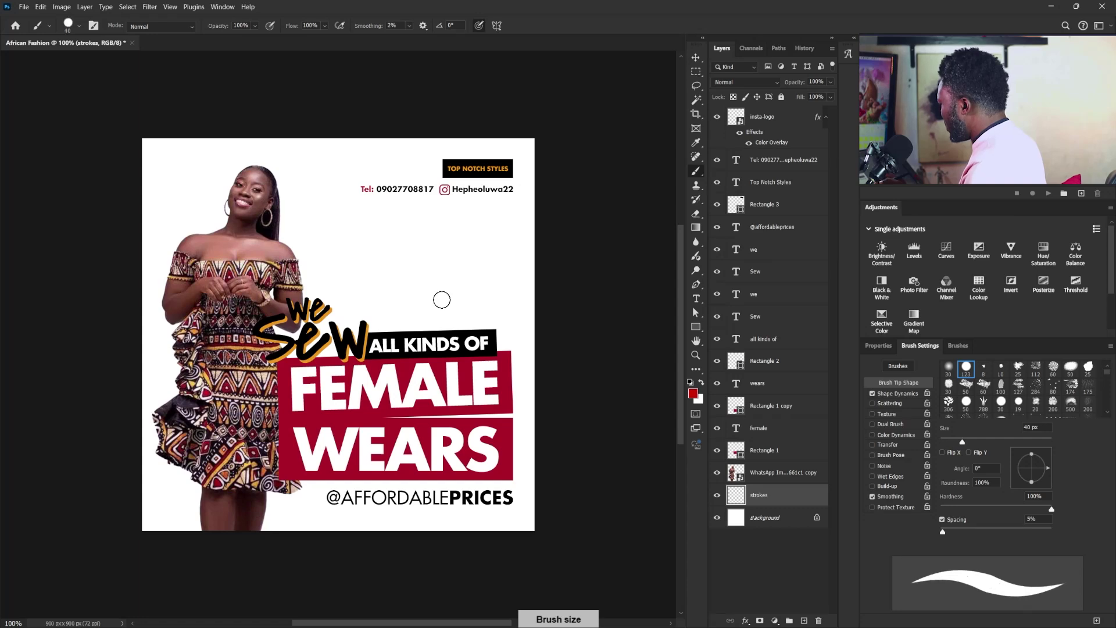
key("bracketleft")
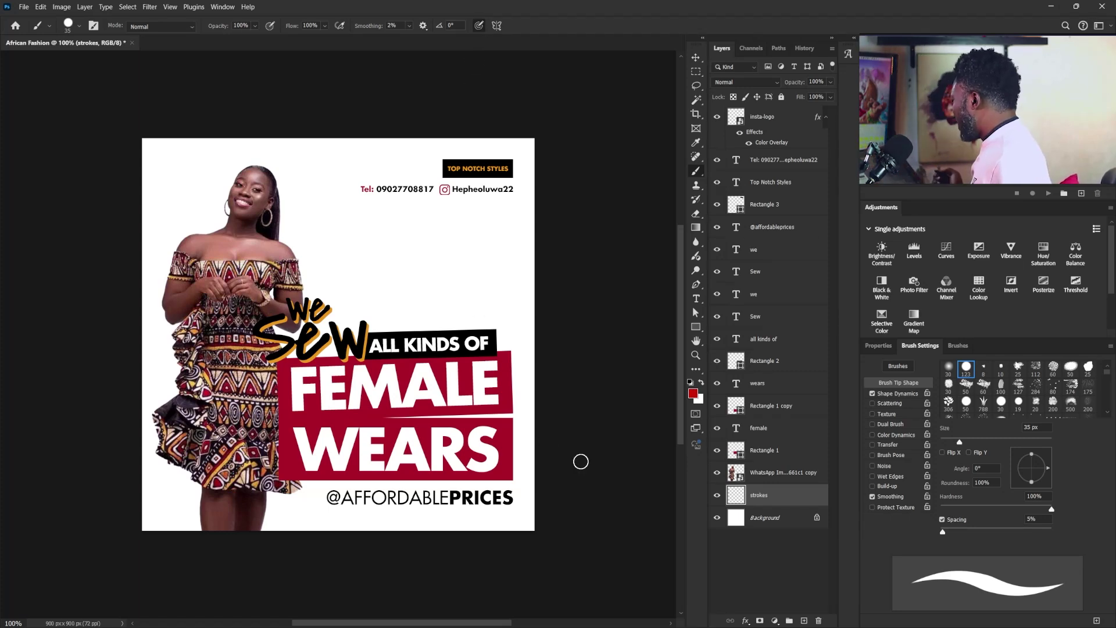
- Keep Shape Dynamics size control on Pen Pressure, sample the headline rectangle's crimson as brush colour and reduce the brush to 30 px
left_click(897, 395)
left_click(1013, 388)
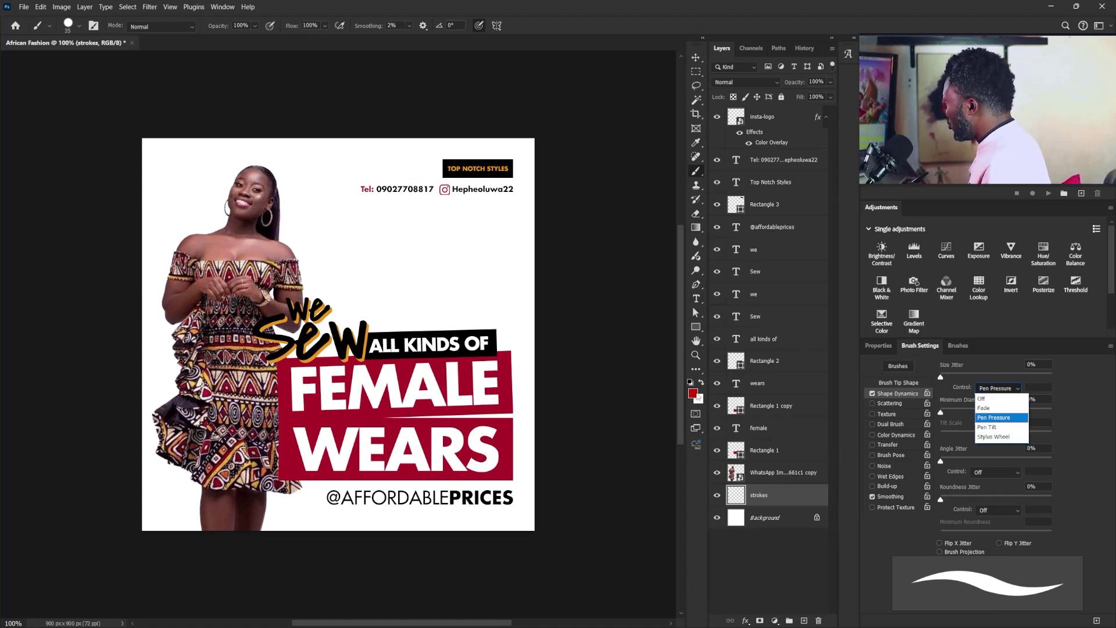
key("Escape")
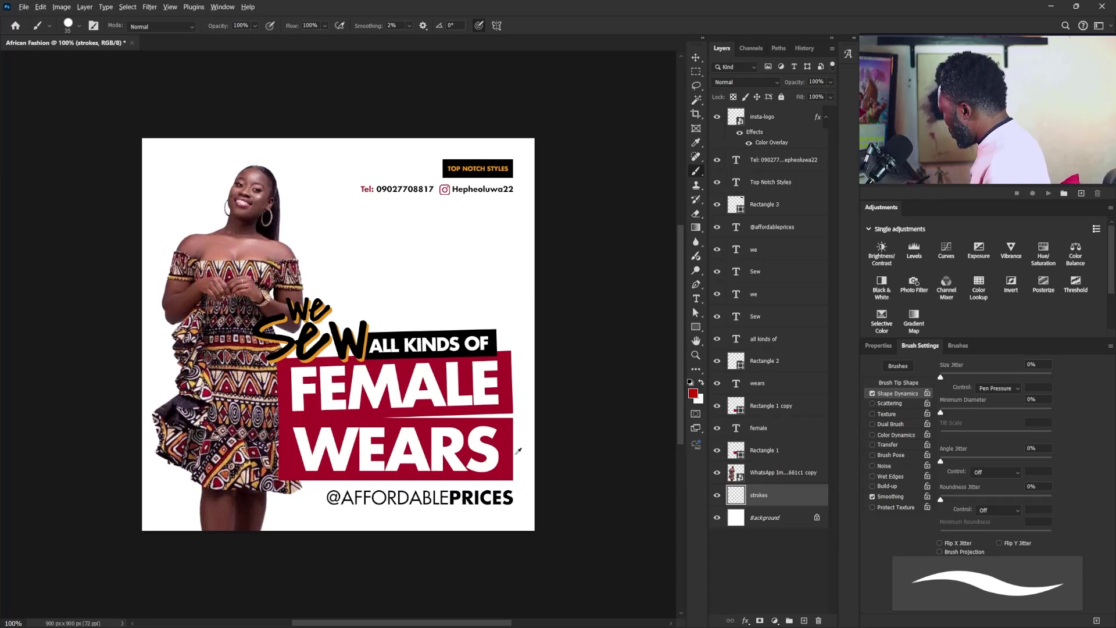
left_click(285, 416, "alt")
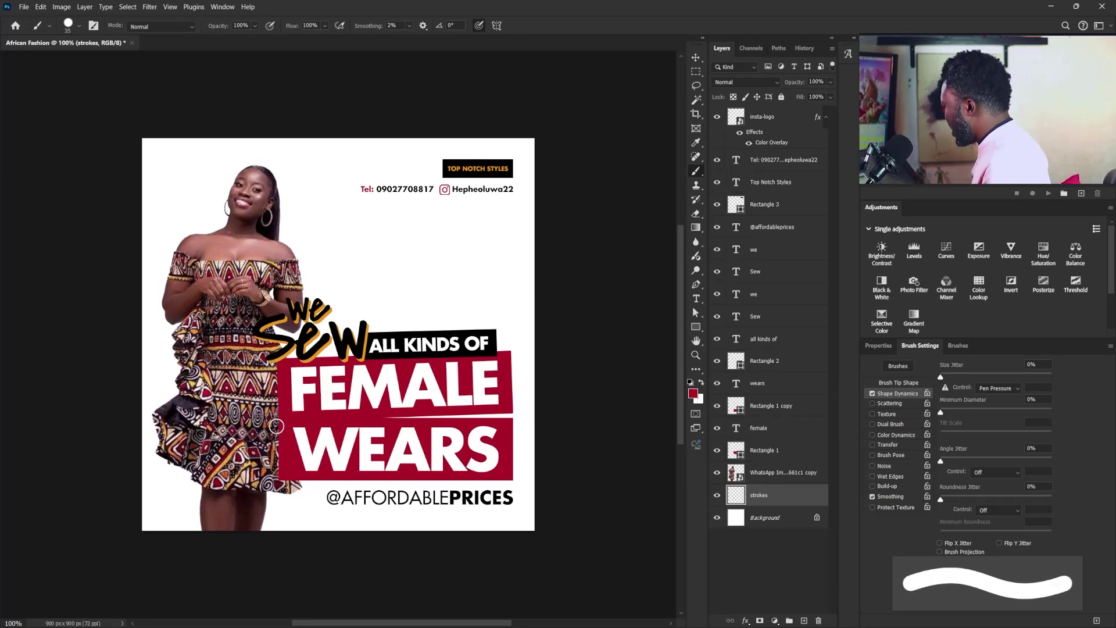
key("bracketleft")
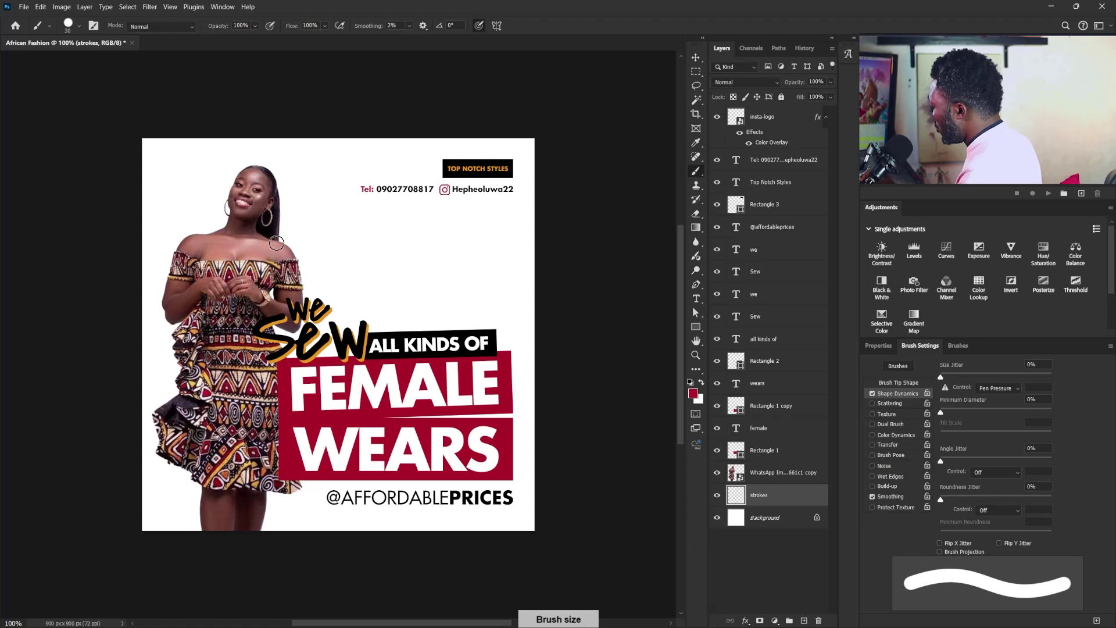
- Reduce the brush to 20 px and paint a crimson outline along the model's left side from head to legs
key("bracketright")
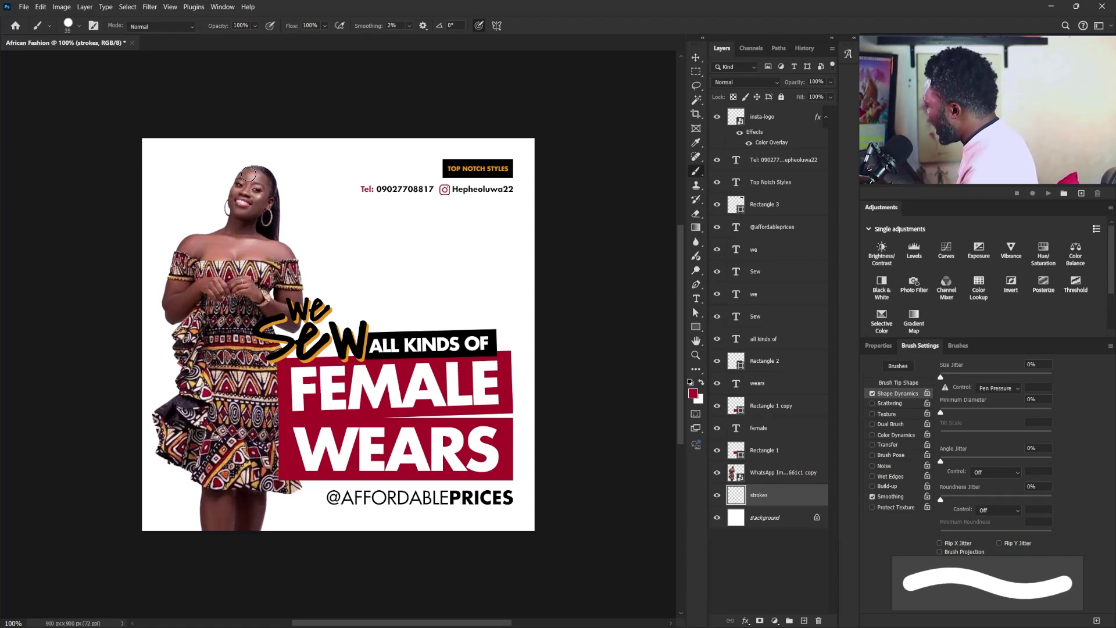
key("bracketleft")
key("bracketleft")
key("bracketleft")
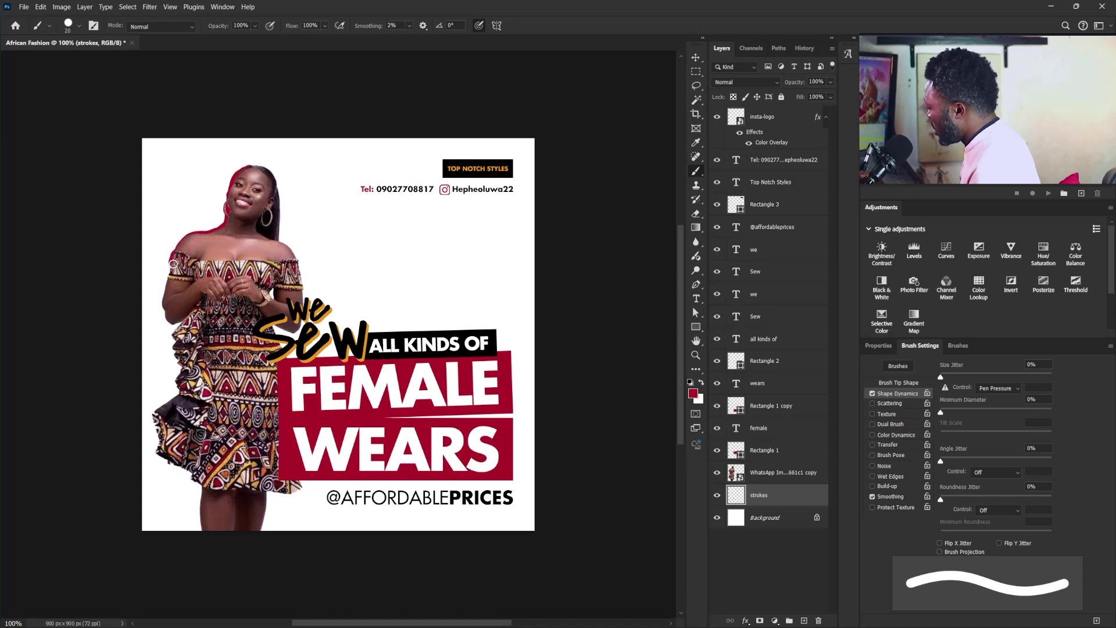
mouse_move(171, 276)
left_mouse_down()
mouse_move(168, 319)
mouse_move(183, 318)
mouse_move(185, 369)
mouse_move(155, 417)
mouse_move(157, 449)
mouse_move(201, 482)
mouse_move(203, 530)
left_mouse_up()
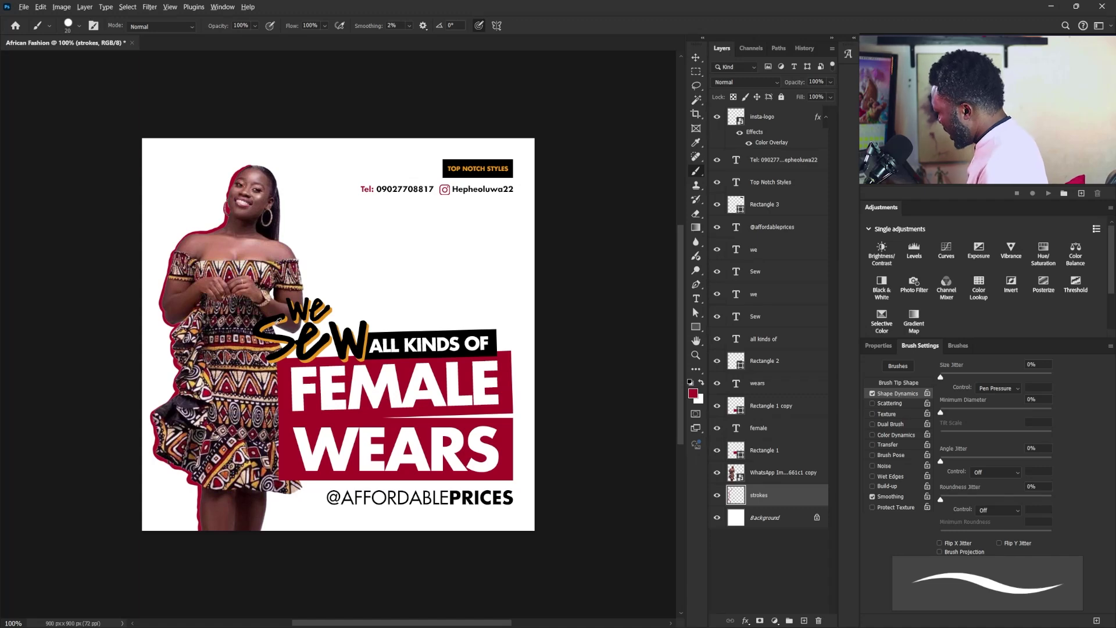
- Sample the orange of the We Sew lettering and paint an outline down the model's right side from hair to legs
left_click(268, 325, "alt")
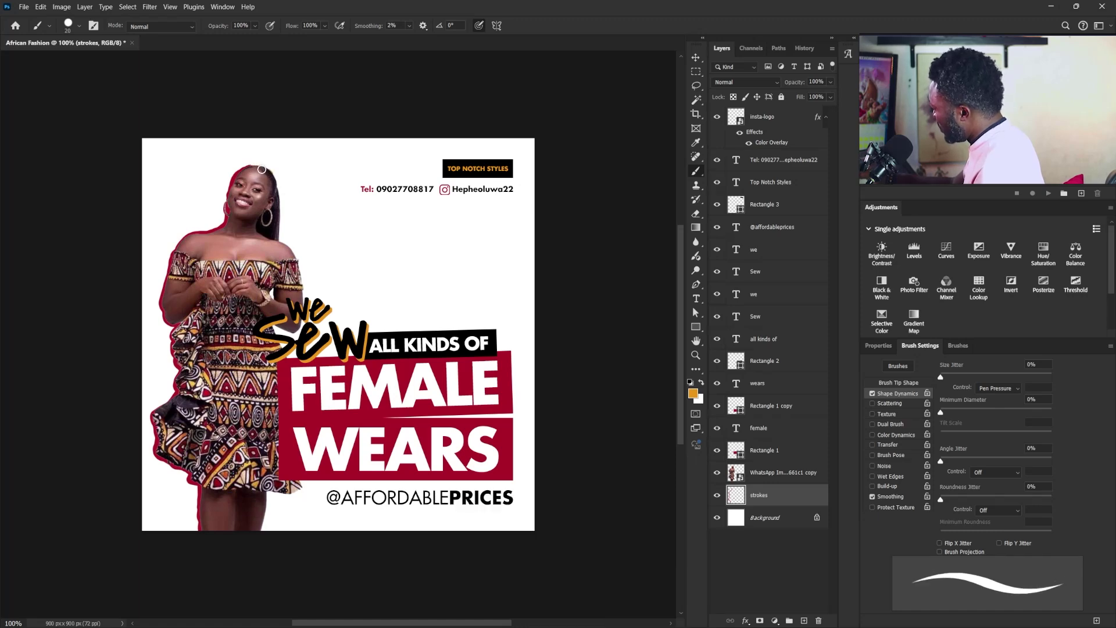
mouse_move(278, 197)
left_mouse_down()
mouse_move(301, 301)
mouse_move(293, 331)
left_mouse_up()
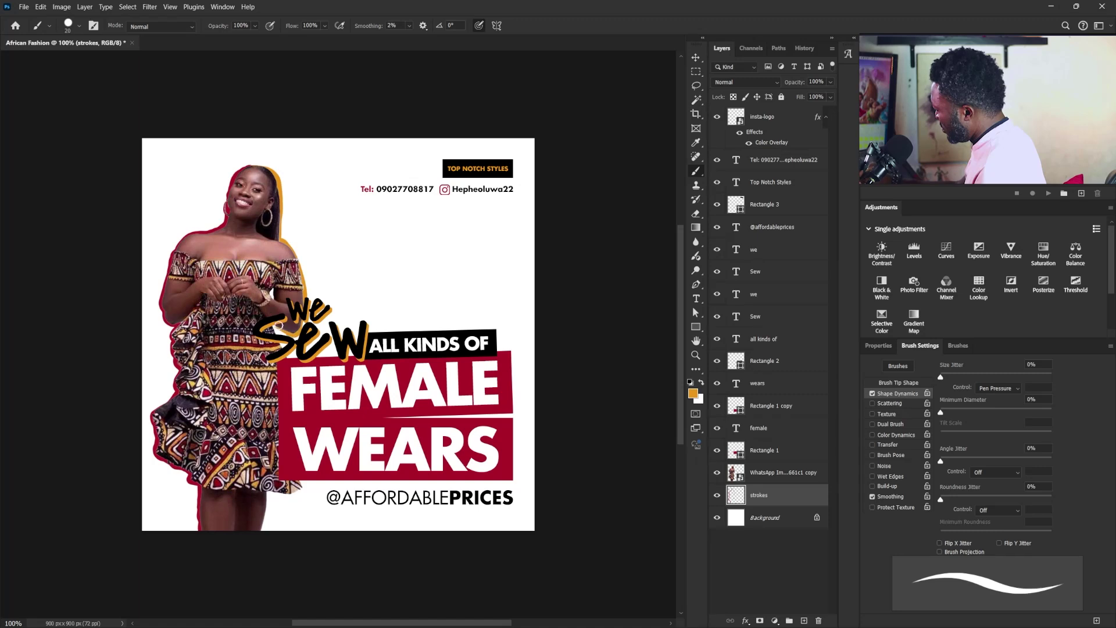
mouse_move(294, 414)
left_mouse_down()
mouse_move(298, 493)
mouse_move(272, 490)
mouse_move(263, 527)
left_mouse_up()
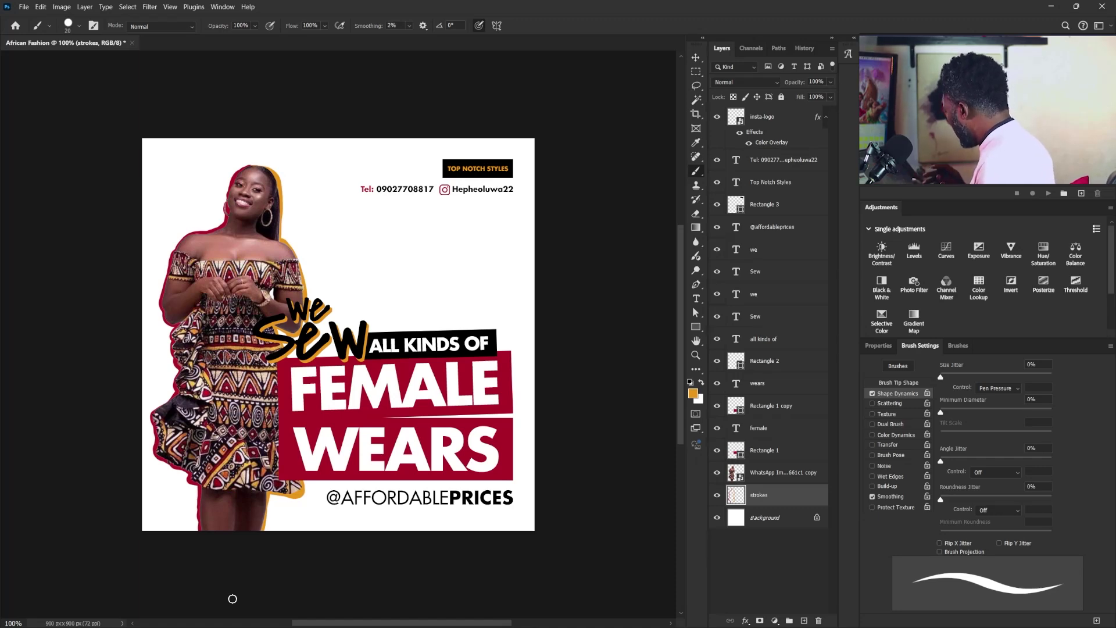
- Move the model photo and strokes layers together in the layer stack, placing them between Rectangle 2 and wears
left_click(785, 473)
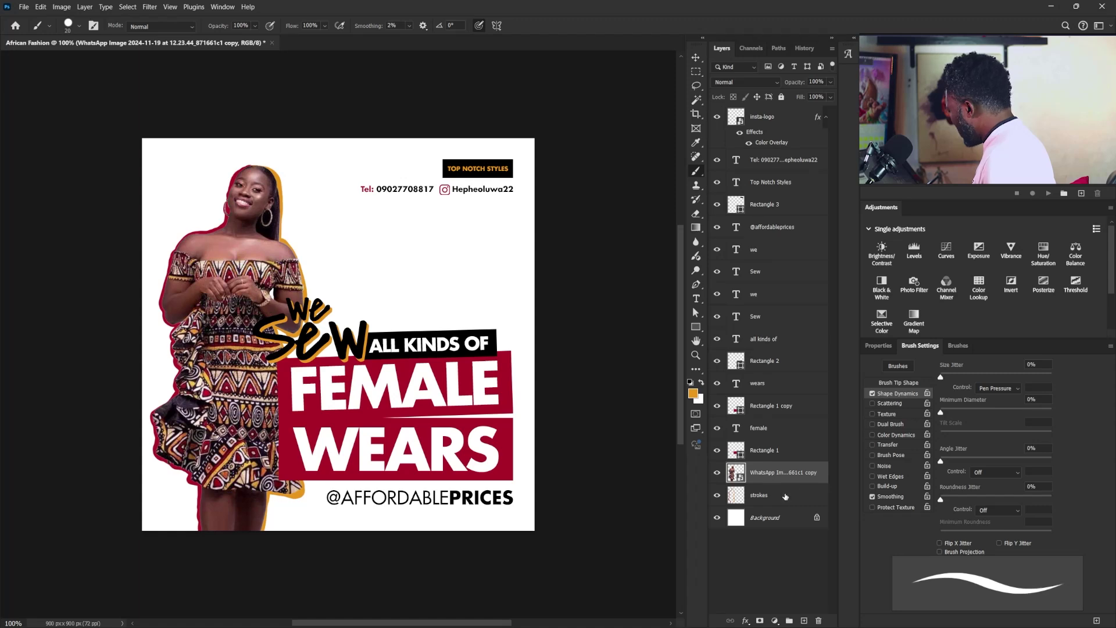
left_click(786, 493, "shift")
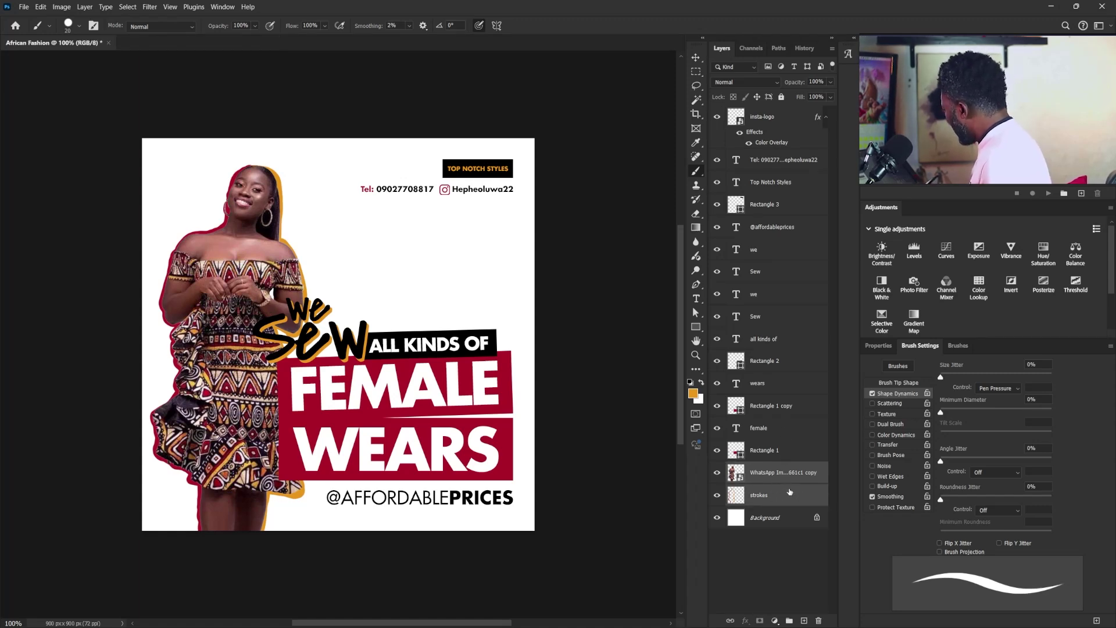
mouse_move(784, 487)
left_mouse_down()
mouse_move(776, 379)
mouse_move(779, 389)
left_mouse_up()
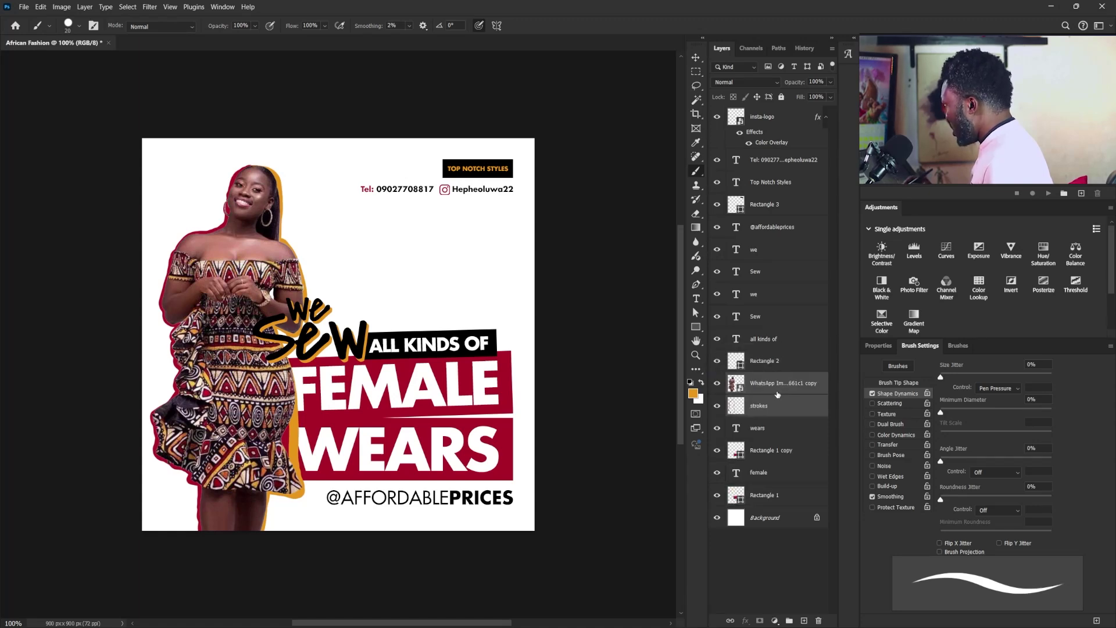
- Select all headline text and rectangle layers and scale them together to 94.32%, keeping their lower-right corner in place
key("v")
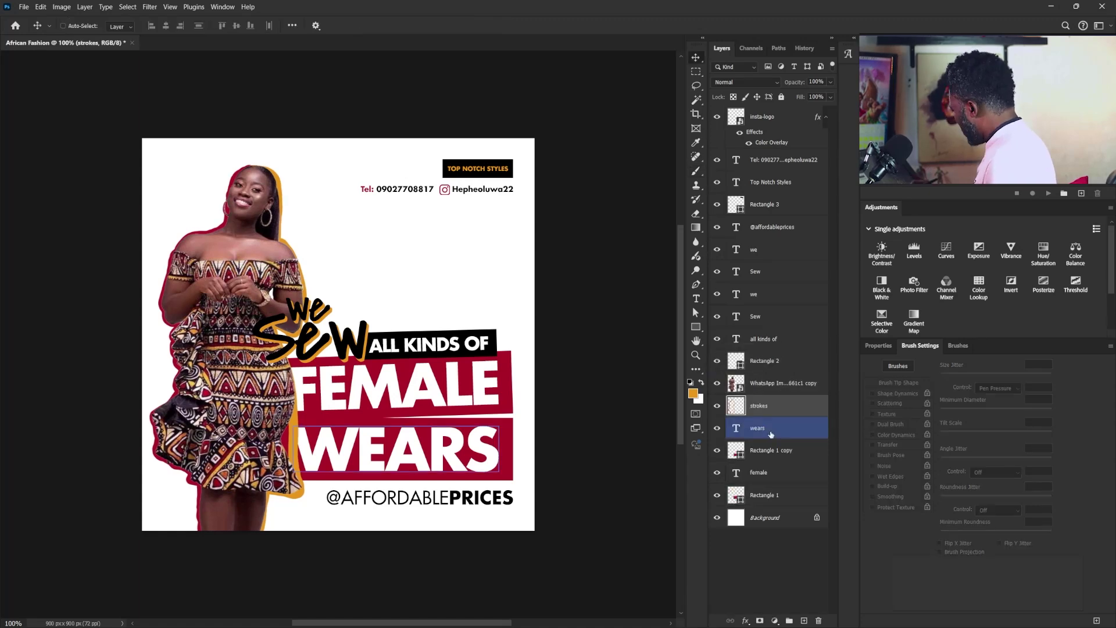
left_click(767, 429)
left_click(770, 474, "shift")
left_click(770, 497, "shift")
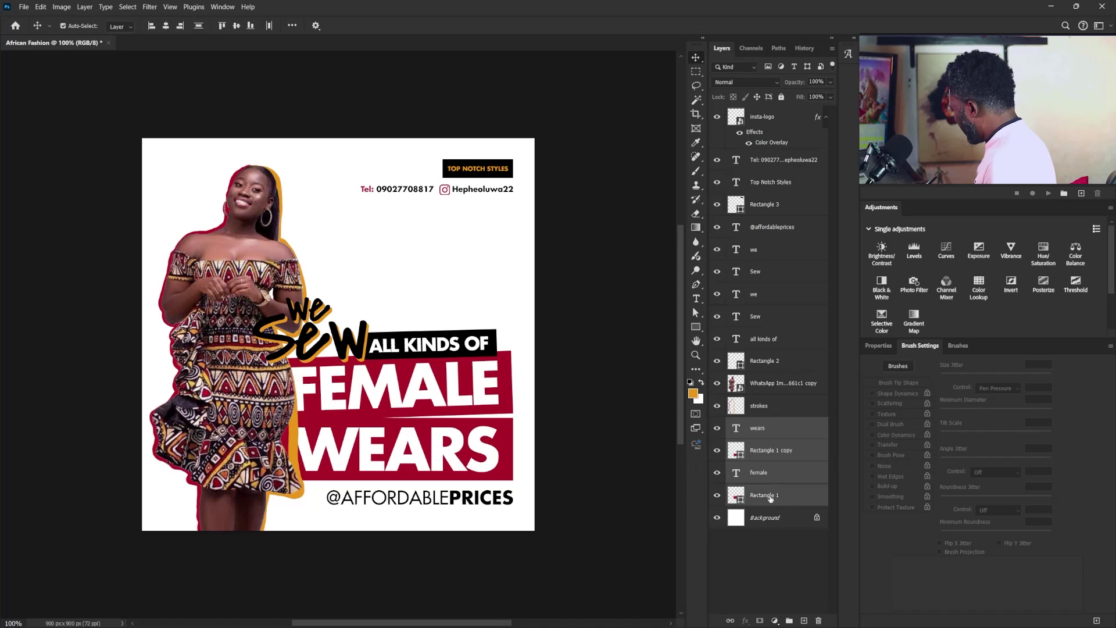
left_click(771, 343, "ctrl")
left_click(770, 359, "ctrl")
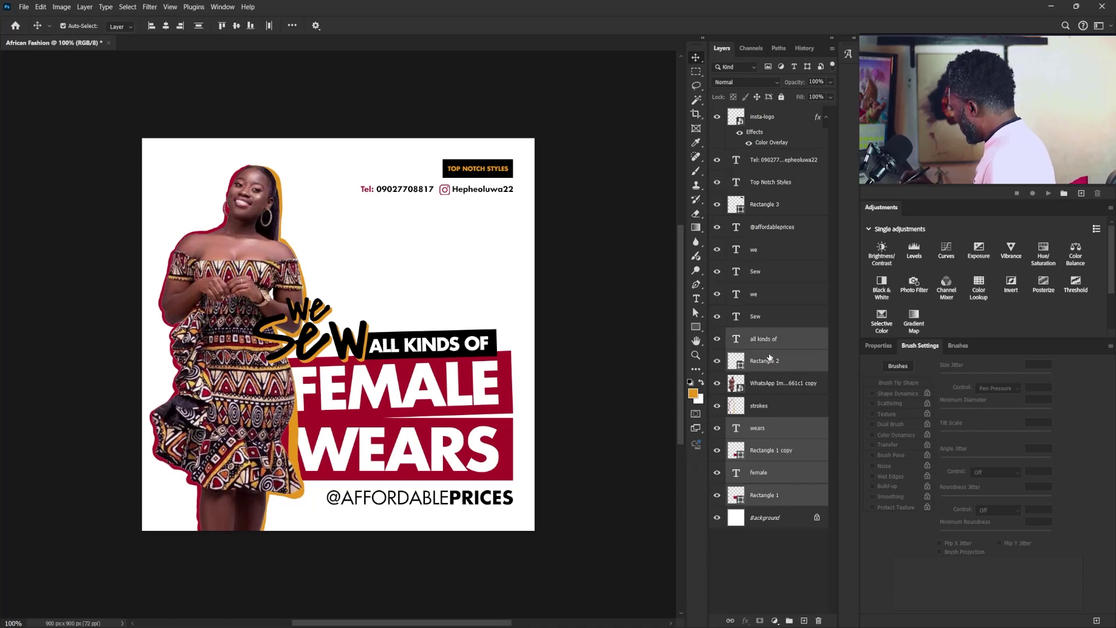
left_click(767, 321, "ctrl")
left_click(766, 294, "ctrl")
left_click(766, 272, "ctrl")
left_click(765, 250, "ctrl")
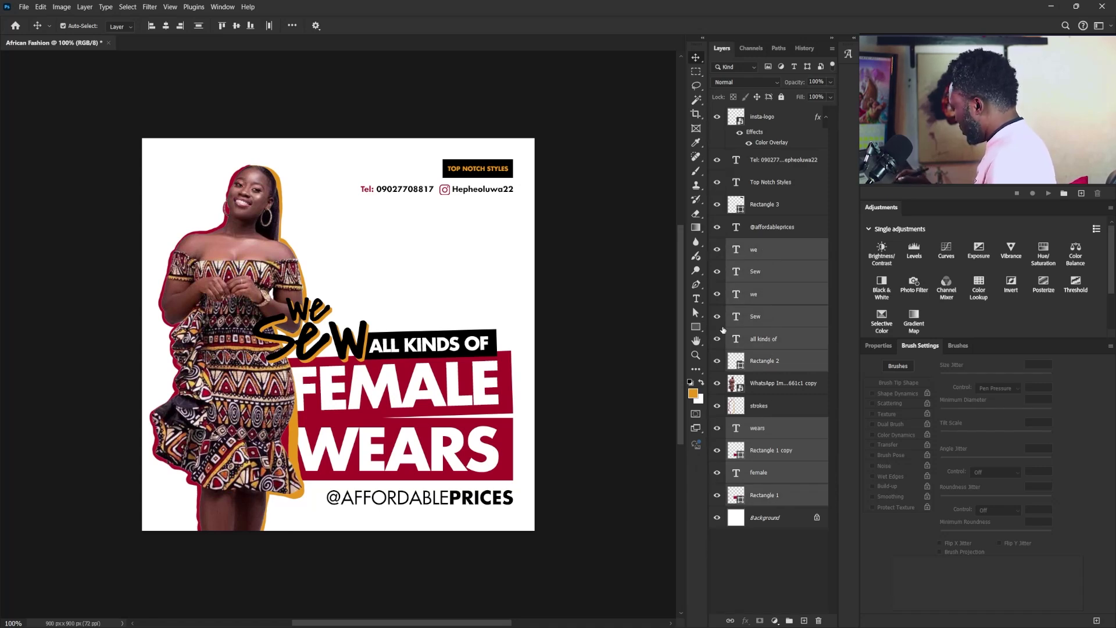
key("ctrl+t")
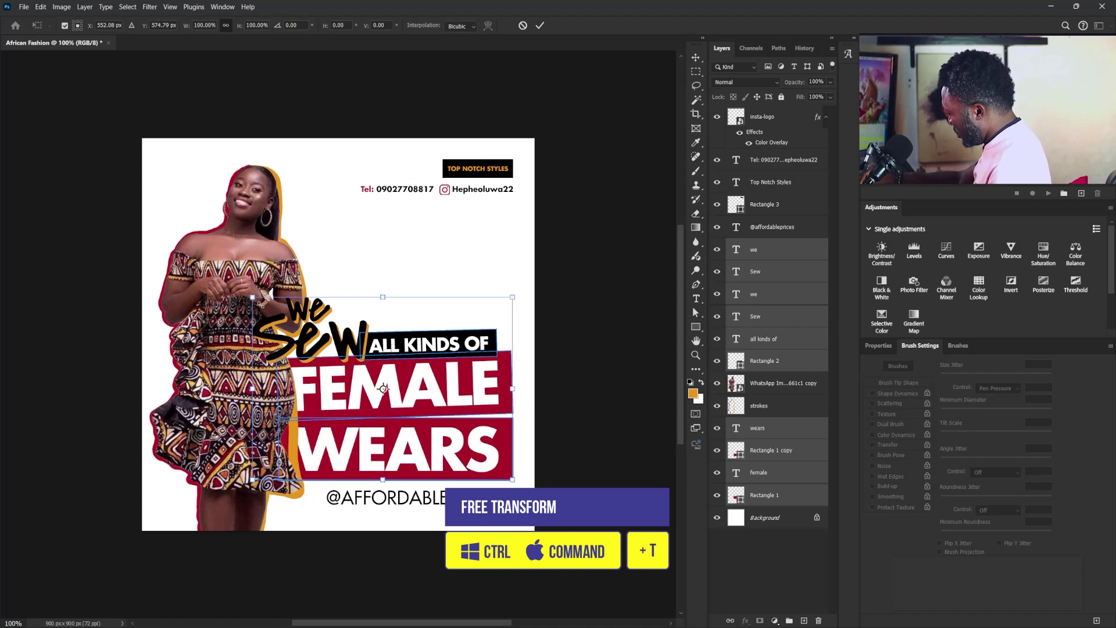
left_click_drag(260, 304, 268, 308)
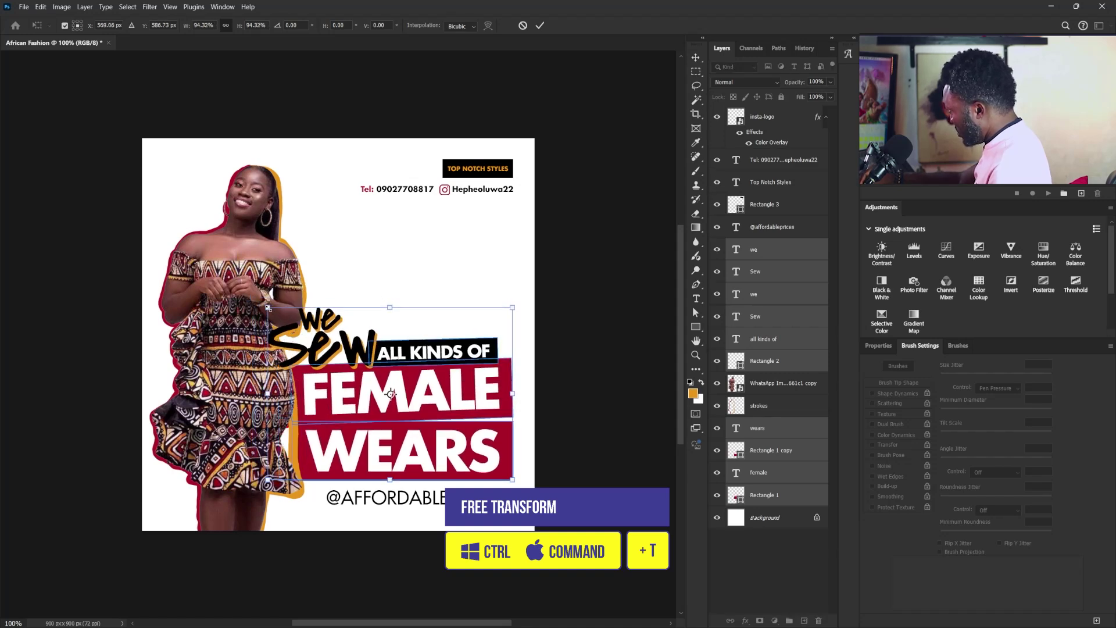
right_click(263, 307)
left_click(458, 429)
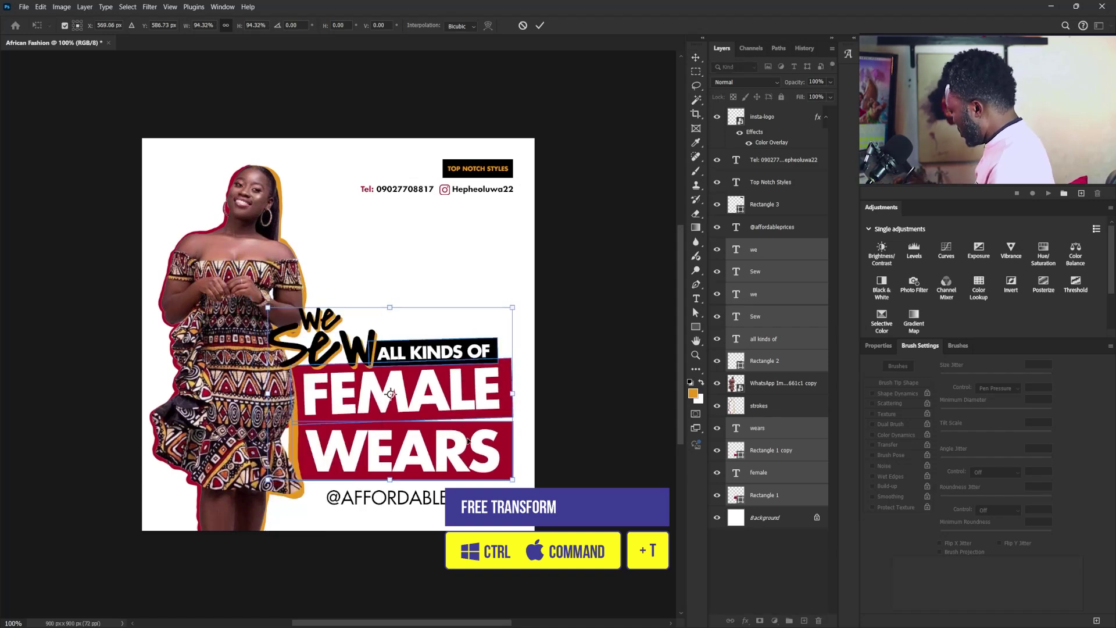
key("Return")
- On the strokes layer, lasso the orange outline where it meets the FEMALE WEARS rectangles, delete it and deselect
left_click(758, 405)
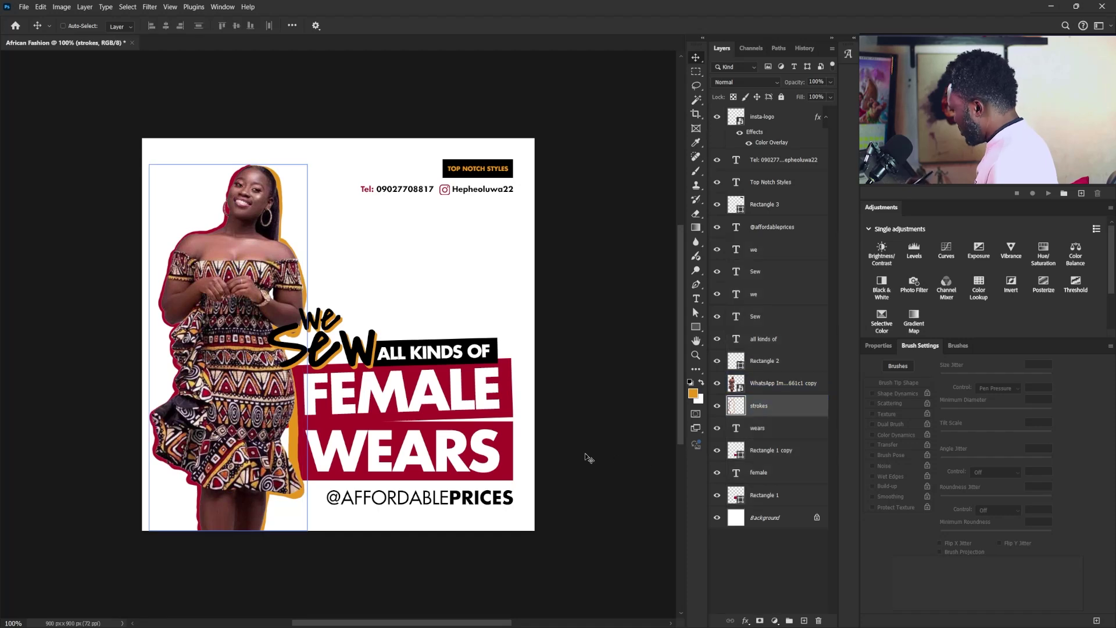
key("l")
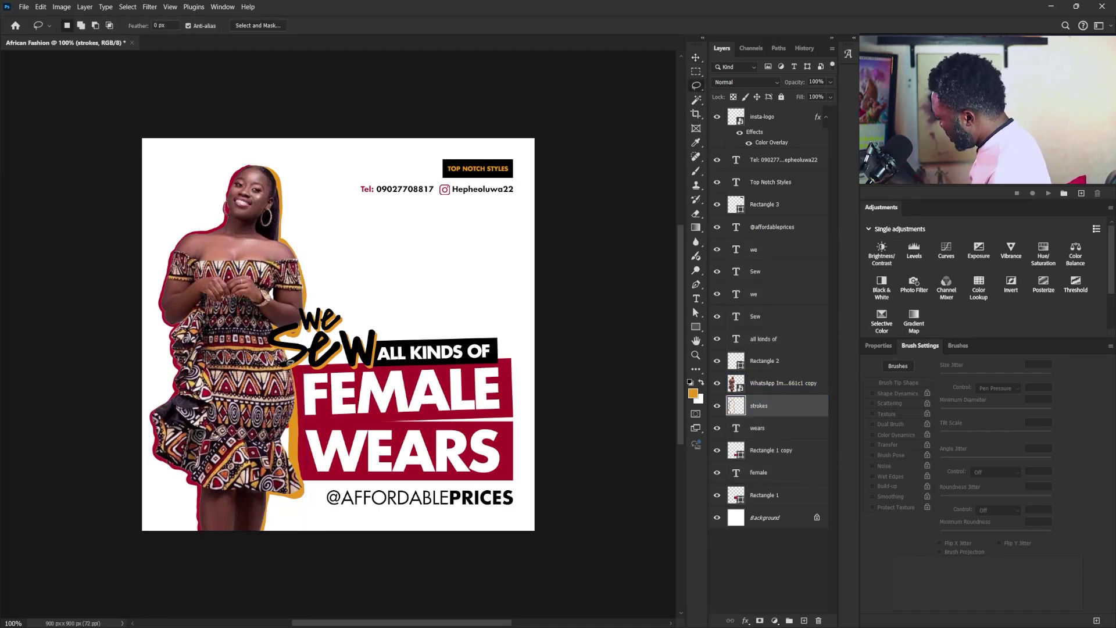
left_click_drag(289, 363, 318, 459)
mouse_move(315, 497)
left_mouse_down()
mouse_move(251, 460)
mouse_move(276, 343)
mouse_move(319, 413)
mouse_move(302, 493)
mouse_move(263, 406)
mouse_move(274, 356)
left_mouse_up()
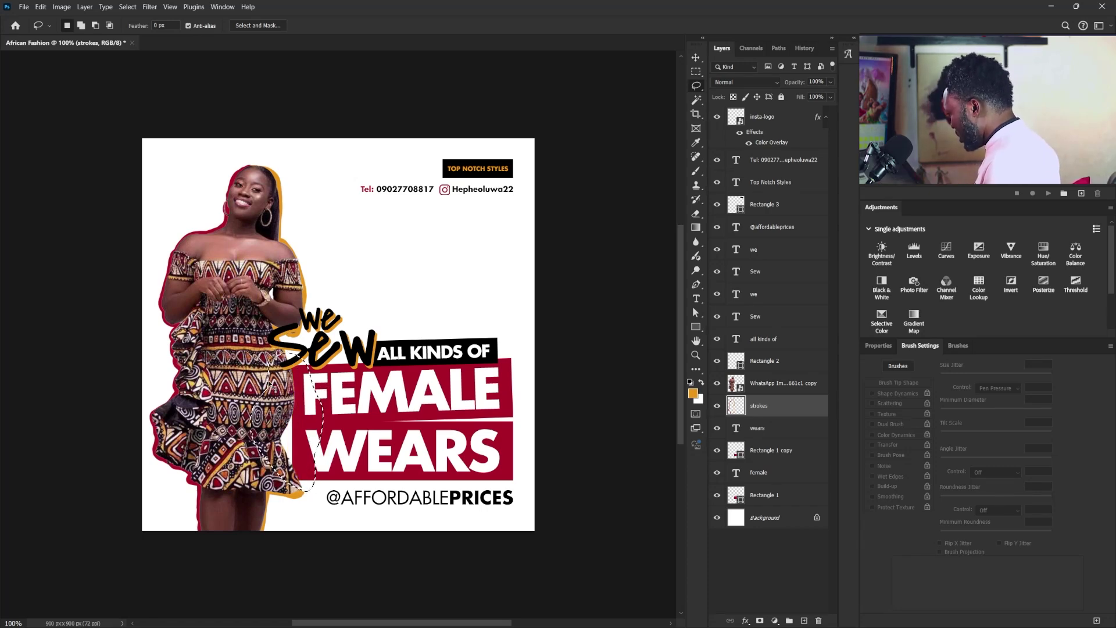
key("ctrl+d")
- Reduce the brush to 15 px and create a new layer above strokes named strokes2
key("b")
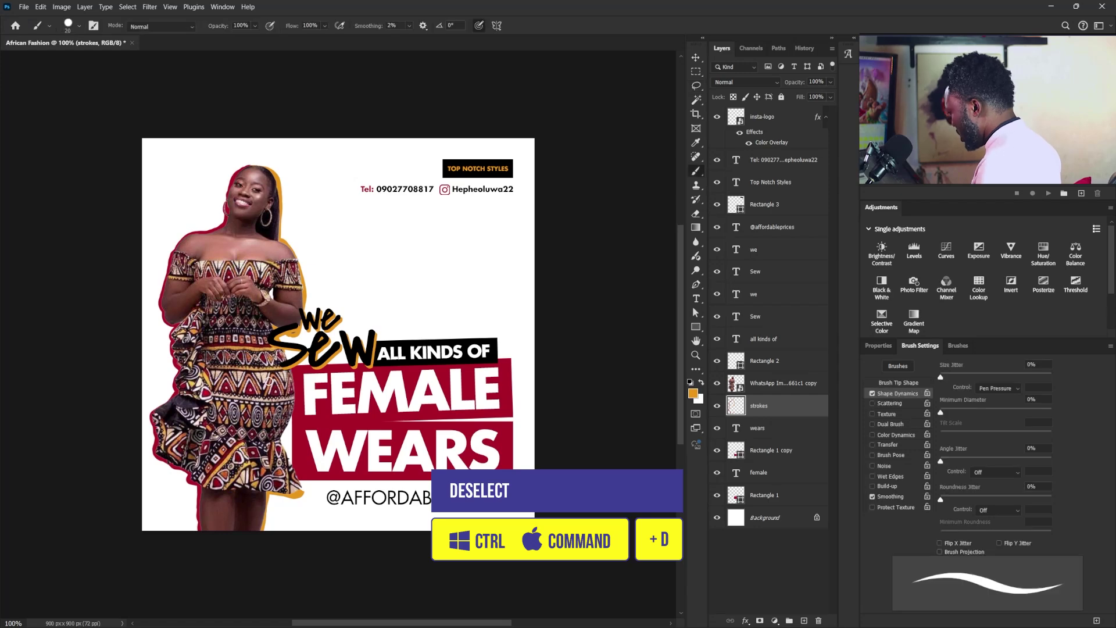
key("bracketleft")
key("bracketleft")
key("bracketright")
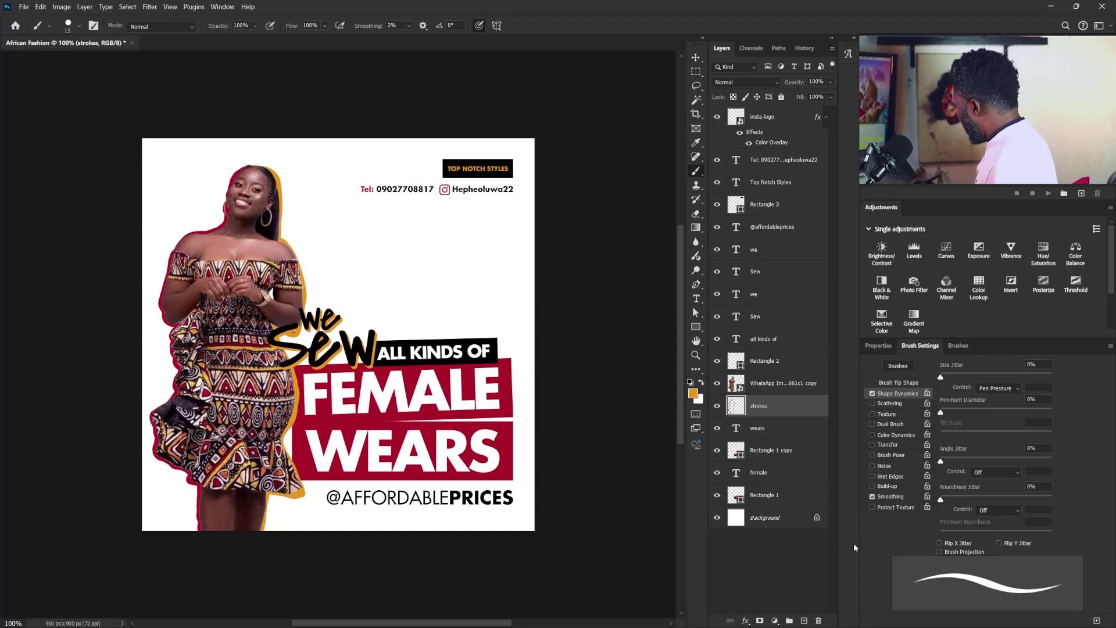
left_click(803, 622)
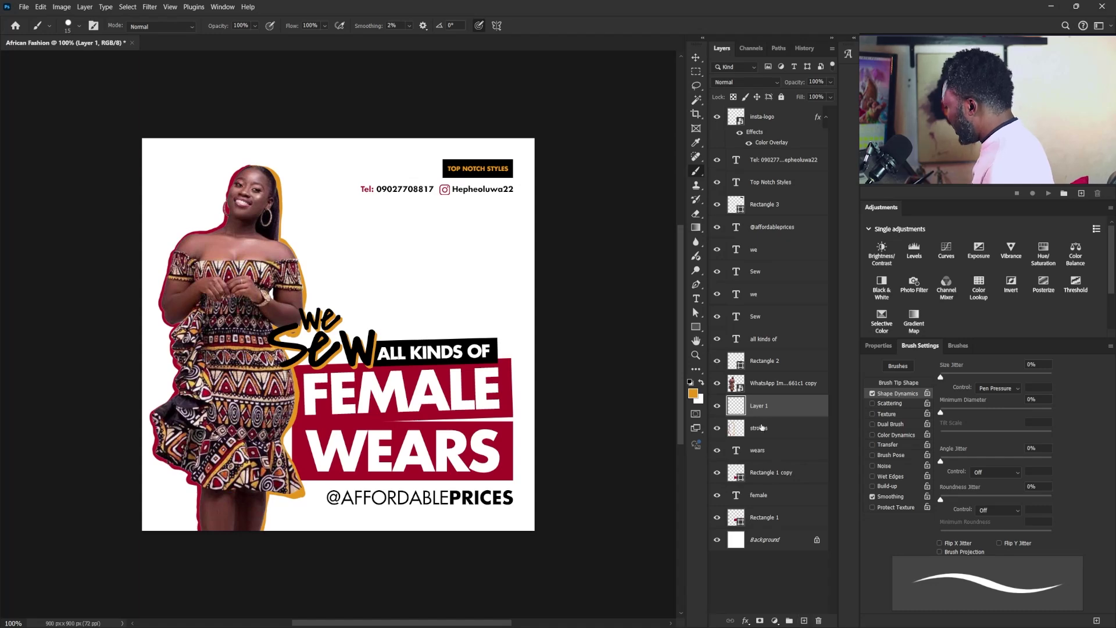
double_click(756, 407)
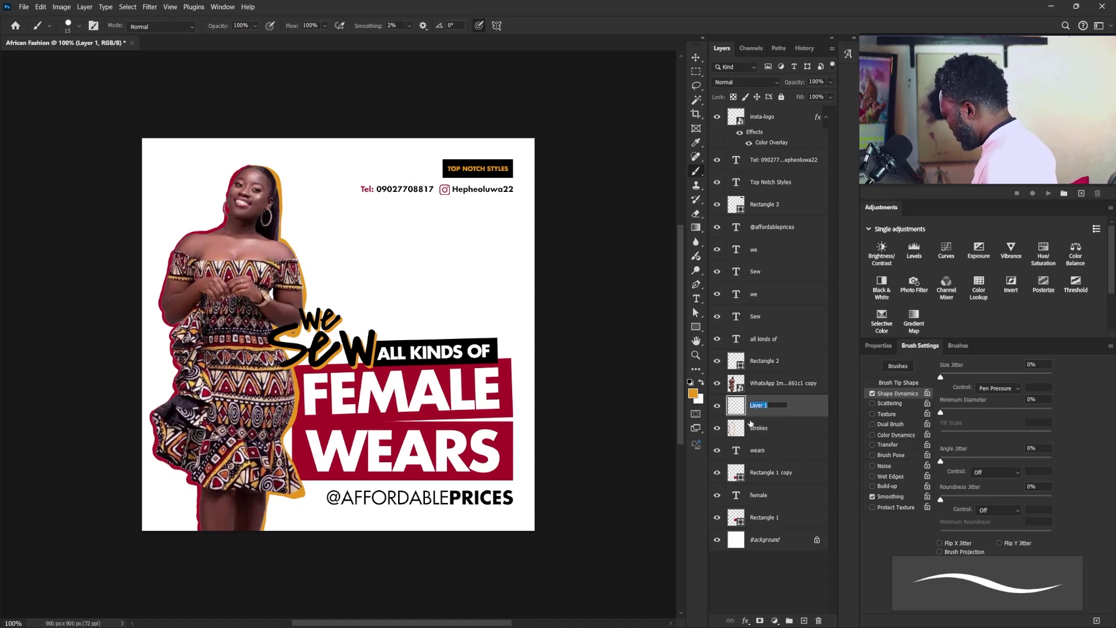
type("st")
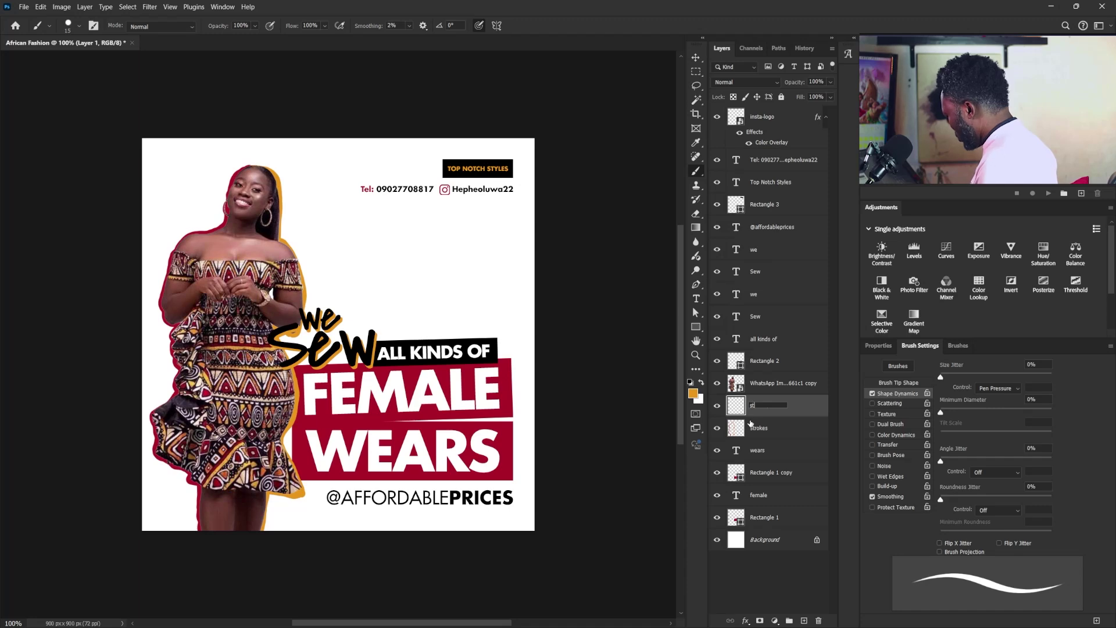
type("rokes2")
key("Return")
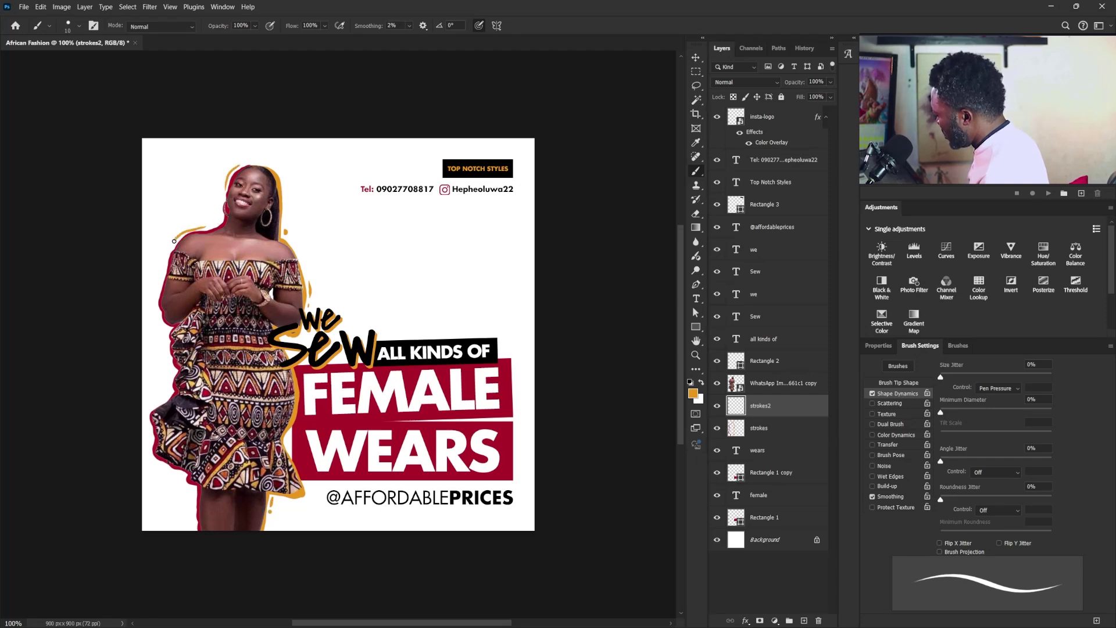
- Paint thin orange, then crimson, accent lines and dots around the model on strokes2 with a 10 px brush
left_click_drag(160, 285, 158, 318)
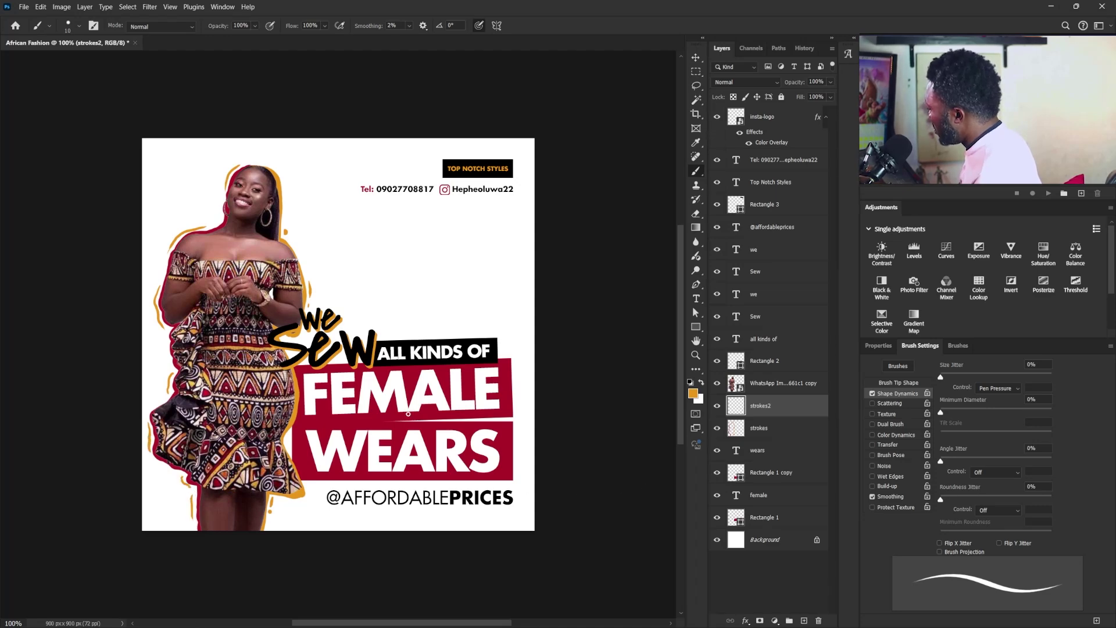
left_click(302, 433, "alt")
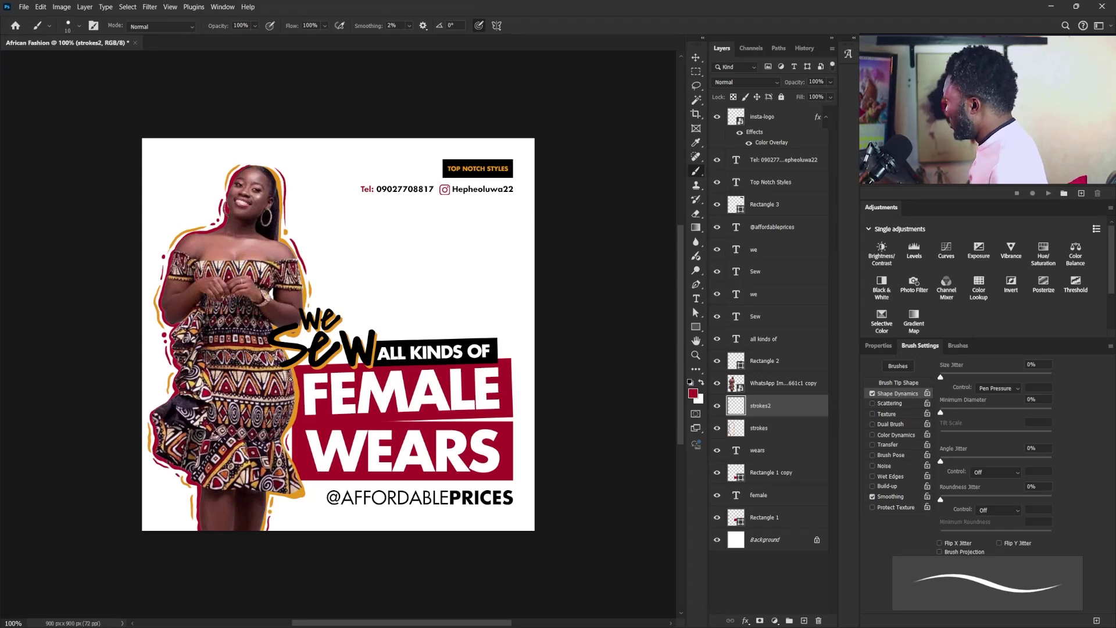
- Copy a rectangular patch of the dress pattern from the model photo to a new layer and place it directly above the Background
key("v")
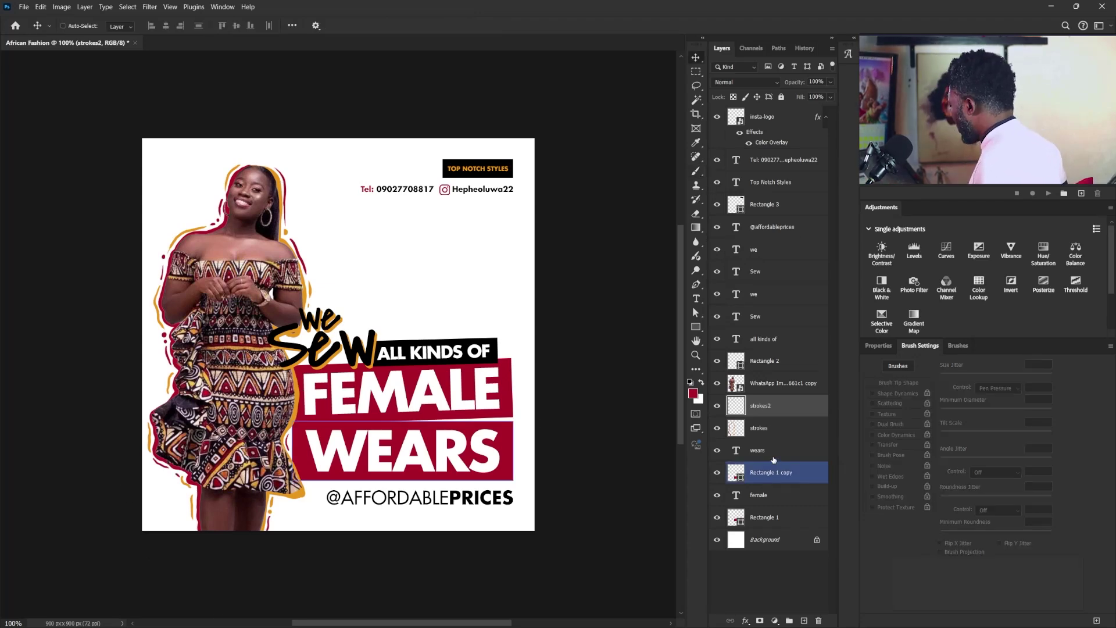
left_click(774, 383)
left_click(755, 316)
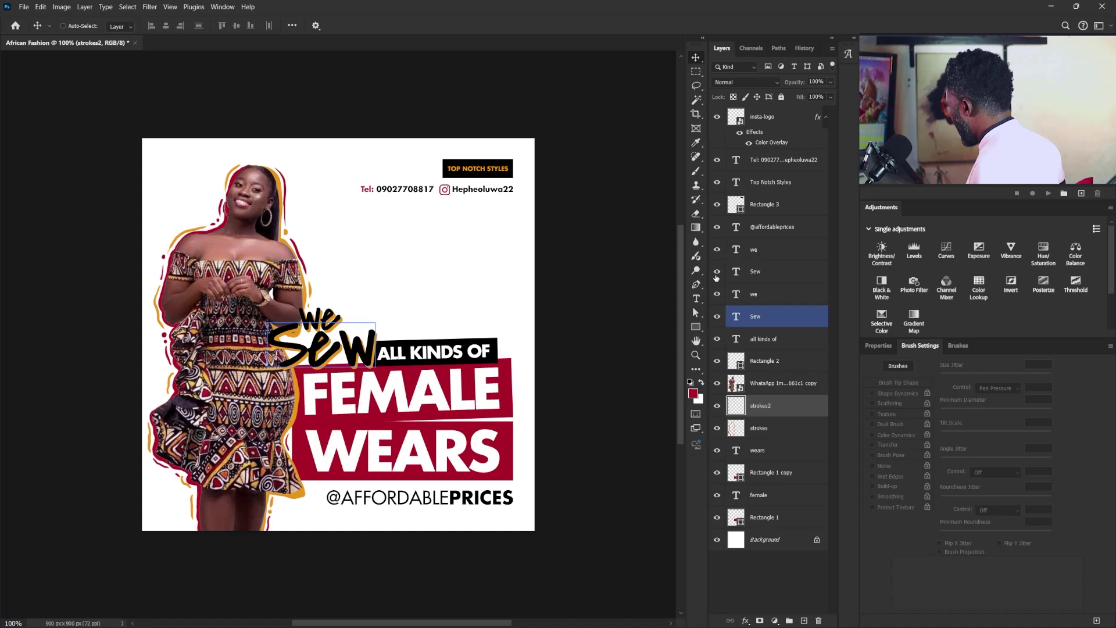
left_click(773, 383)
left_click(696, 70)
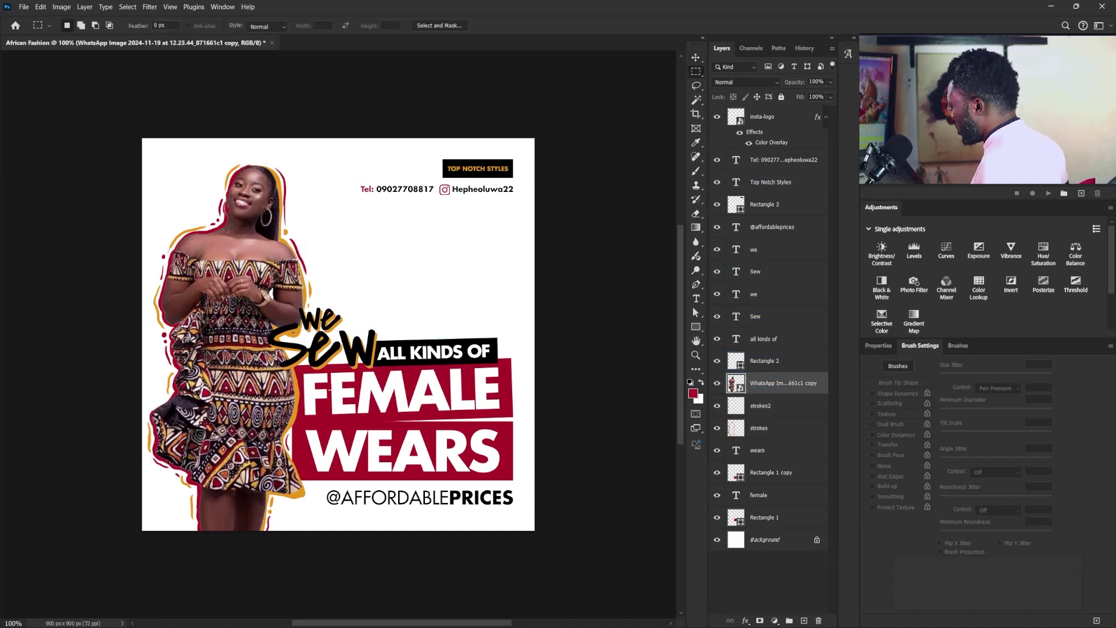
left_click_drag(227, 365, 273, 421)
left_click_drag(272, 381, 275, 411)
key("ctrl+j")
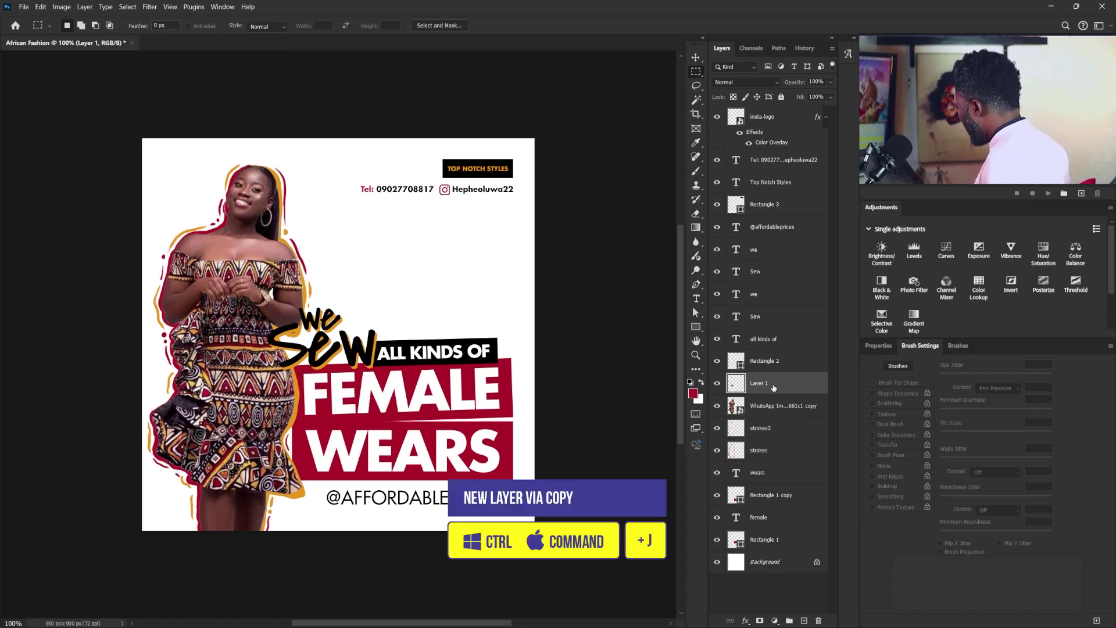
left_click_drag(773, 386, 778, 552)
- Enlarge the dress pattern patch to 513%, position it at the canvas's upper-left corner and duplicate its layer
key("ctrl+t")
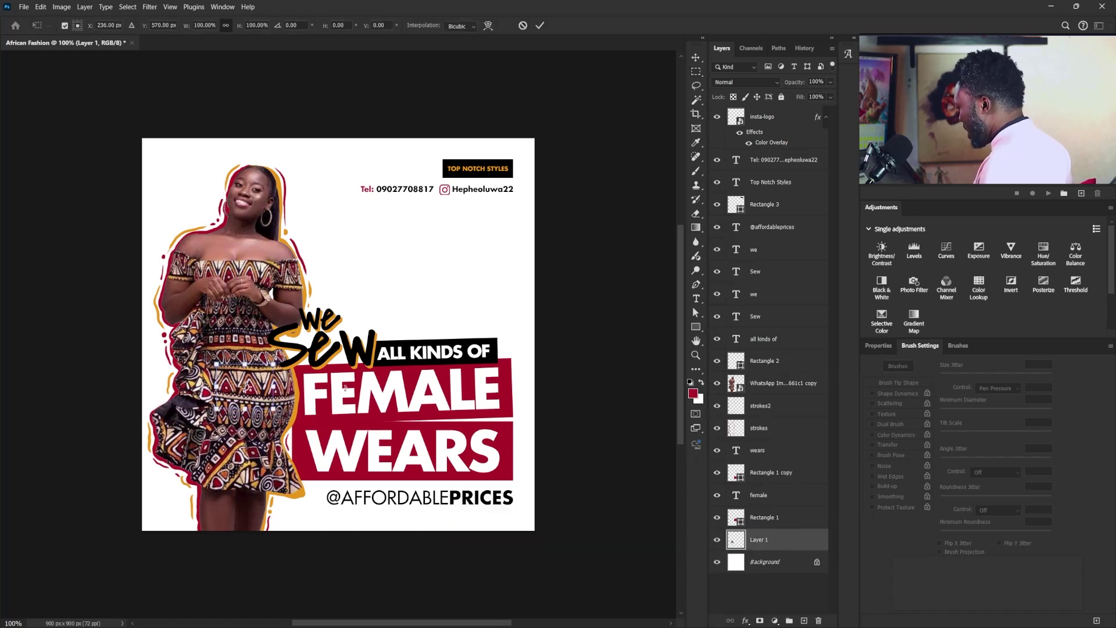
left_click_drag(274, 364, 395, 270)
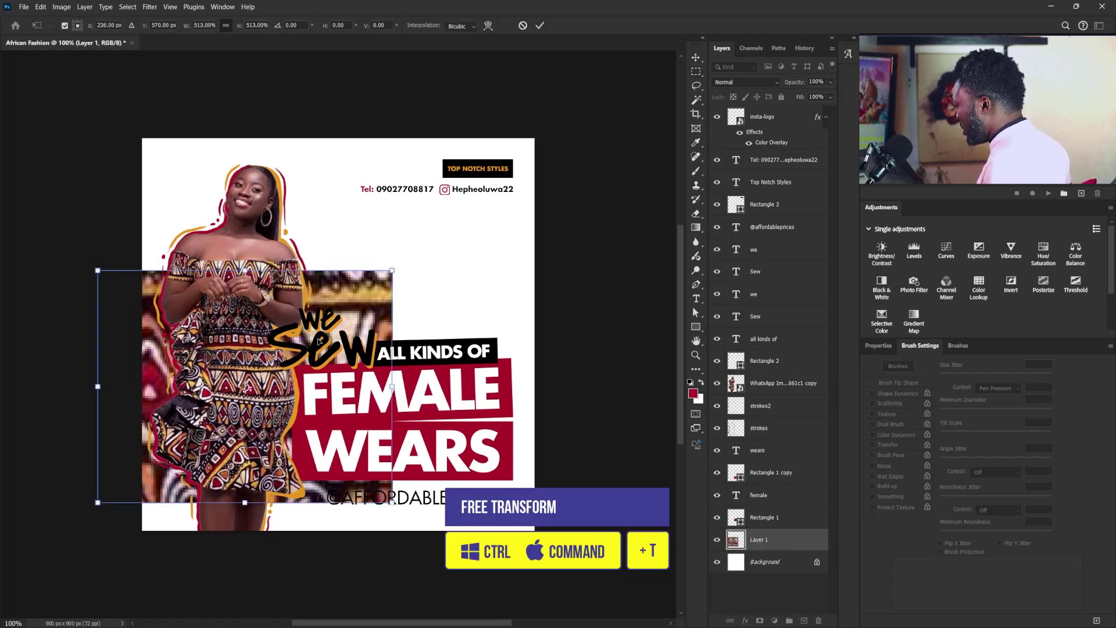
left_click_drag(316, 333, 359, 211)
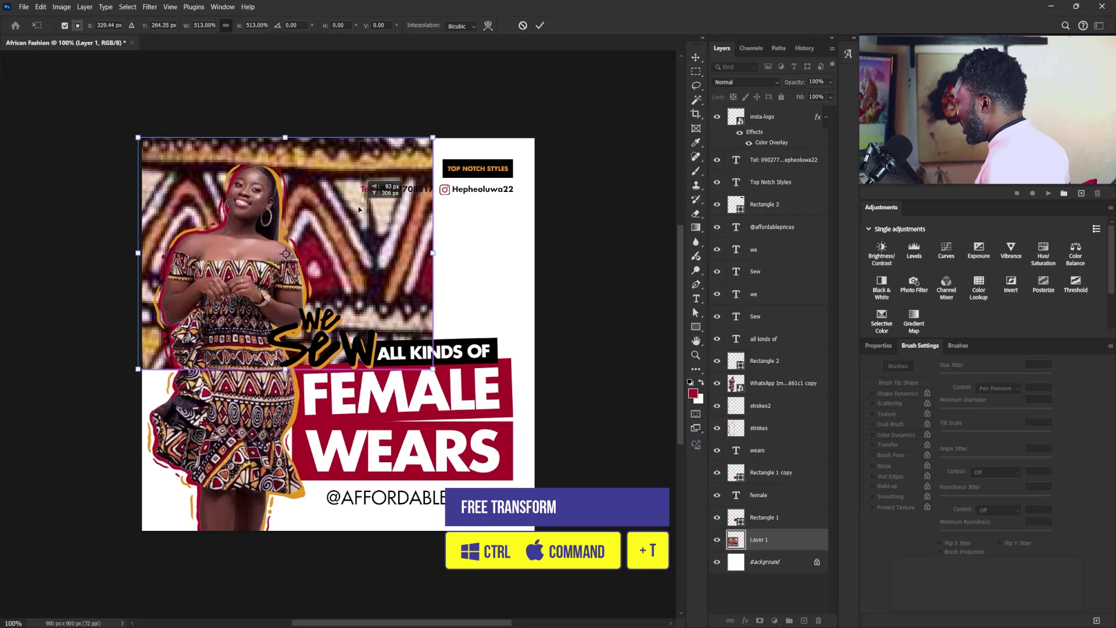
key("Return")
key("ctrl+j")
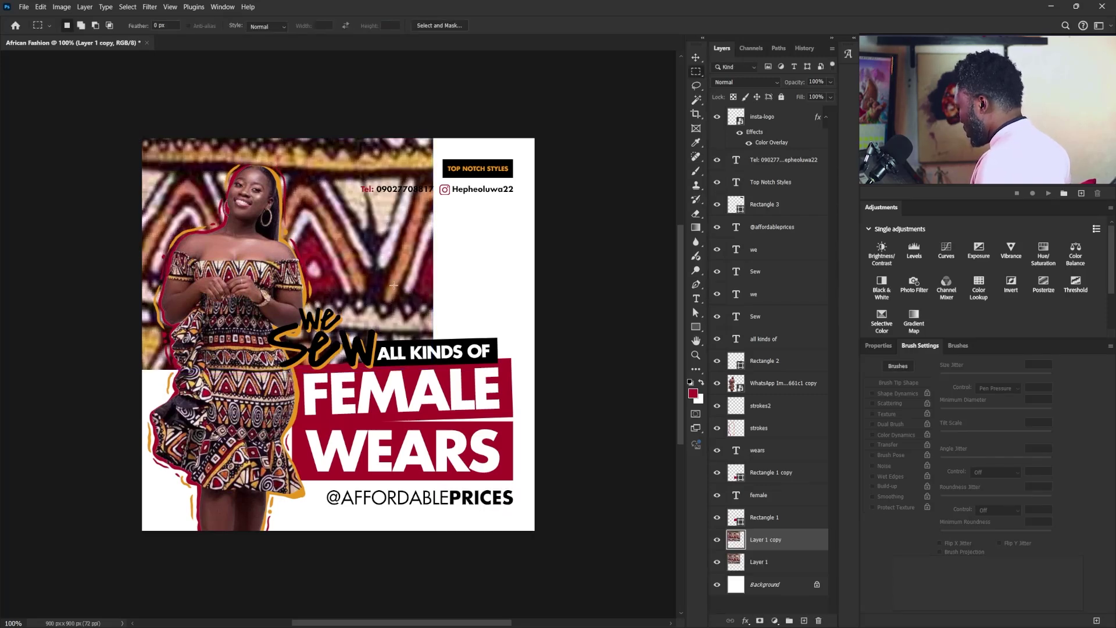
- Move the duplicated dress pattern patch beside the original so the two cover the upper half of the canvas edge to edge
key("v")
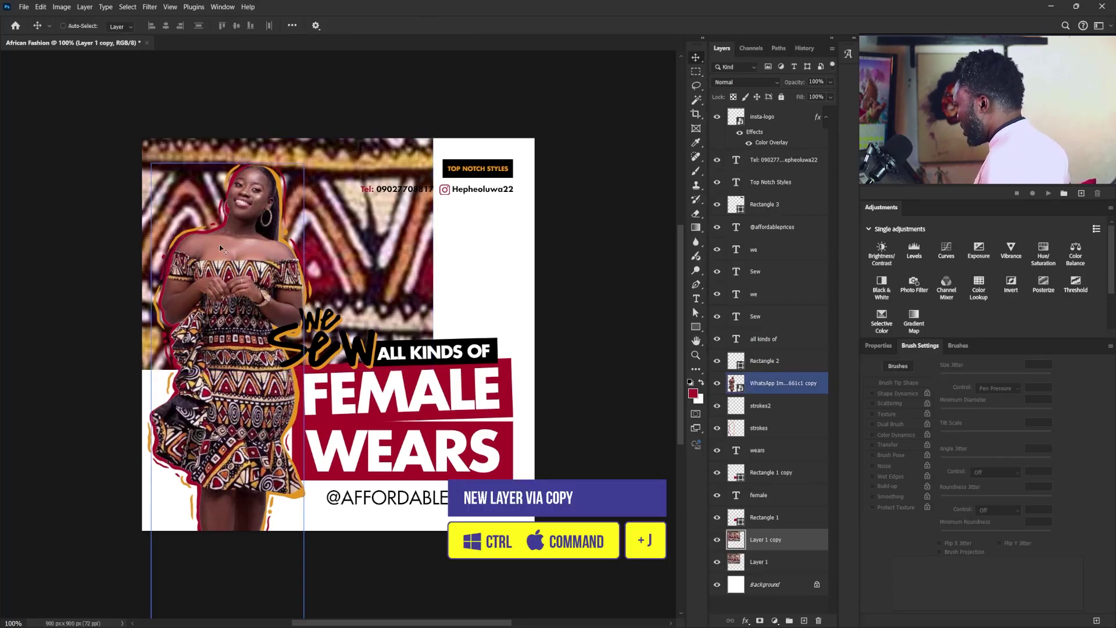
left_click_drag(215, 278, 507, 280)
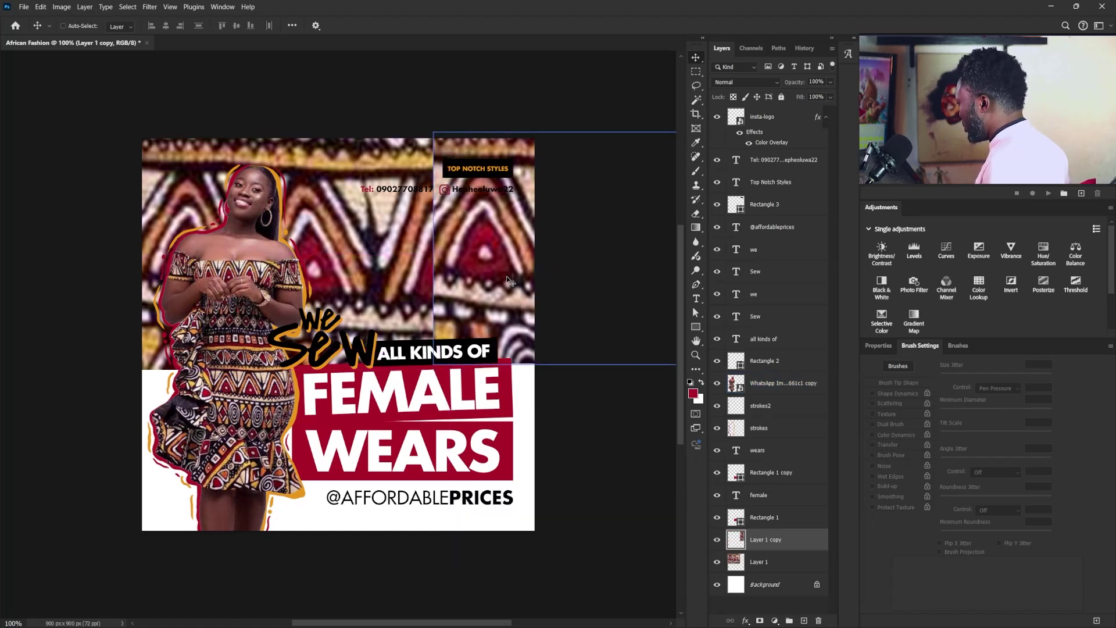
left_click(391, 309, "ctrl")
left_click(392, 308, "ctrl")
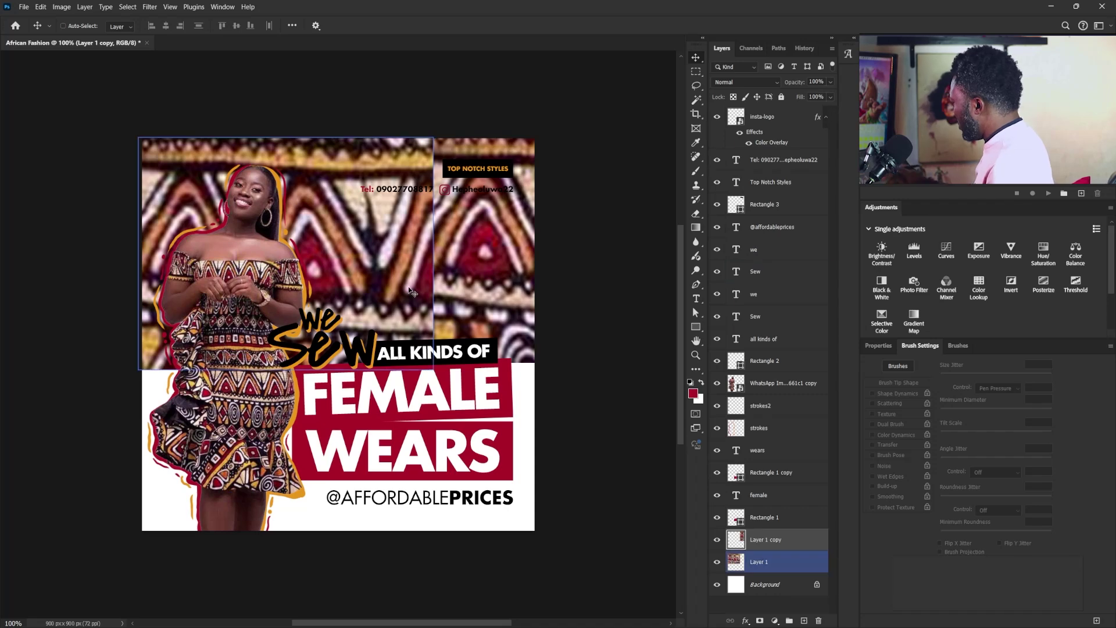
left_click(459, 250, "ctrl")
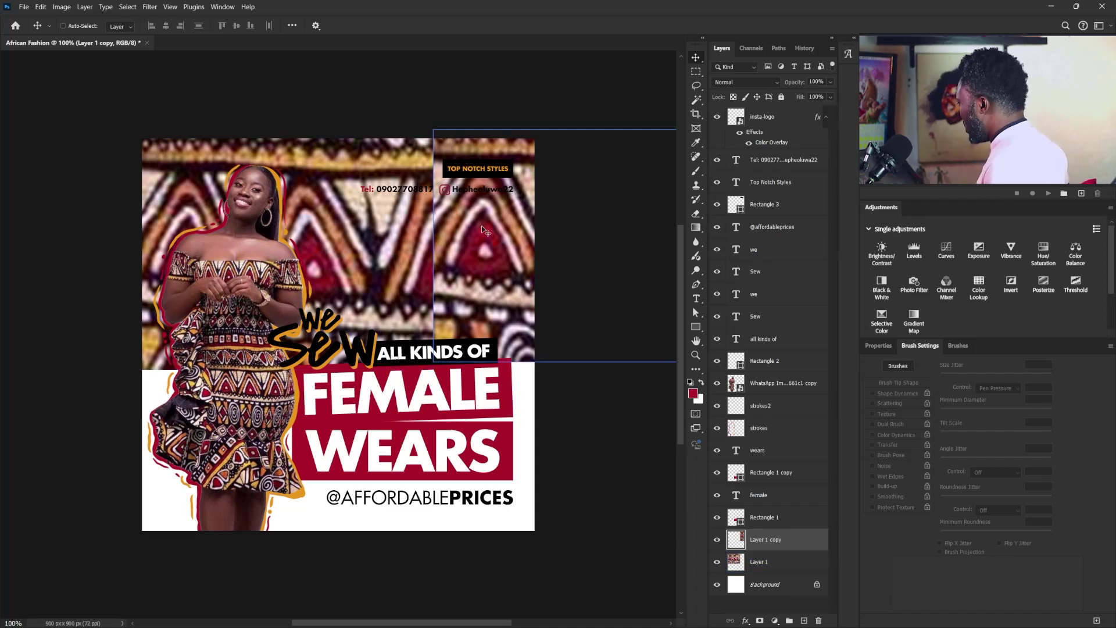
- Duplicate both dress pattern patches together and move the copies down to fill the lower half of the canvas
left_click(763, 561, "ctrl")
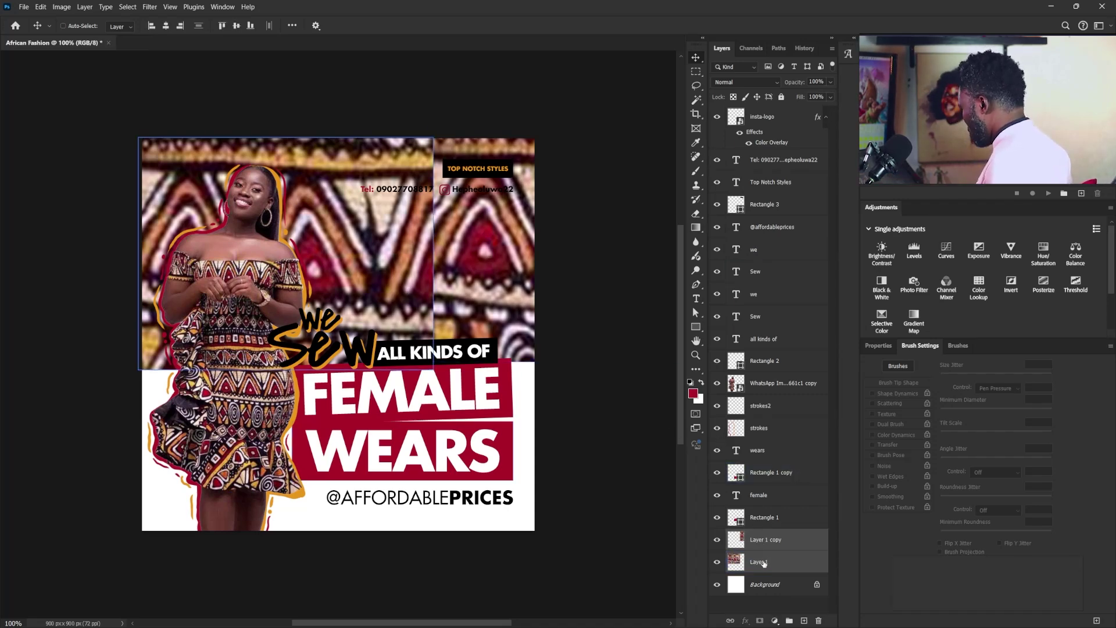
key("ctrl+j")
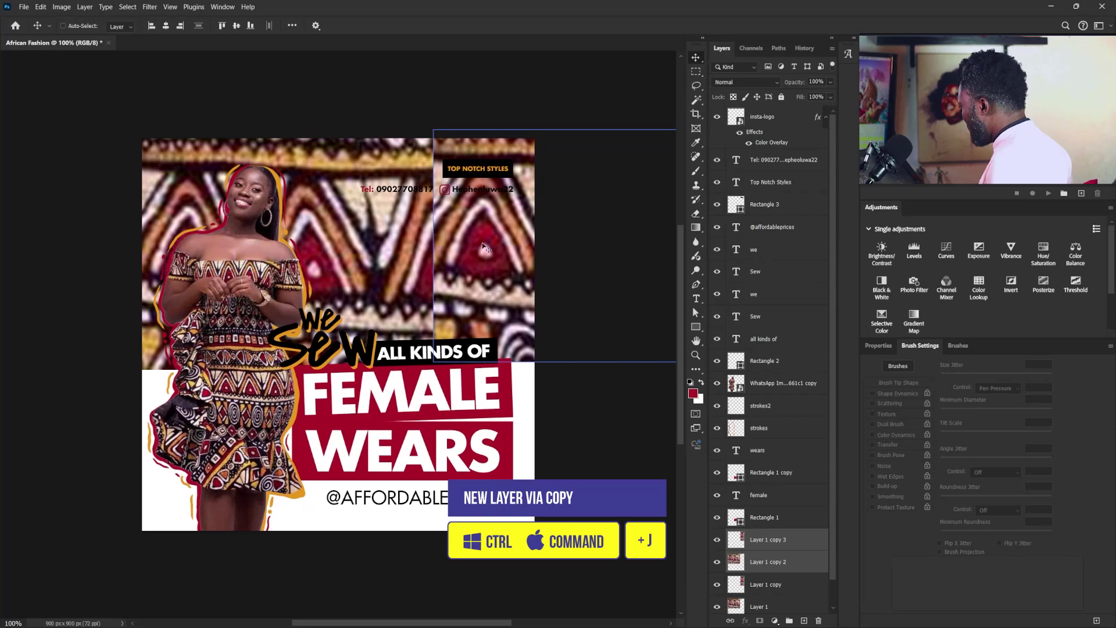
left_click_drag(483, 247, 531, 472)
left_click(503, 416, "ctrl")
left_click(636, 528, "ctrl")
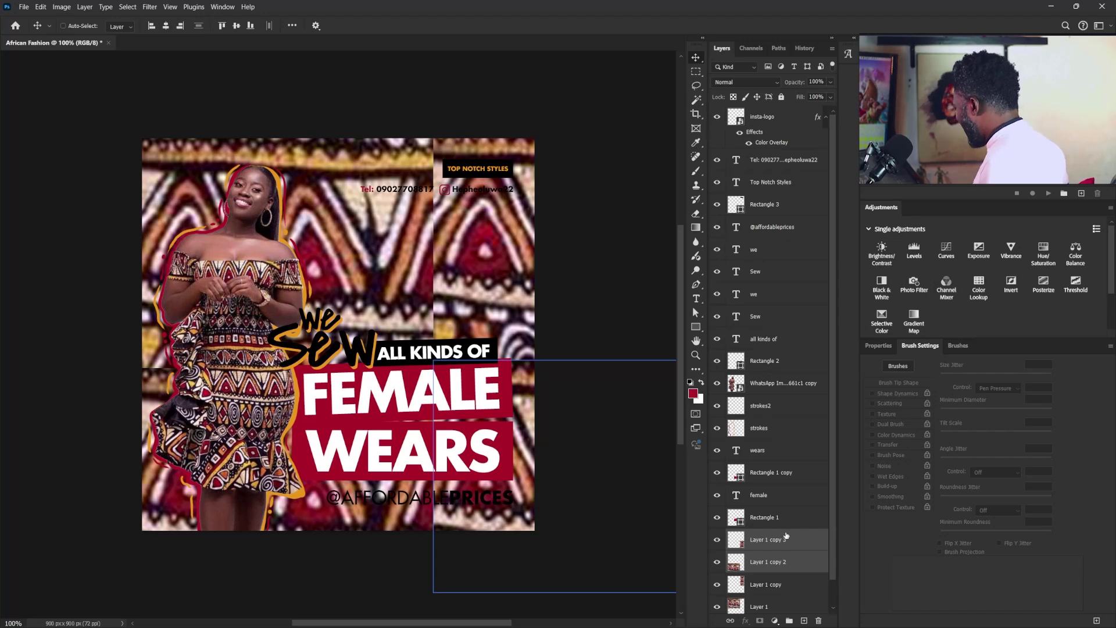
- Add a Threshold adjustment layer directly above the topmost dress pattern layer, Layer 1 copy 3
scroll(791, 538, "down", 1)
left_click(795, 552)
left_click(791, 513)
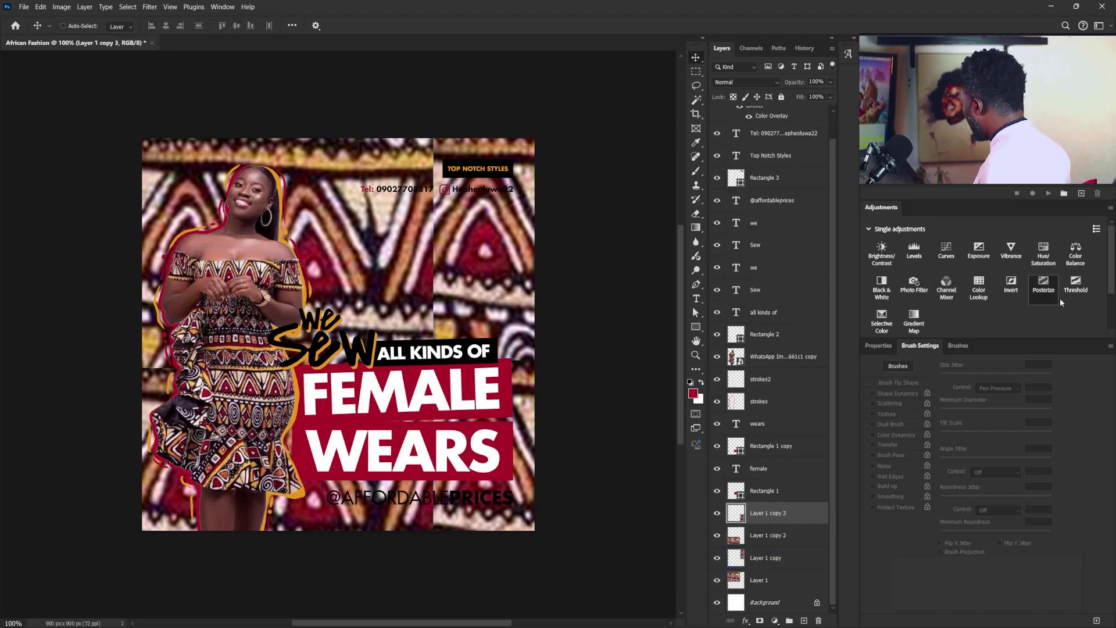
left_click(1075, 284)
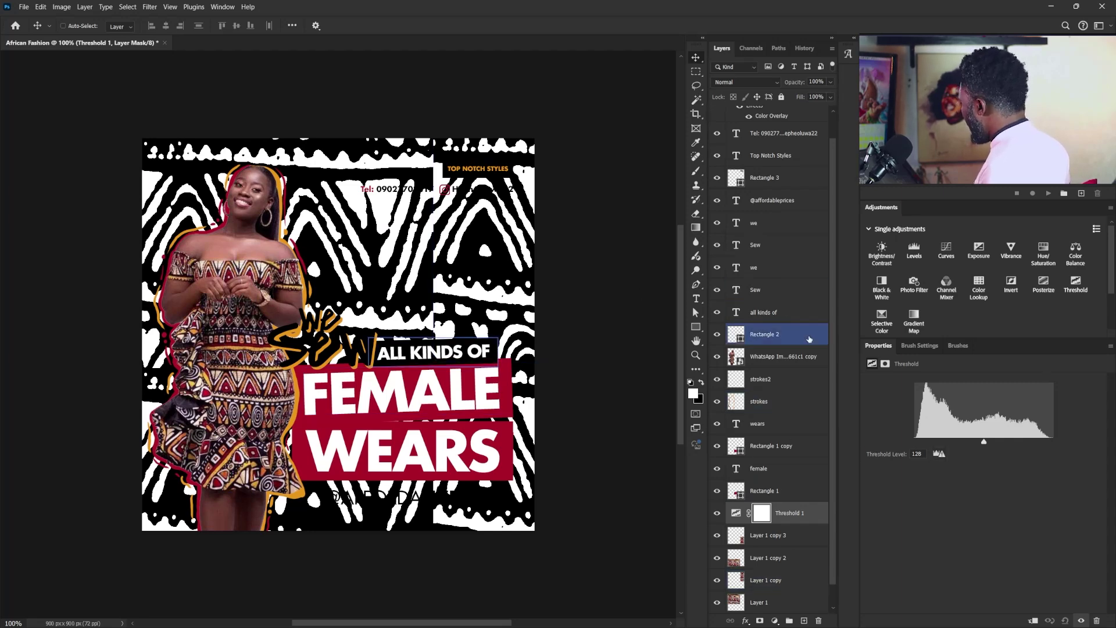
- Add a Levels adjustment layer above Threshold 1 and raise its black output level to 230 to fade the pattern
left_click(916, 256)
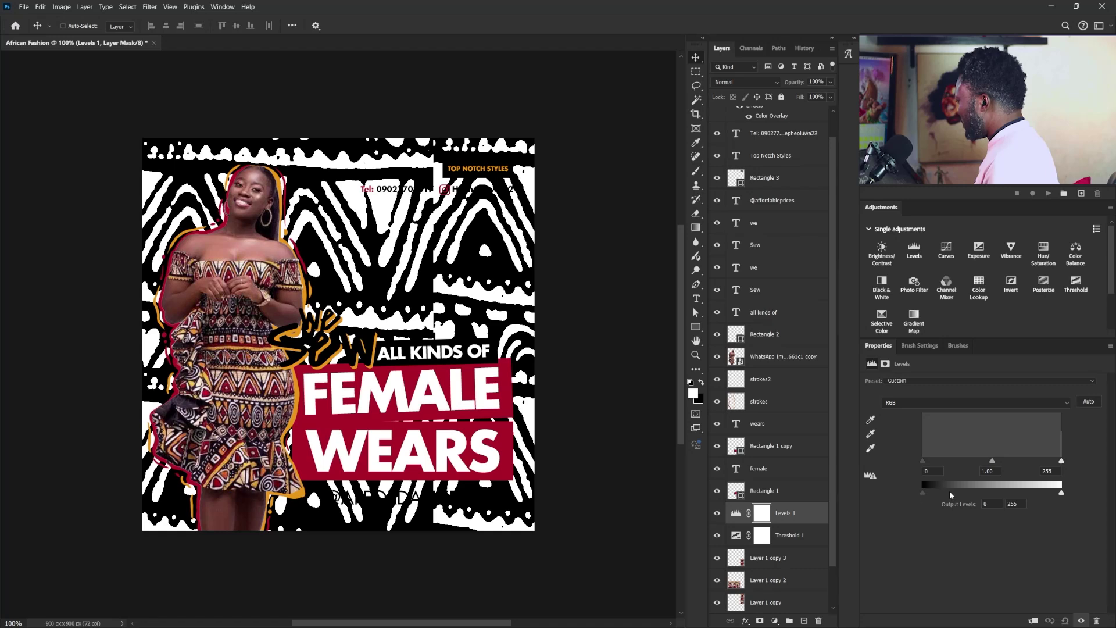
left_click_drag(921, 494, 1051, 498)
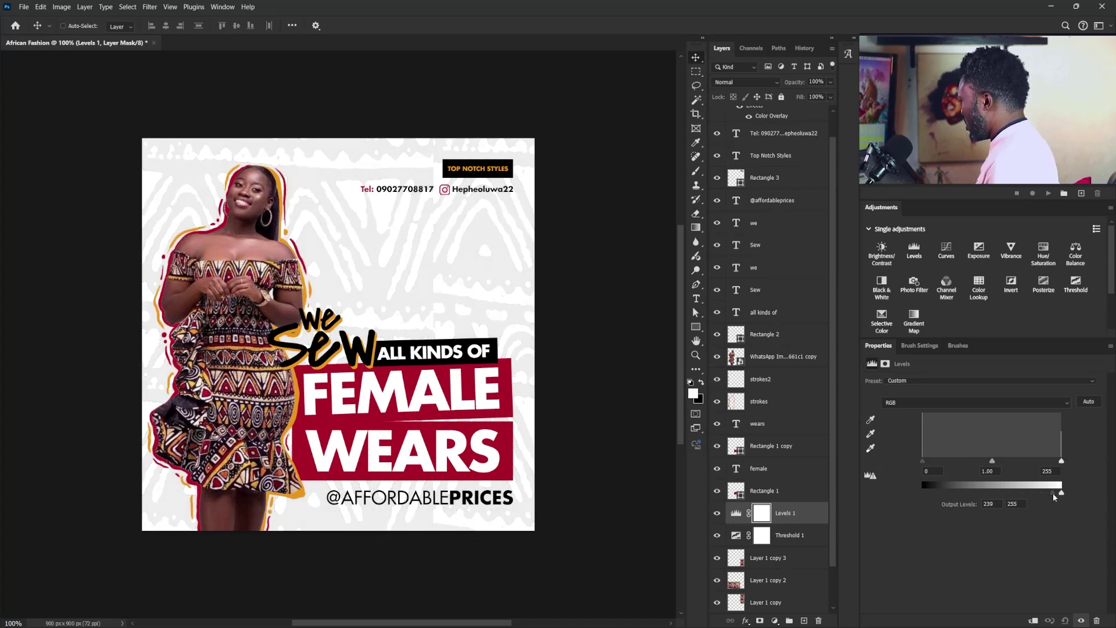
left_click_drag(1053, 497, 1048, 498)
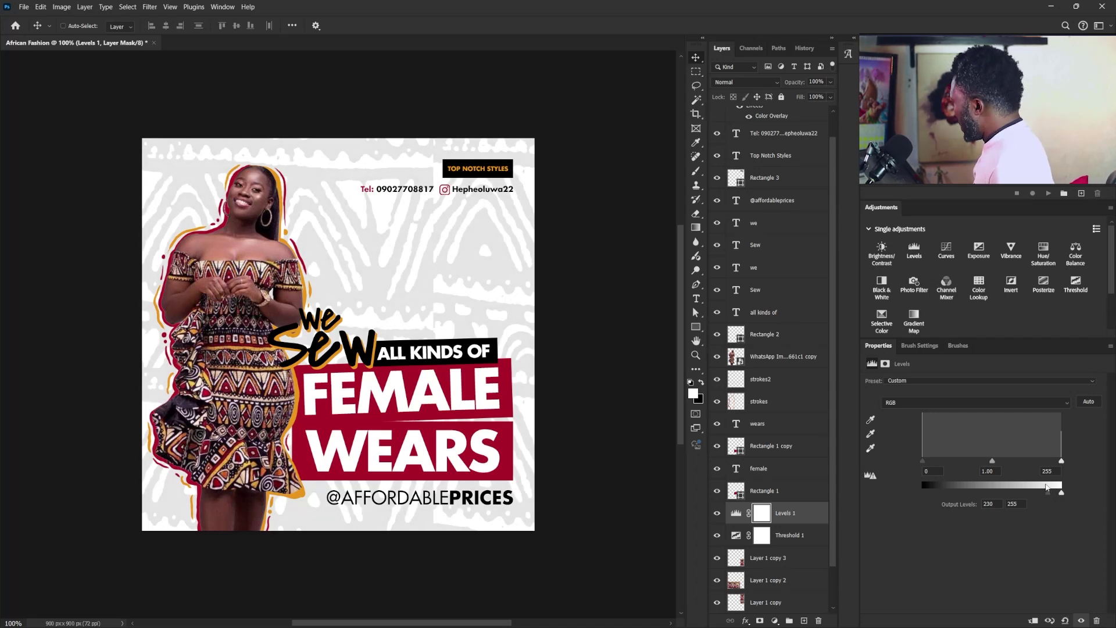